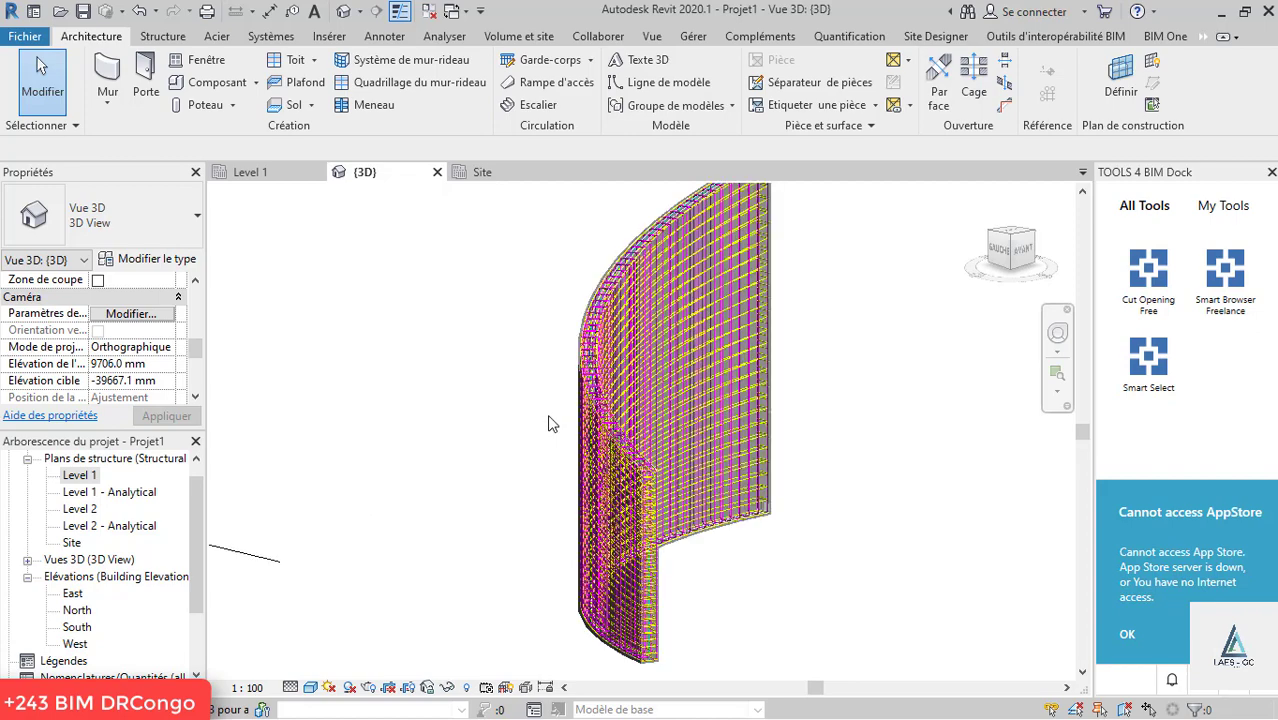
# - Select the curved wall with its bars, filter the selection to Armature à béton only, and hide those elements in the 3D view
pyautogui.scroll(-4, 519, 337)
pyautogui.moveTo(746, 510); pyautogui.dragTo(555, 264)
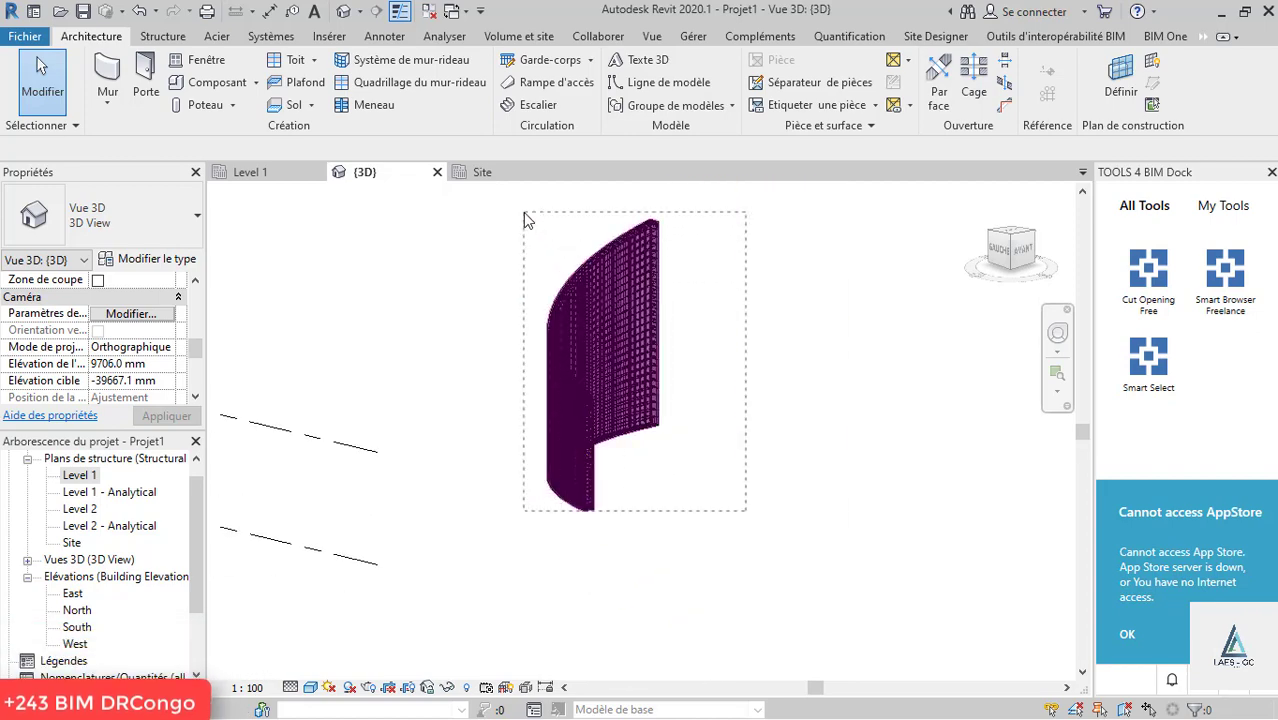
pyautogui.moveTo(523, 212); pyautogui.dragTo(522, 214)
pyautogui.click(808, 78)
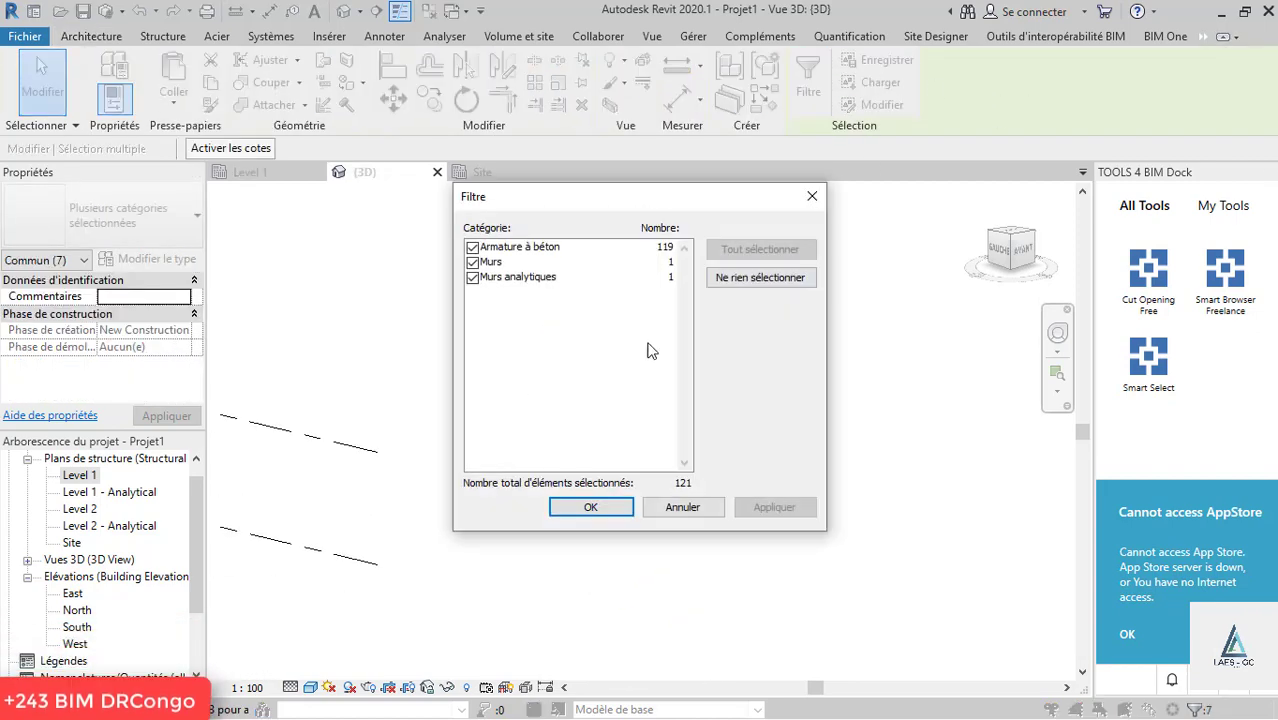
pyautogui.click(472, 262)
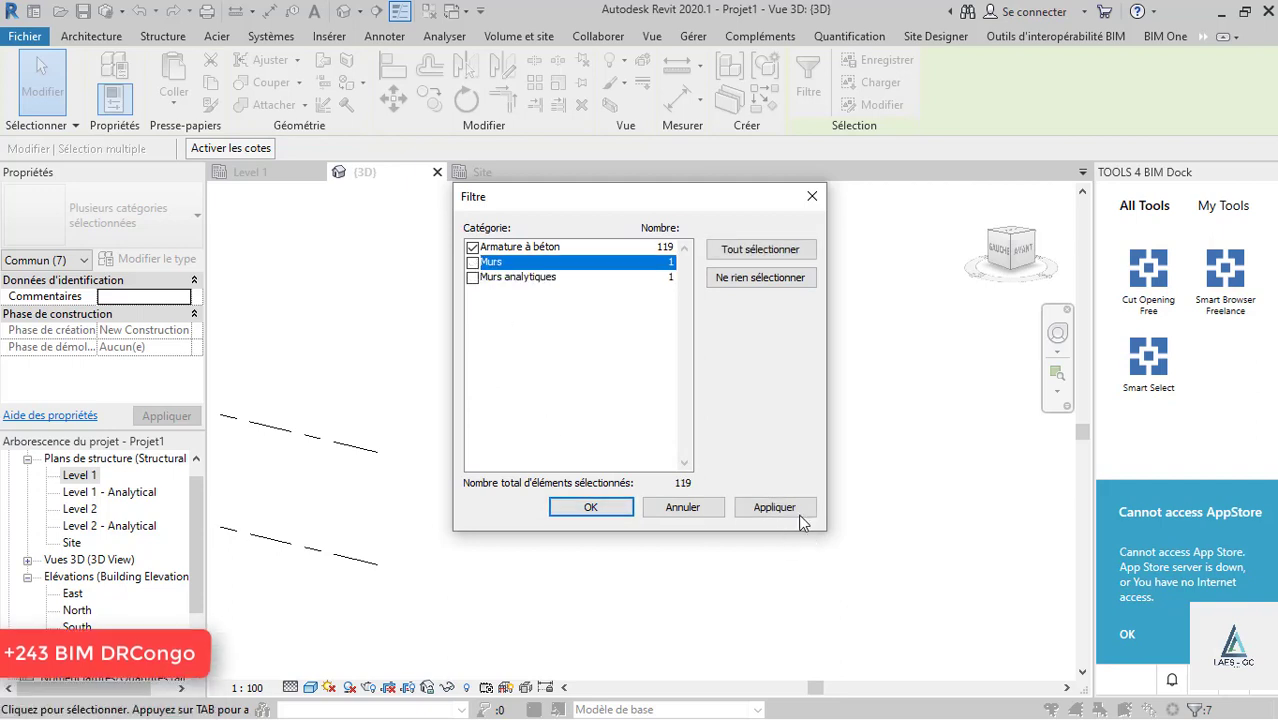
pyautogui.click(596, 509)
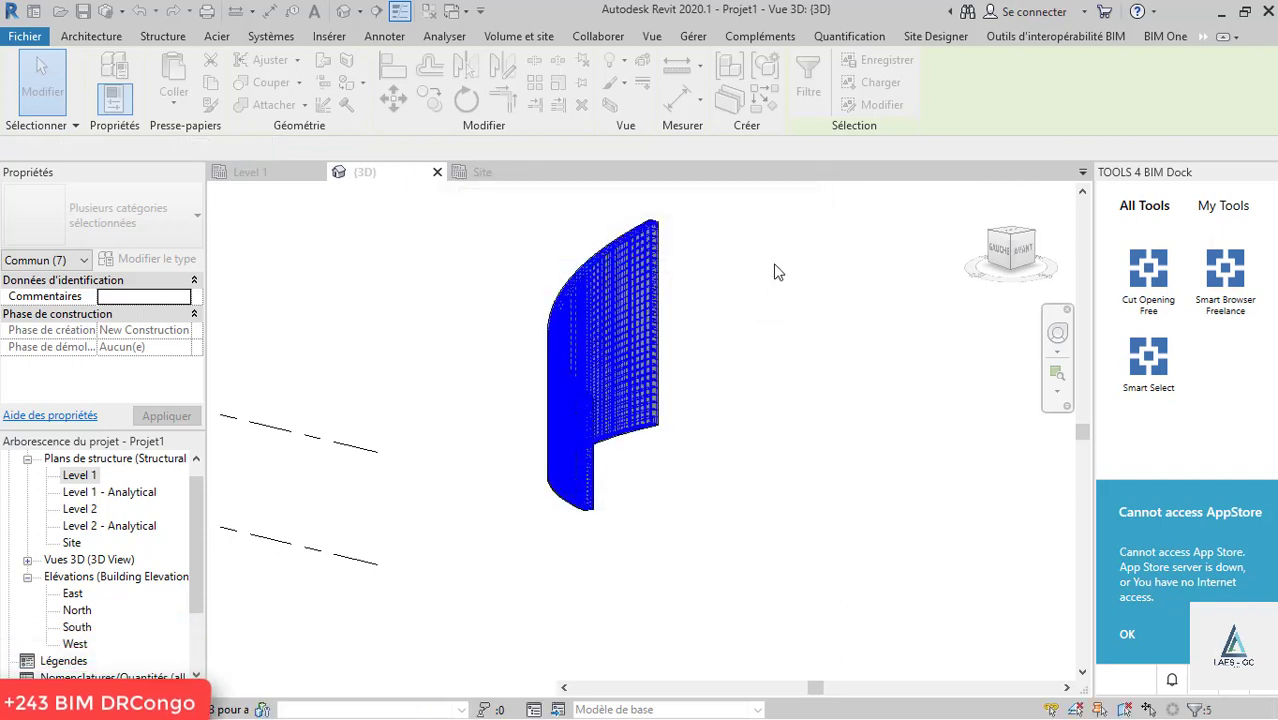
pyautogui.rightClick(774, 272)
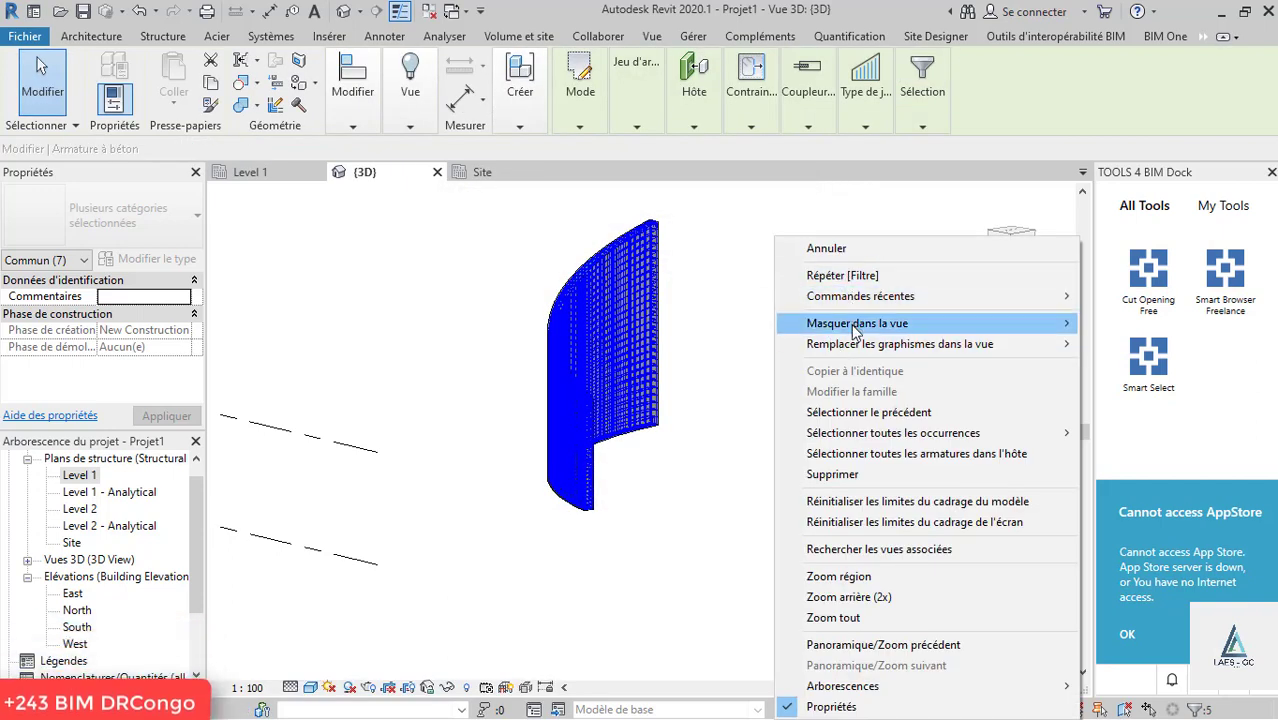
pyautogui.moveTo(858, 323)
pyautogui.click(1127, 324)
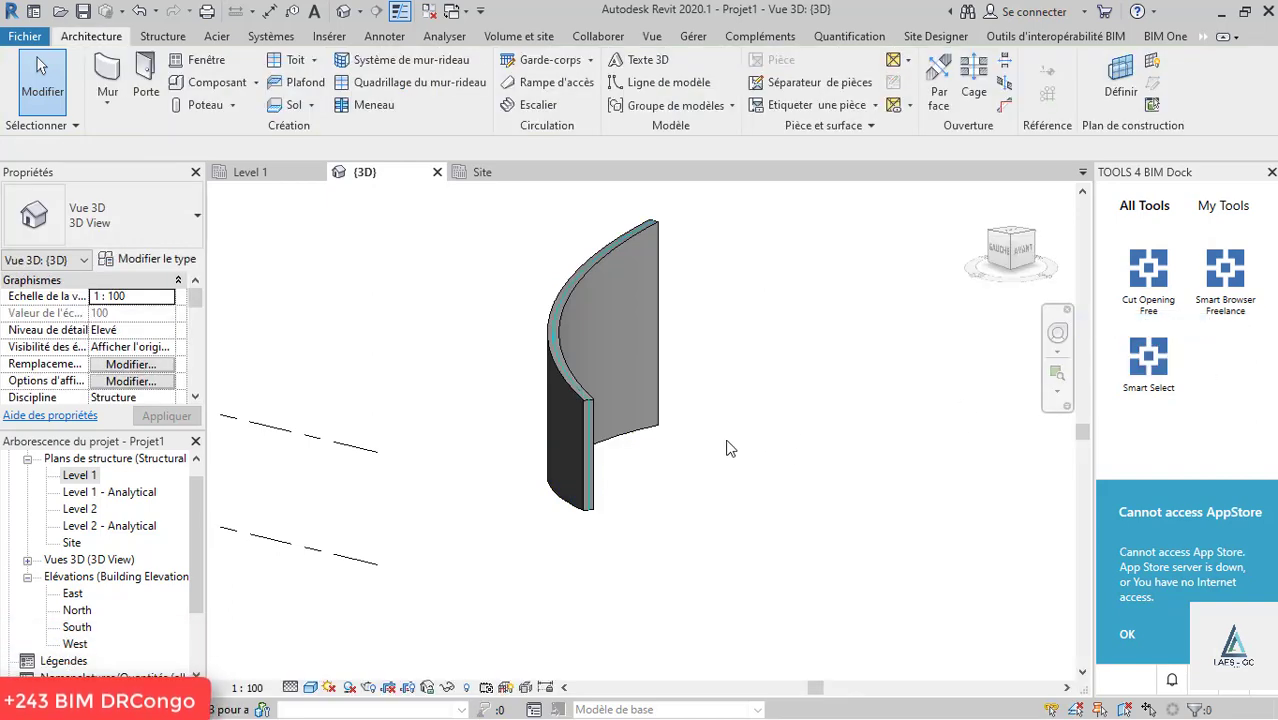
# - Set the 3D view's visual style to Image filaire
pyautogui.scroll(5, 559, 448)
pyautogui.scroll(-5, 698, 390)
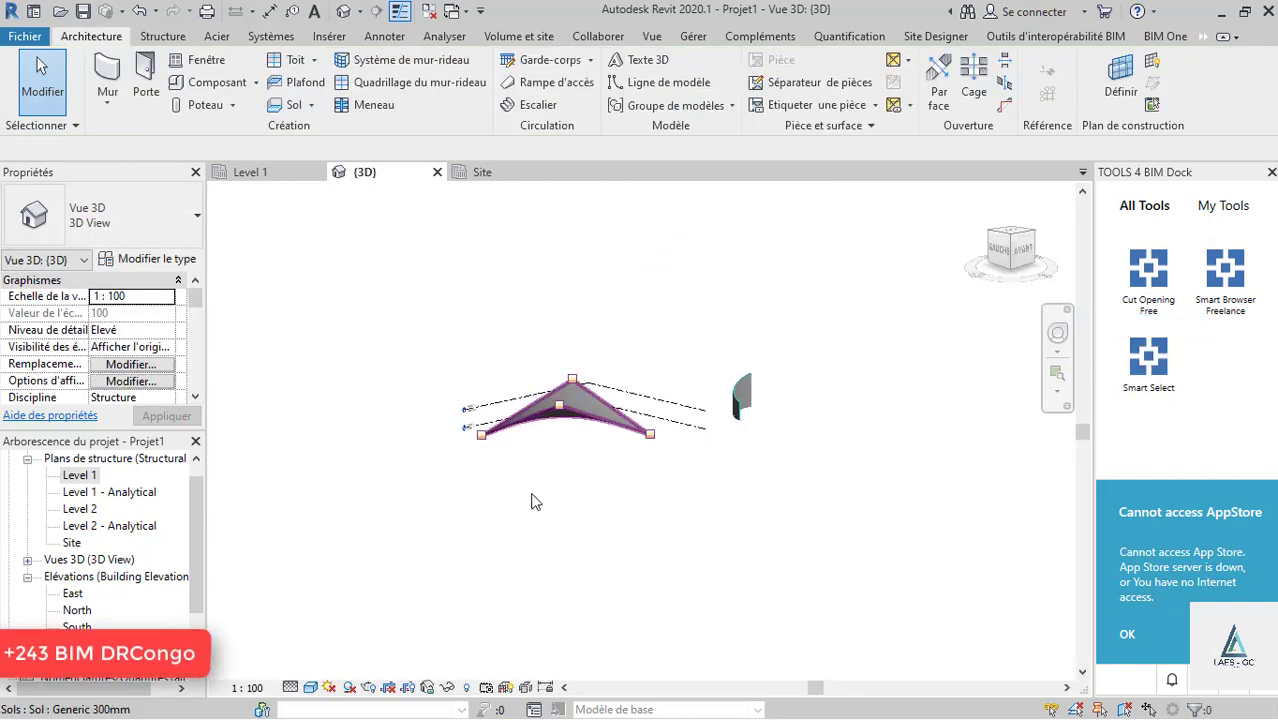
pyautogui.click(311, 688)
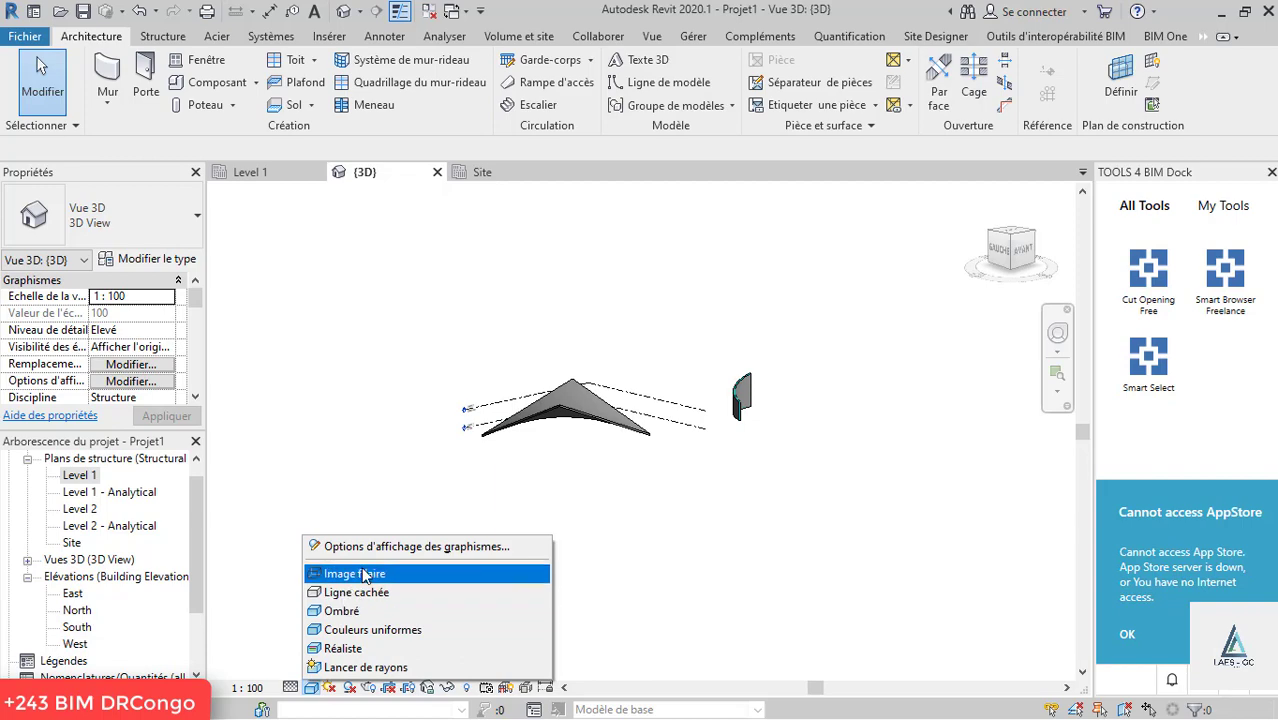
pyautogui.click(362, 574)
# - Start placing free-form 10M rebar in the warped Generic 300mm floor and choose its top face as the host surface
pyautogui.keyDown('shift'); pyautogui.moveTo(481, 404); pyautogui.dragTo(635, 473, button='middle'); pyautogui.keyUp('shift')
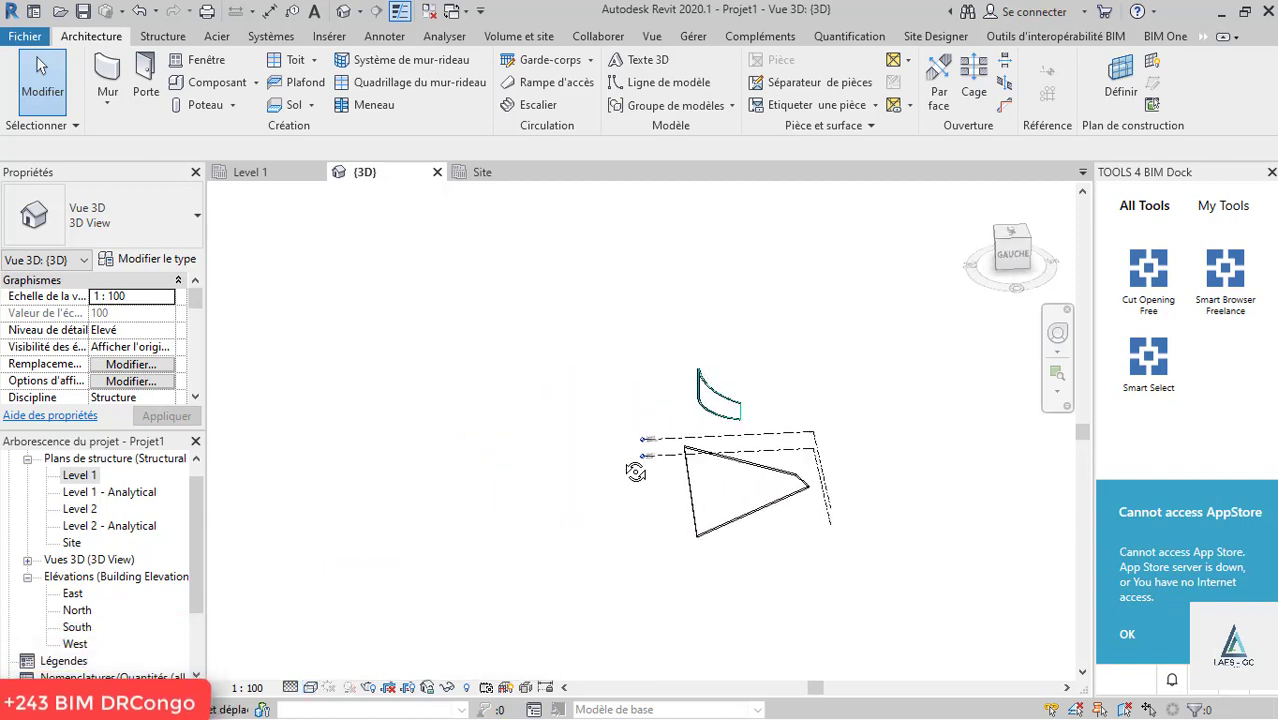
pyautogui.scroll(5, 800, 497)
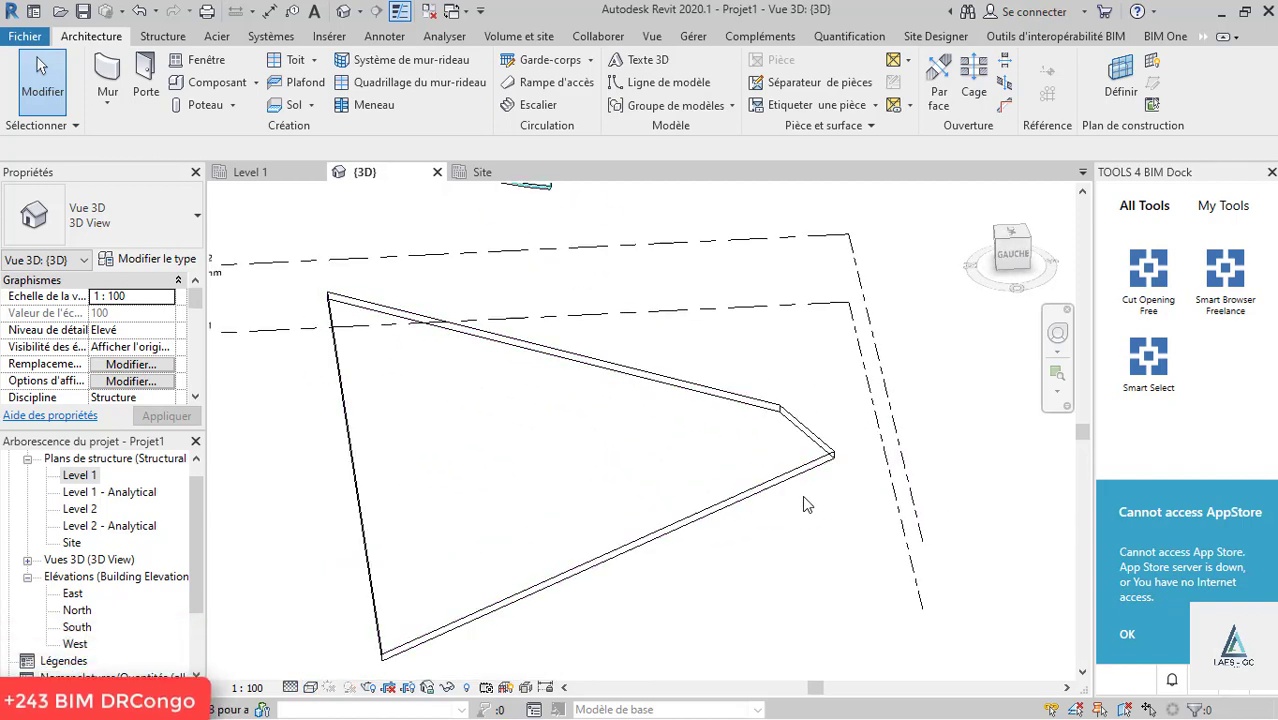
pyautogui.click(612, 378)
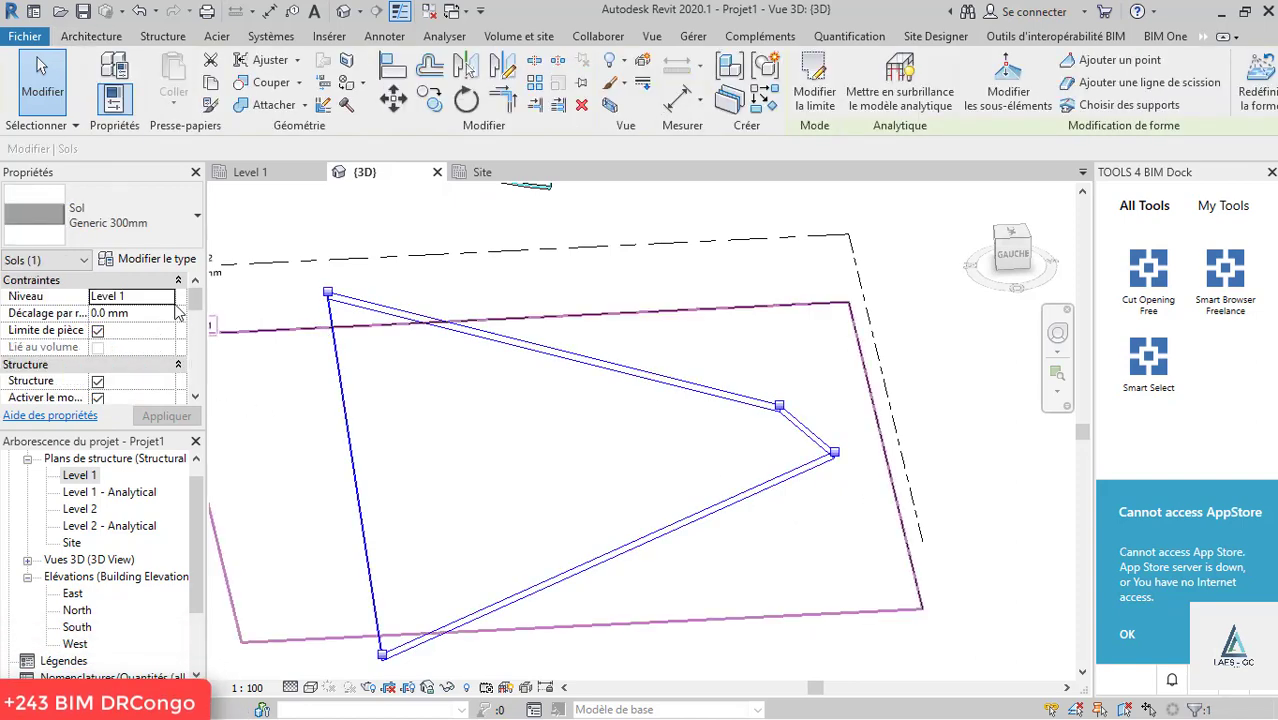
pyautogui.moveTo(199, 305)
pyautogui.mouseDown()
pyautogui.moveTo(205, 387)
pyautogui.moveTo(216, 322)
pyautogui.mouseUp()
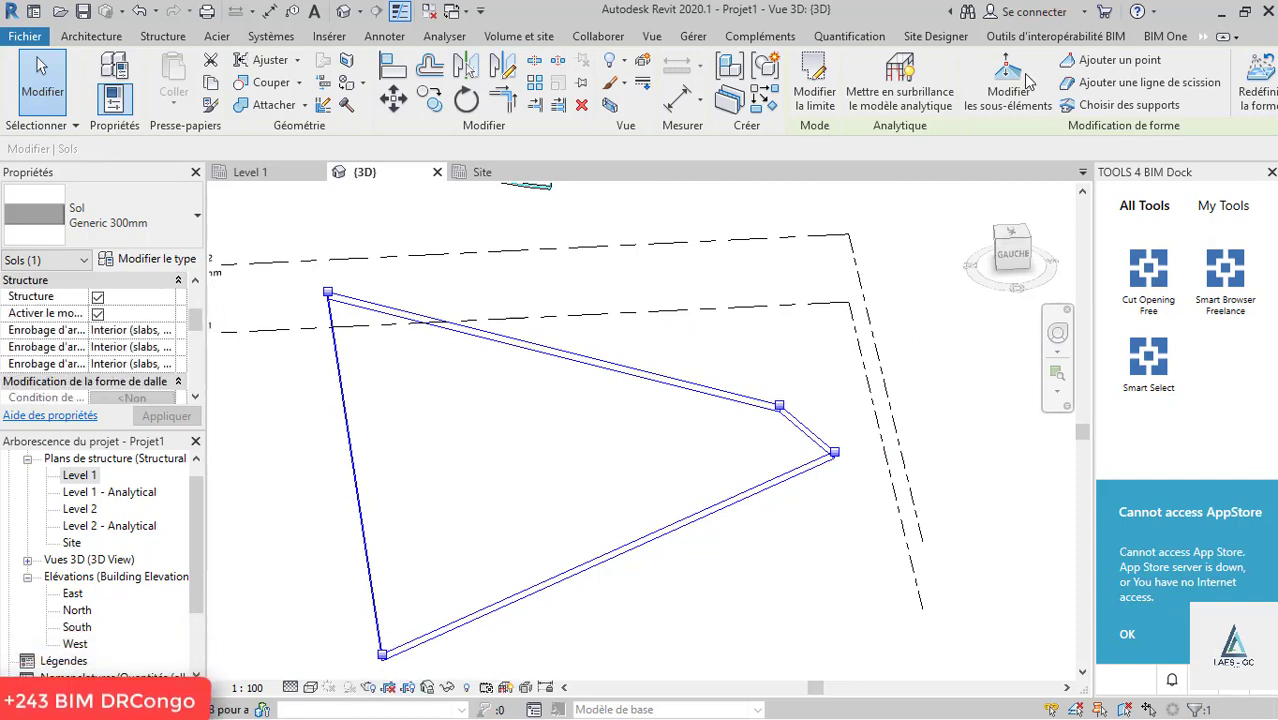
pyautogui.click(163, 40)
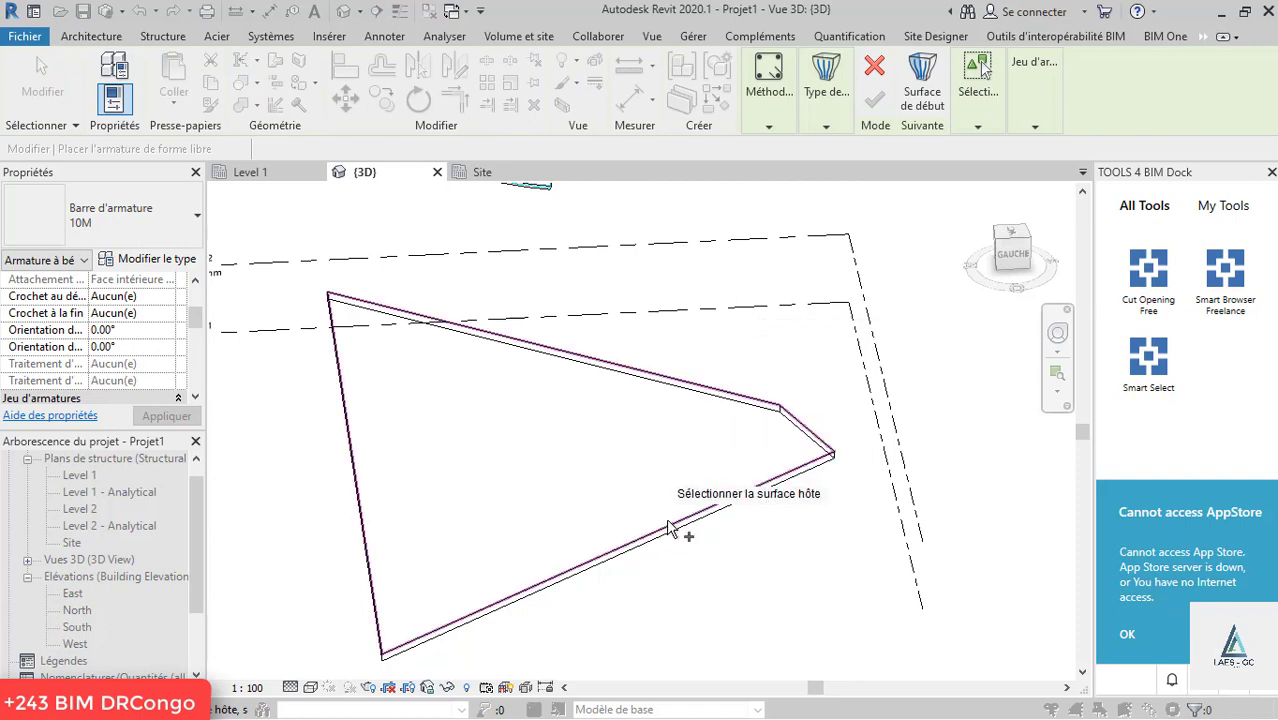
pyautogui.scroll(-1, 640, 436)
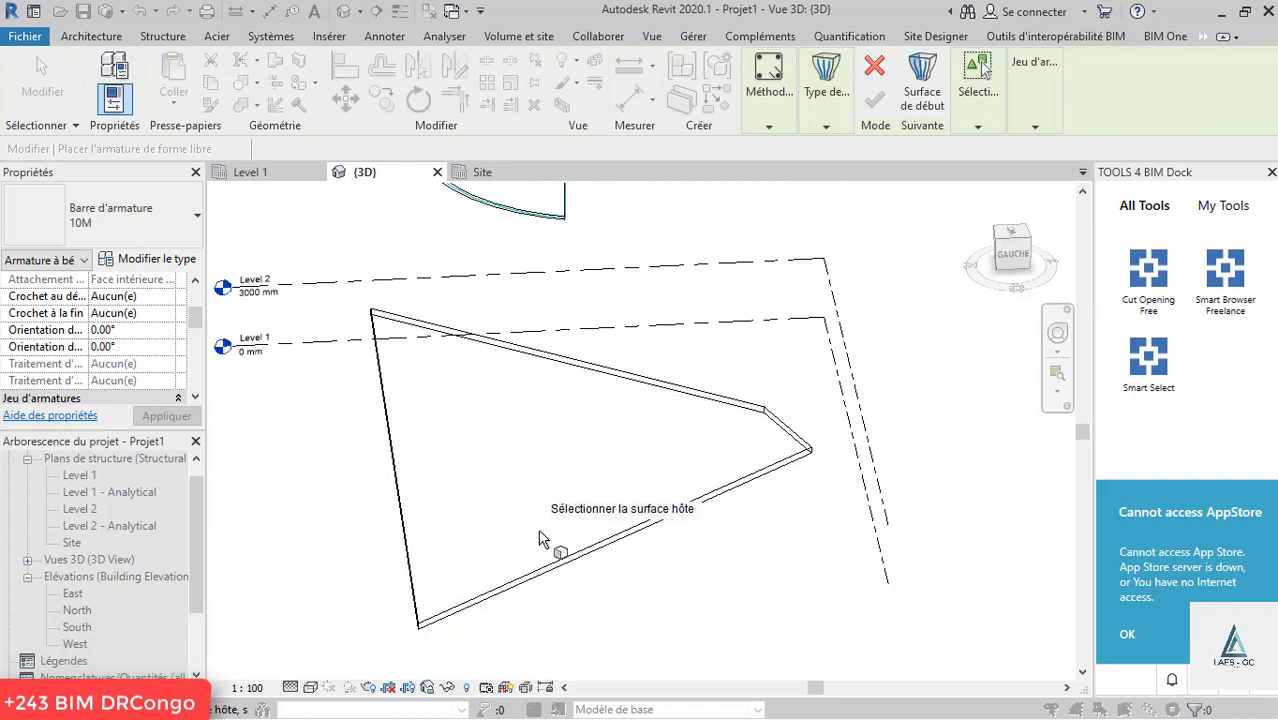
pyautogui.scroll(2, 600, 480)
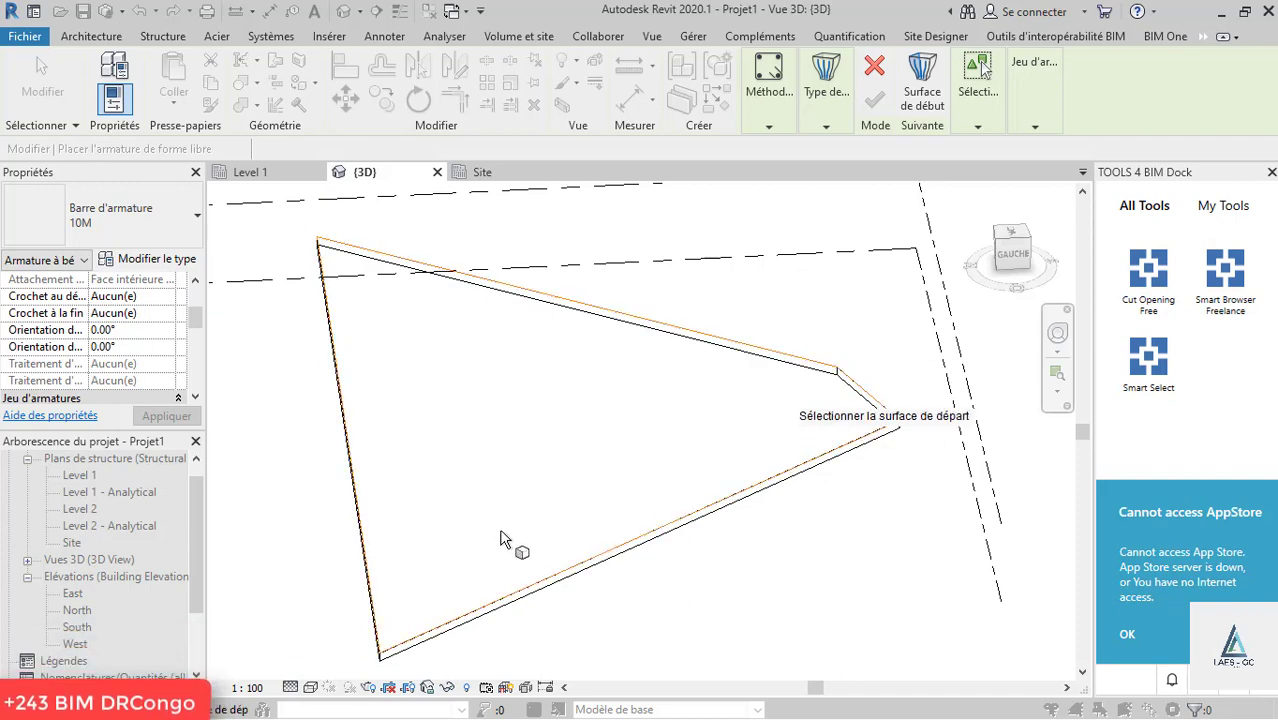
# - Choose the side face along one long straight edge of the floor as the start surface for the rebar
pyautogui.scroll(5, 650, 630)
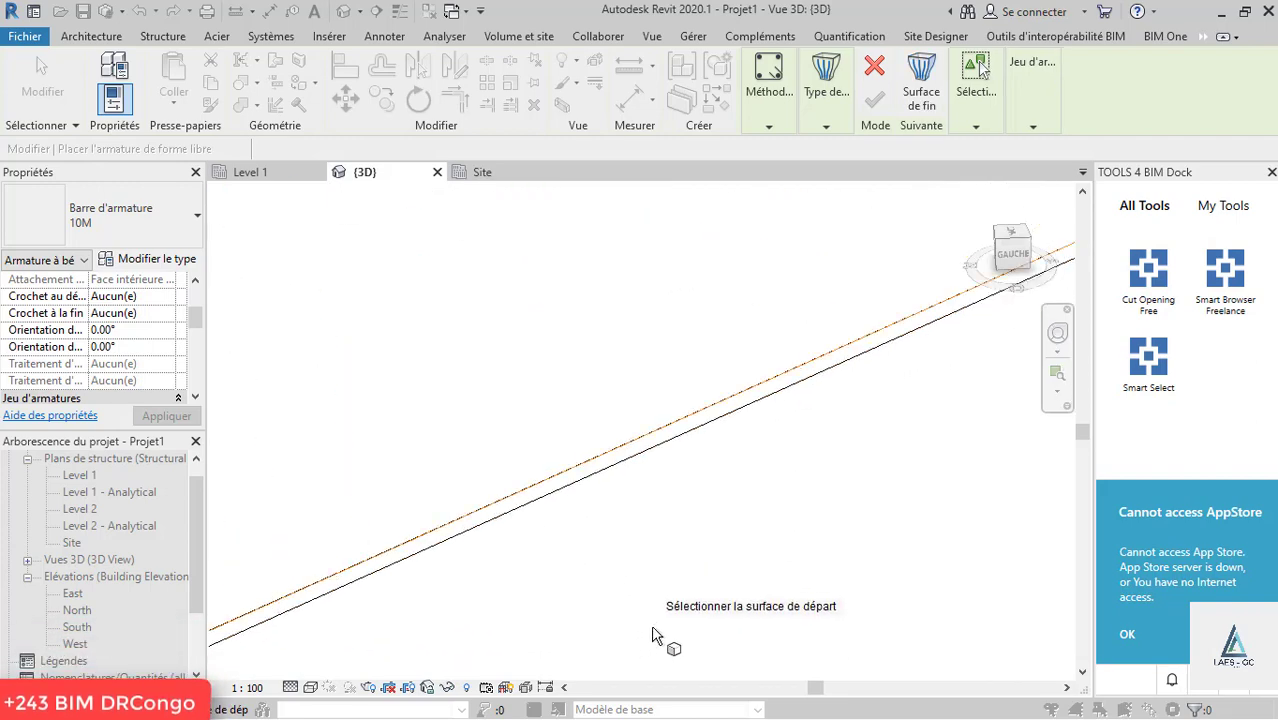
pyautogui.click(685, 442)
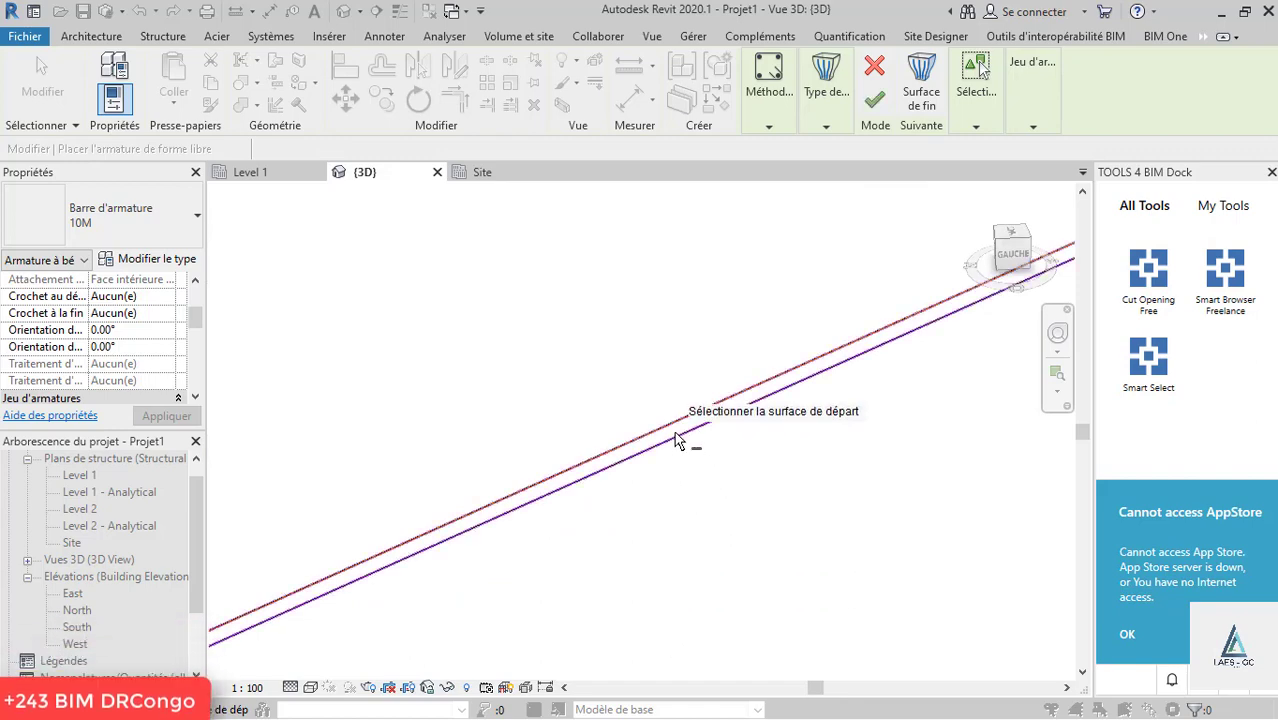
pyautogui.scroll(-5, 628, 590)
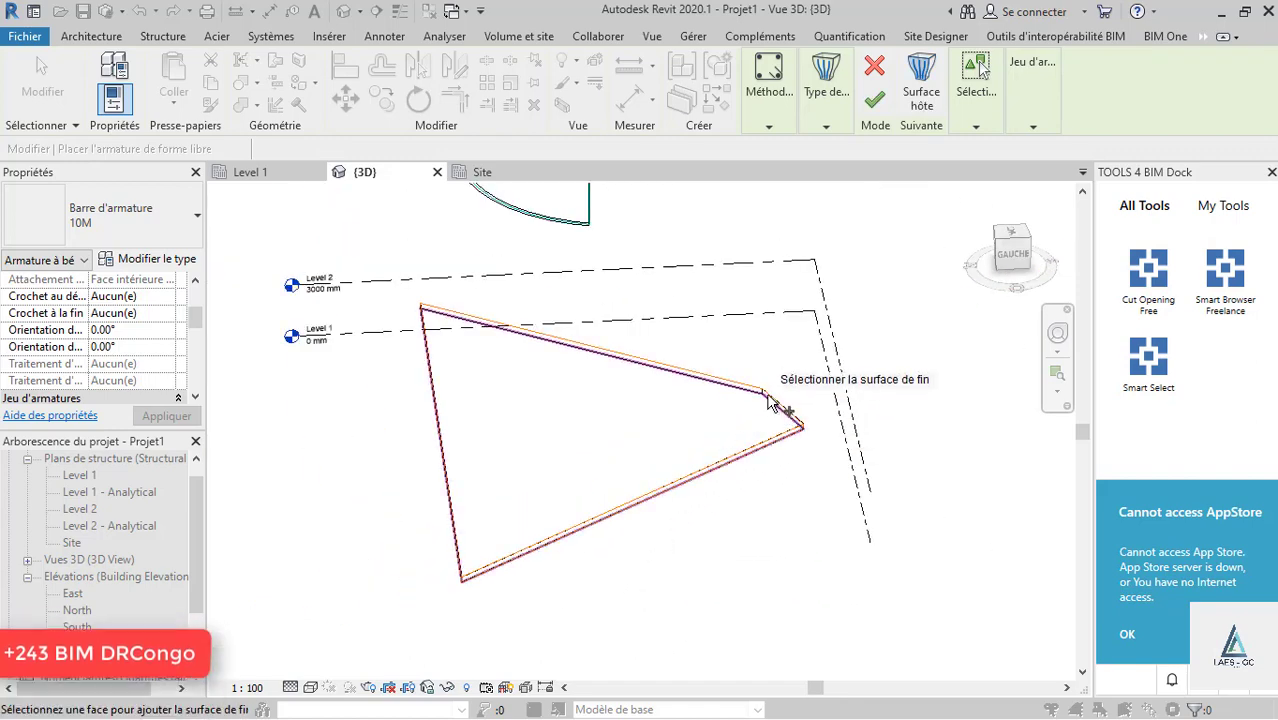
# - Choose the opposite side face of the floor as the end surface, finish the free-form bar and leave the placement command
pyautogui.keyDown('shift'); pyautogui.moveTo(776, 400); pyautogui.dragTo(686, 324, button='middle'); pyautogui.keyUp('shift')
pyautogui.scroll(-3, 792, 517)
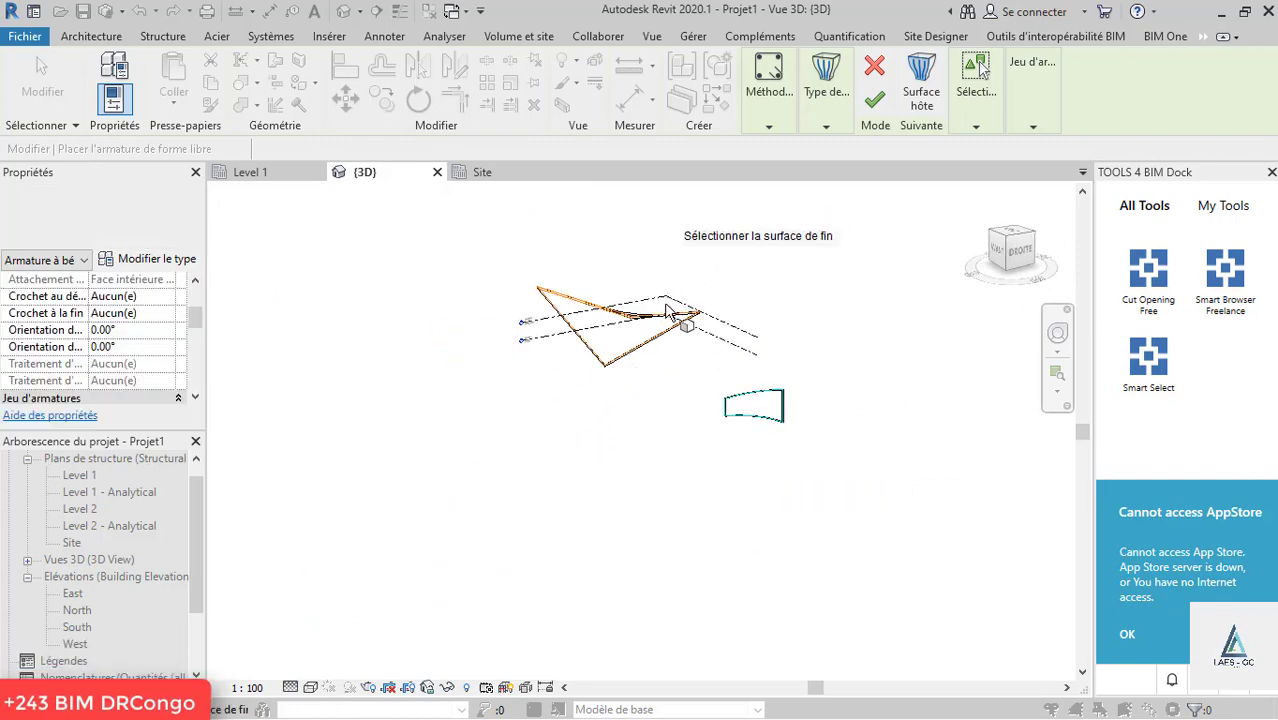
pyautogui.scroll(8, 668, 310)
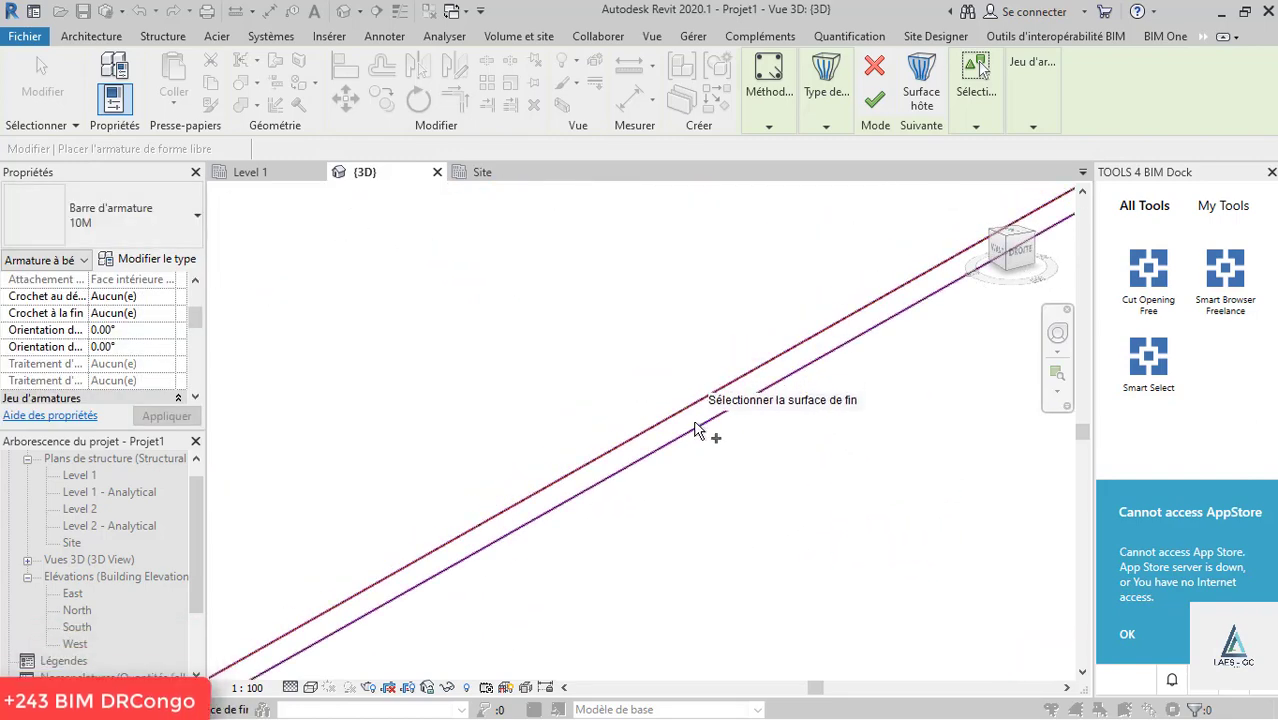
pyautogui.scroll(-8, 613, 466)
pyautogui.click(952, 258)
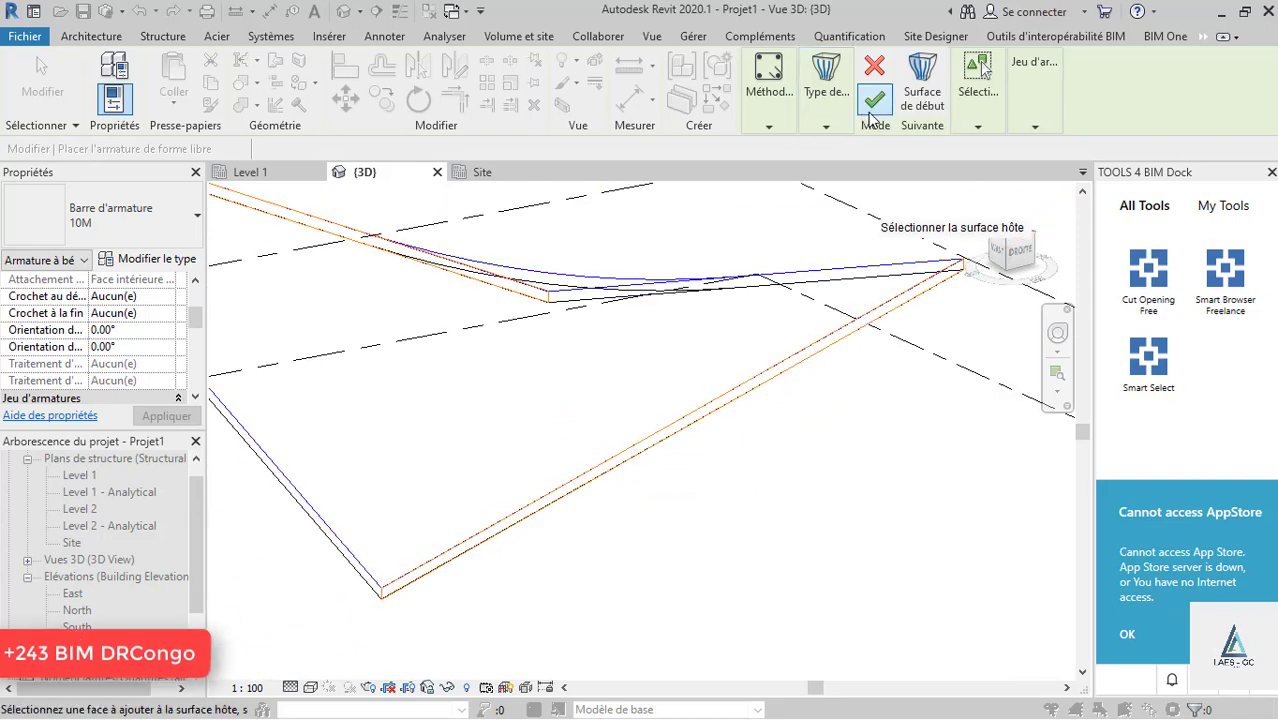
pyautogui.scroll(-5, 950, 495)
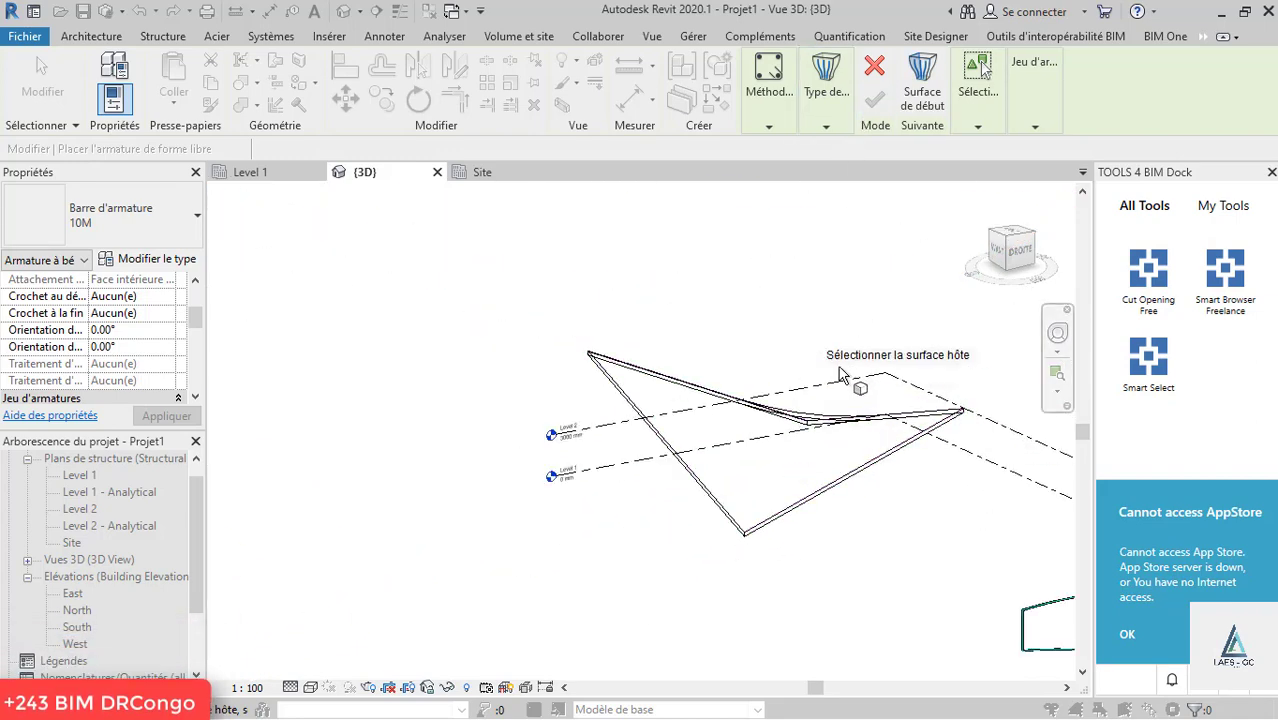
pyautogui.keyDown('shift'); pyautogui.moveTo(841, 374); pyautogui.dragTo(491, 474, button='middle'); pyautogui.keyUp('shift')
pyautogui.scroll(-3, 483, 475)
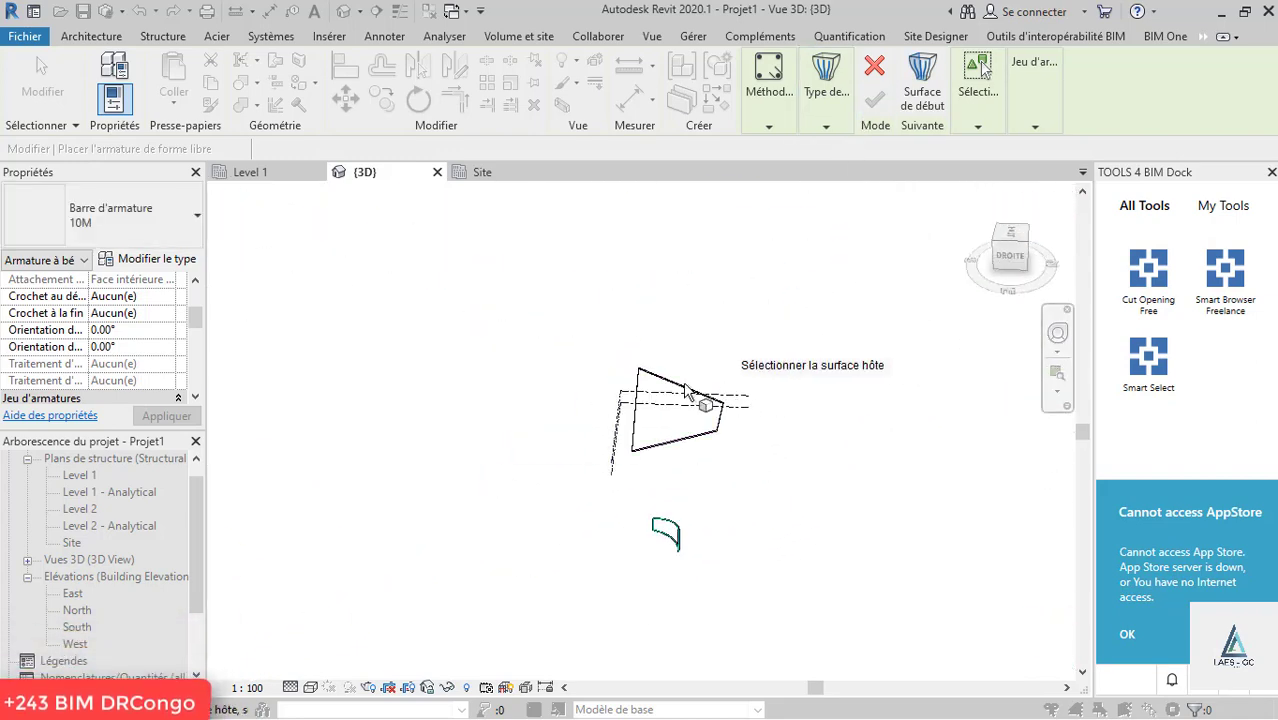
pyautogui.scroll(6, 686, 390)
pyautogui.press('Escape')
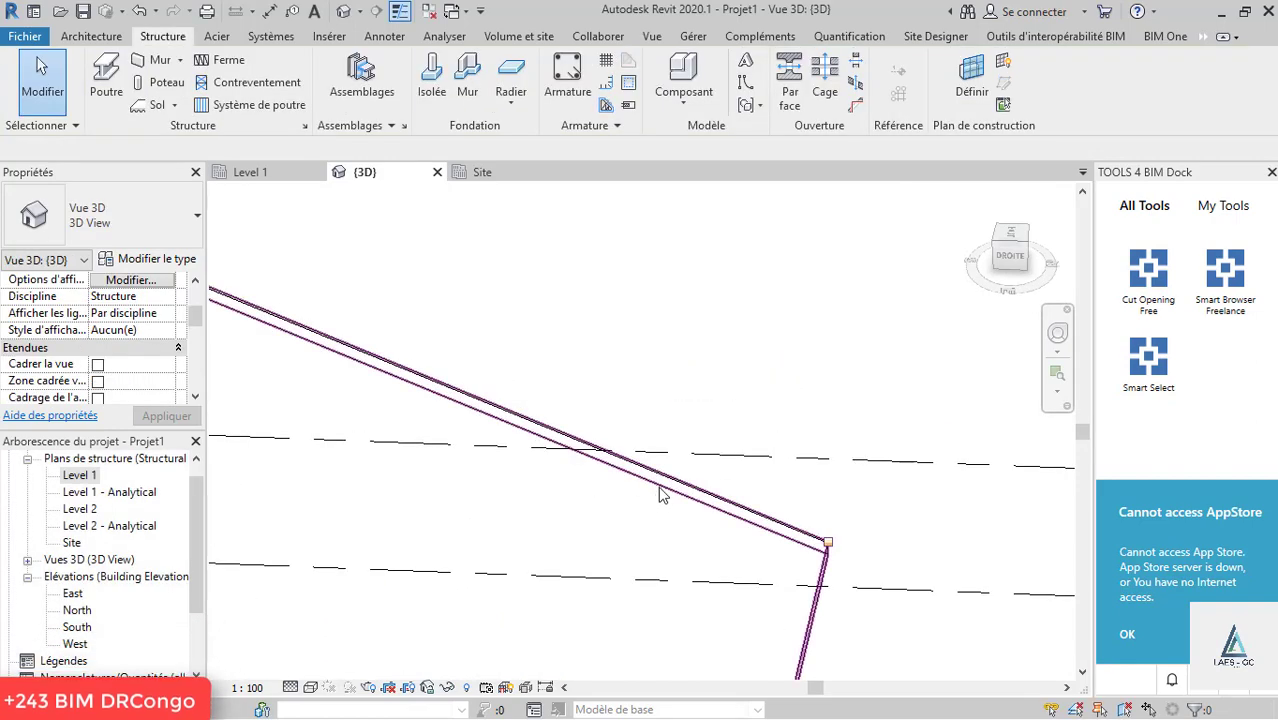
# - Select the new free-form bar in the floor and set its rebar set layout to Espacement maximum
pyautogui.scroll(4, 672, 485)
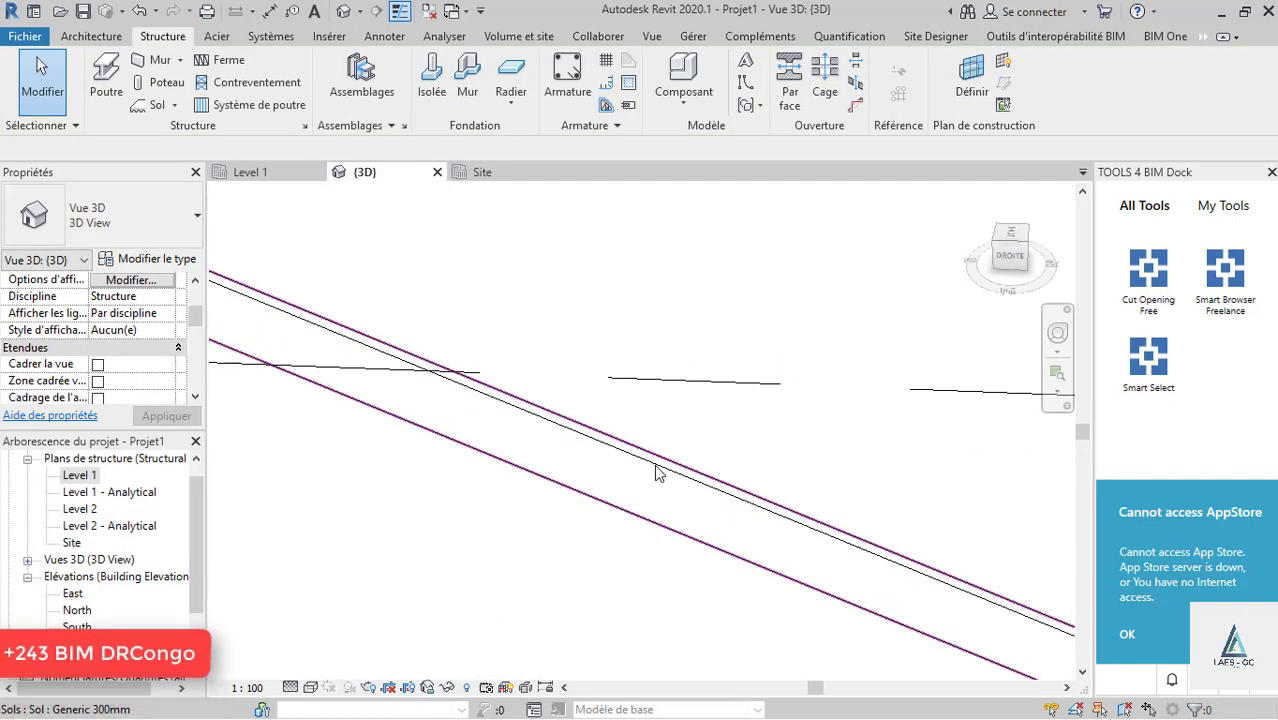
pyautogui.scroll(2, 652, 475)
pyautogui.scroll(-10, 770, 262)
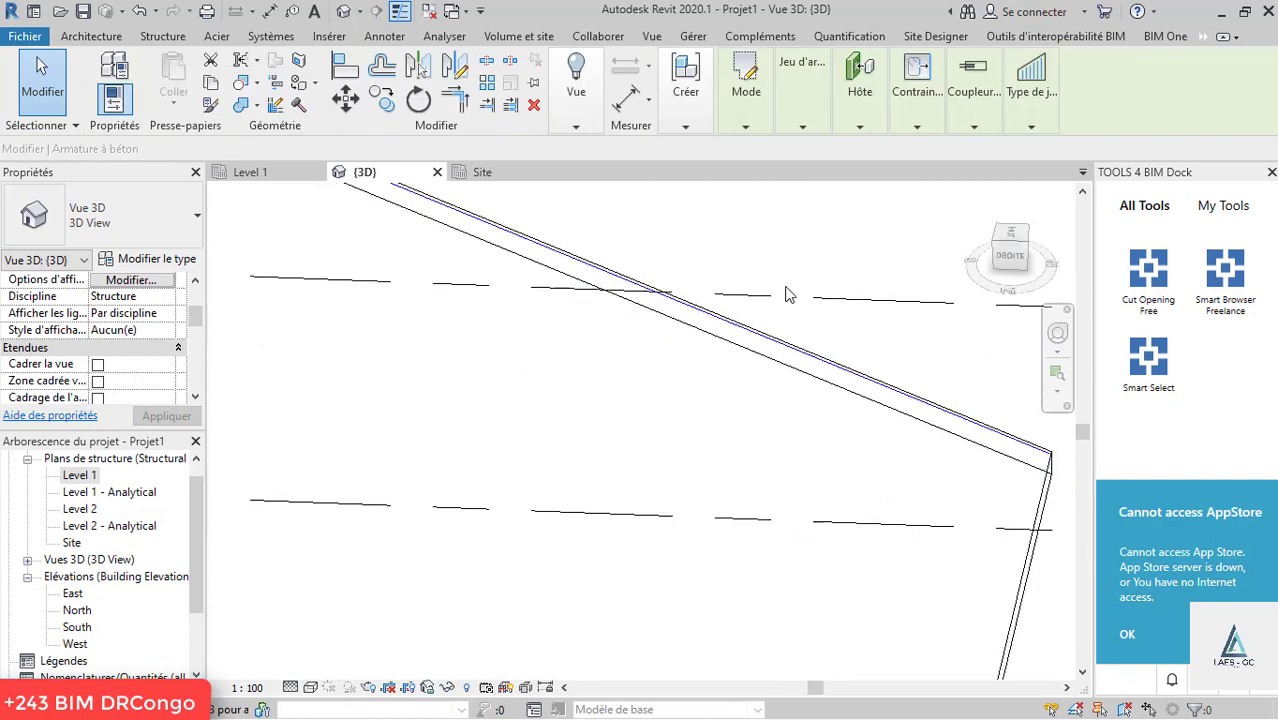
pyautogui.keyDown('shift'); pyautogui.moveTo(826, 380); pyautogui.dragTo(591, 344, button='middle'); pyautogui.keyUp('shift')
pyautogui.scroll(5, 605, 218)
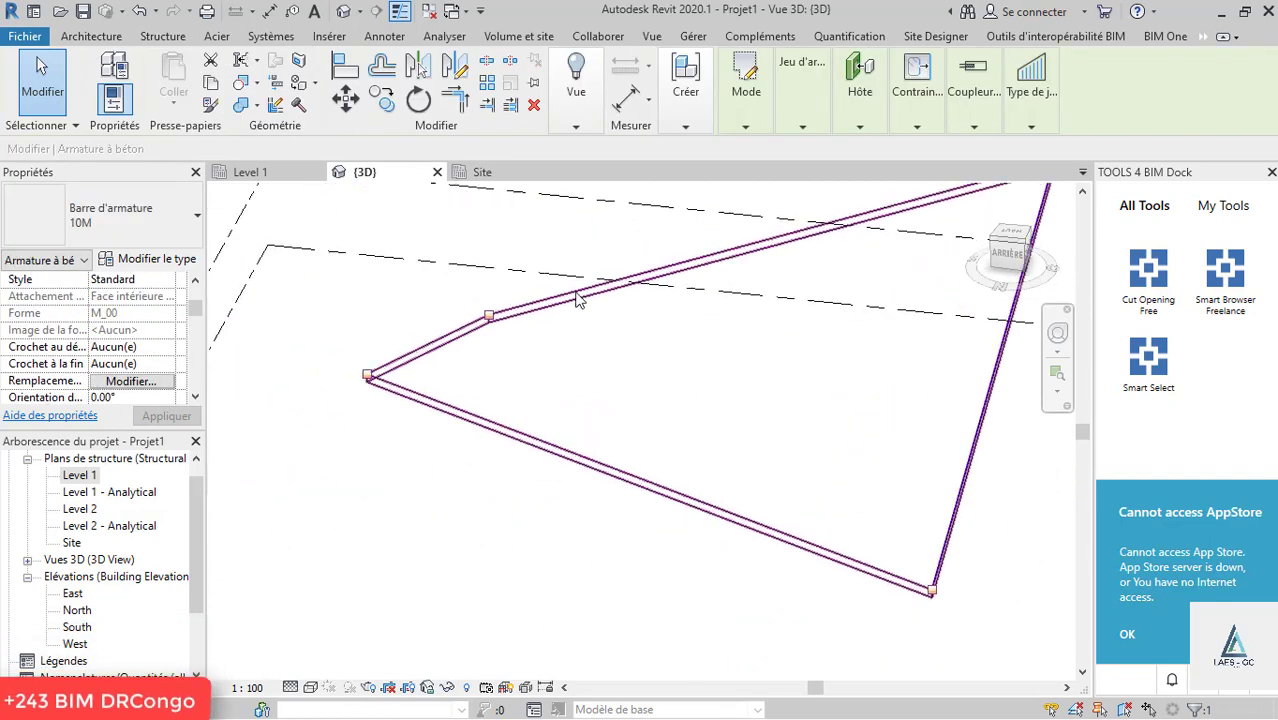
pyautogui.keyDown('shift'); pyautogui.moveTo(607, 218); pyautogui.dragTo(442, 371, button='middle'); pyautogui.keyUp('shift')
pyautogui.scroll(-3, 531, 349)
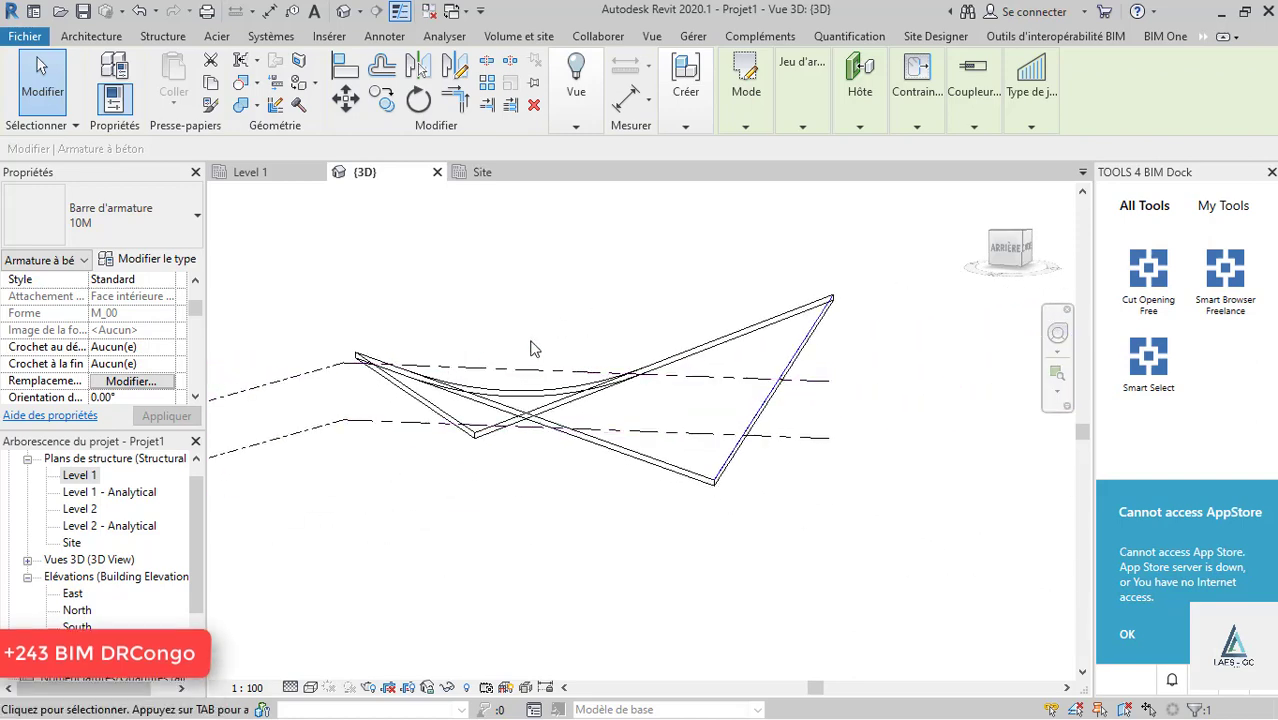
pyautogui.scroll(2, 418, 440)
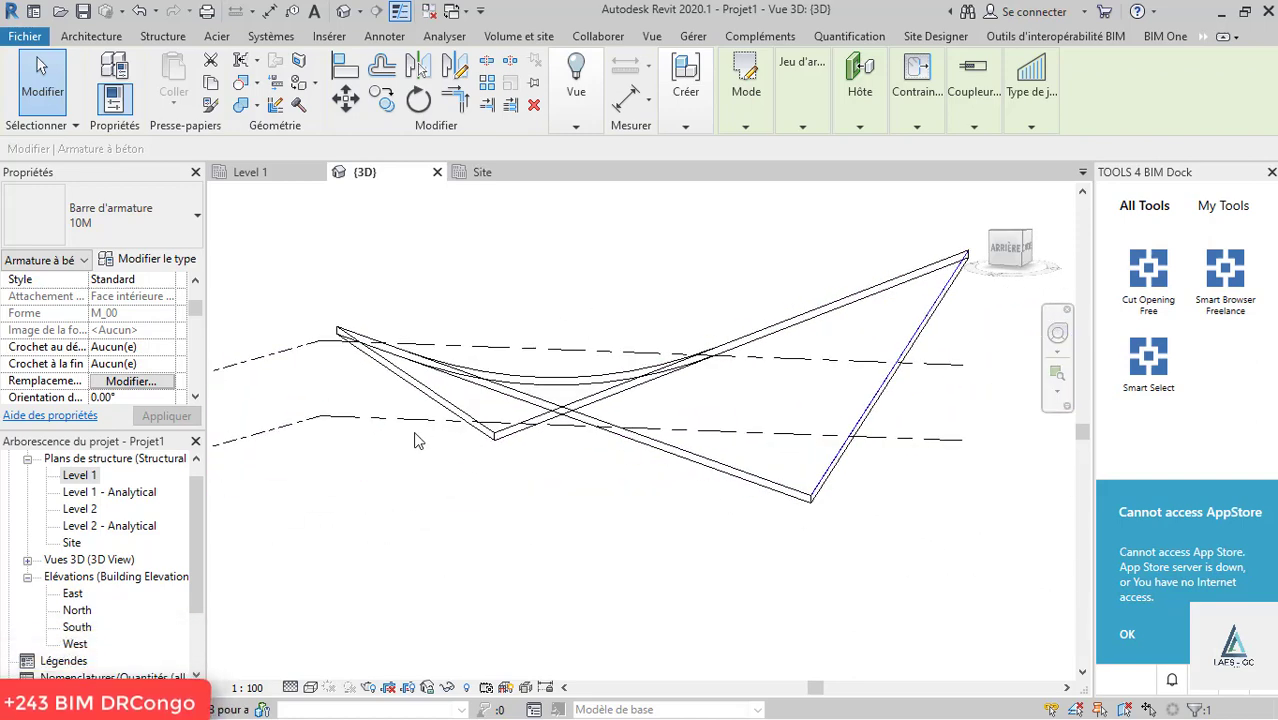
pyautogui.click(804, 128)
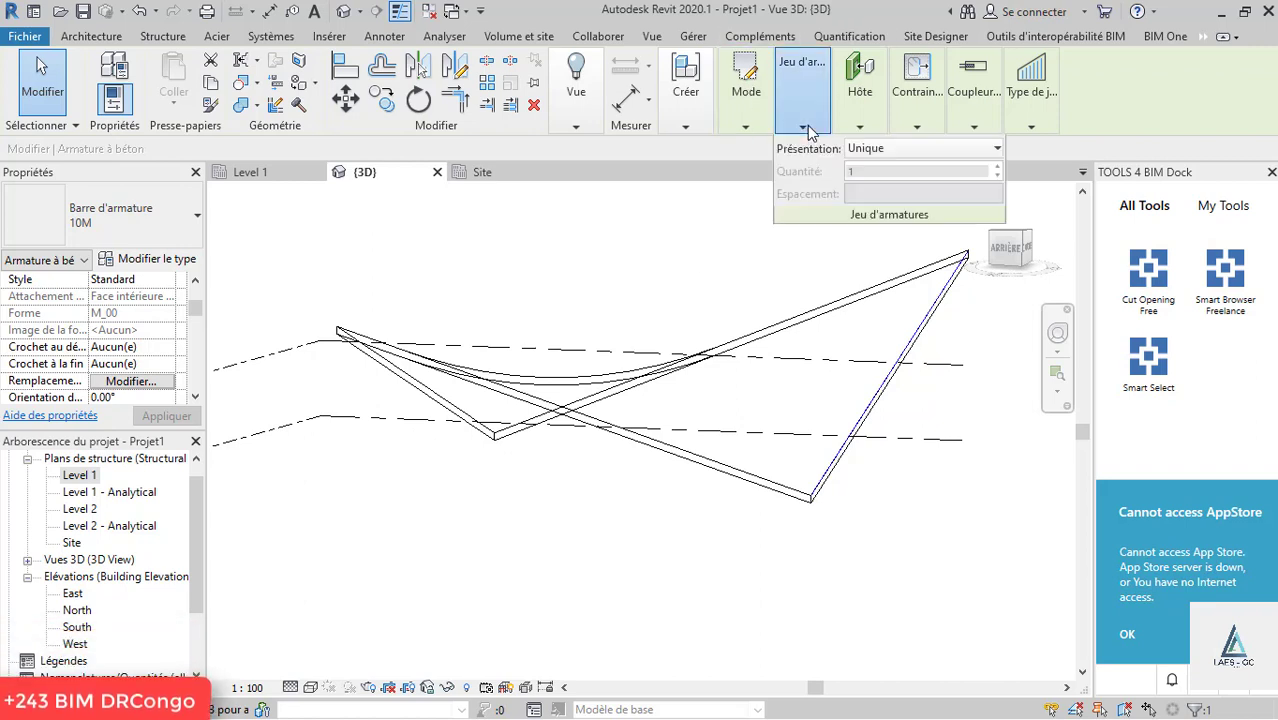
pyautogui.click(866, 160)
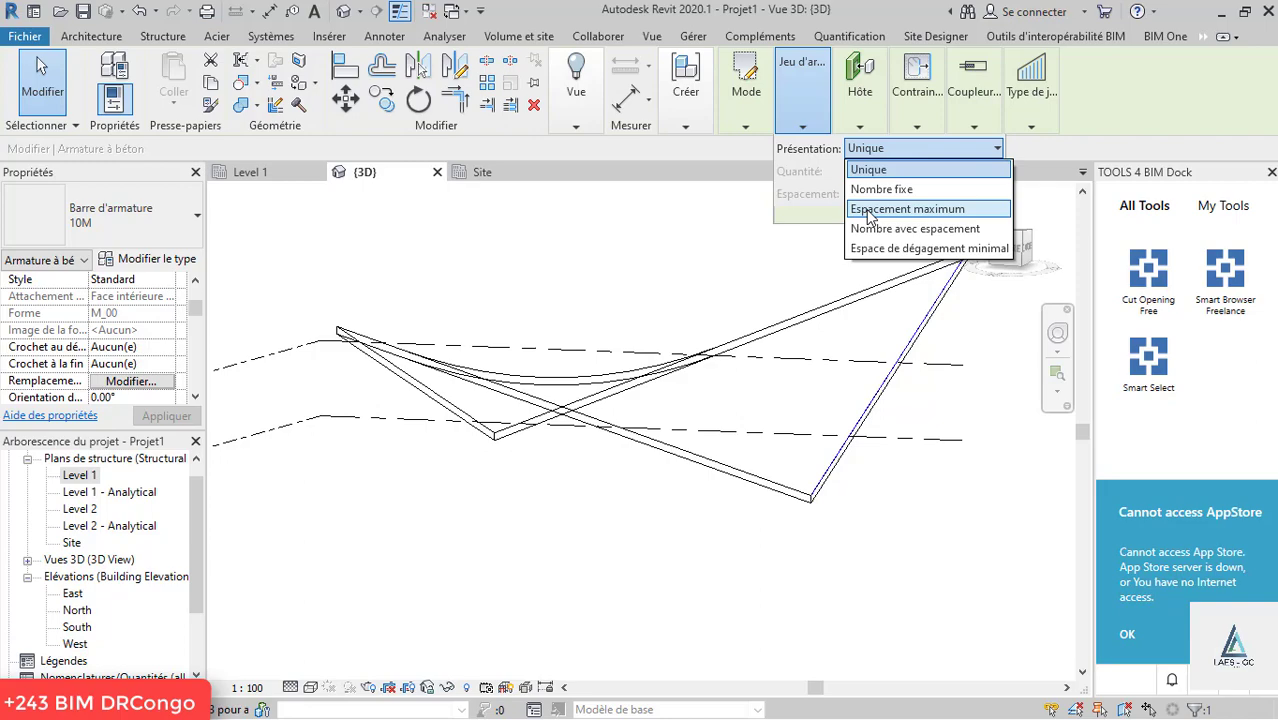
pyautogui.click(867, 209)
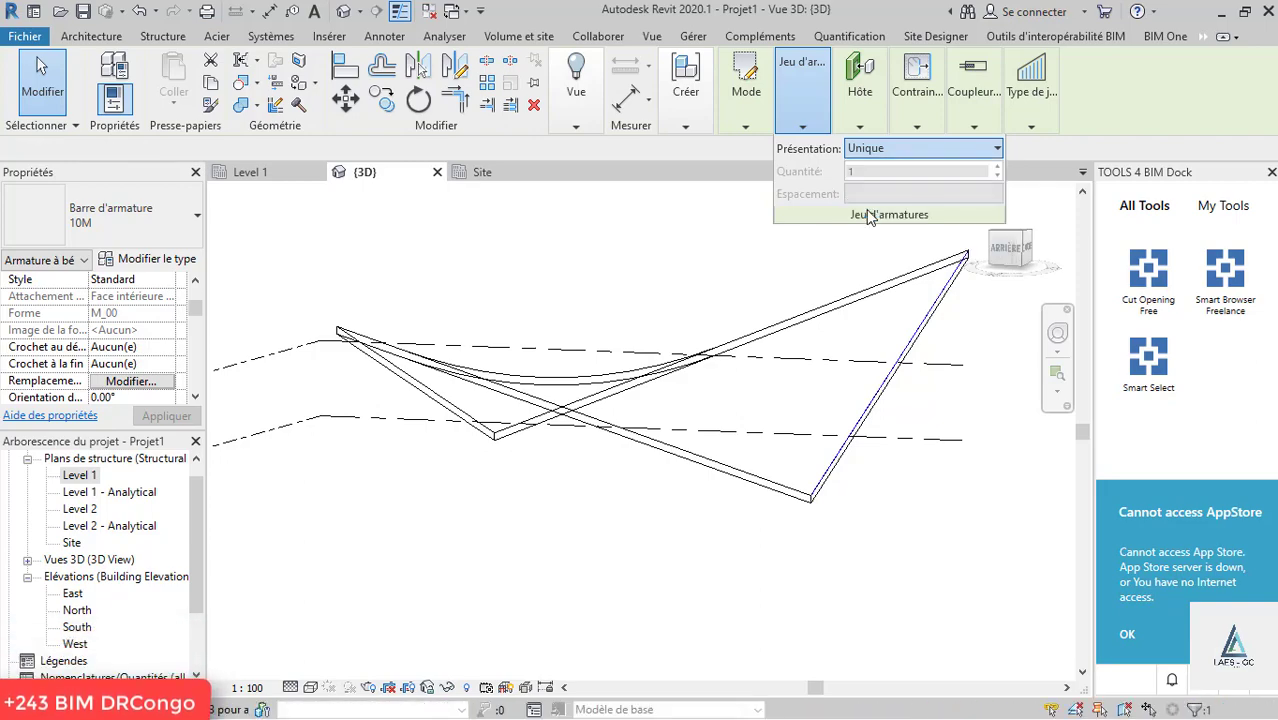
# - Set the maximum spacing of the floor's rebar set to 300 mm
pyautogui.scroll(5, 810, 400)
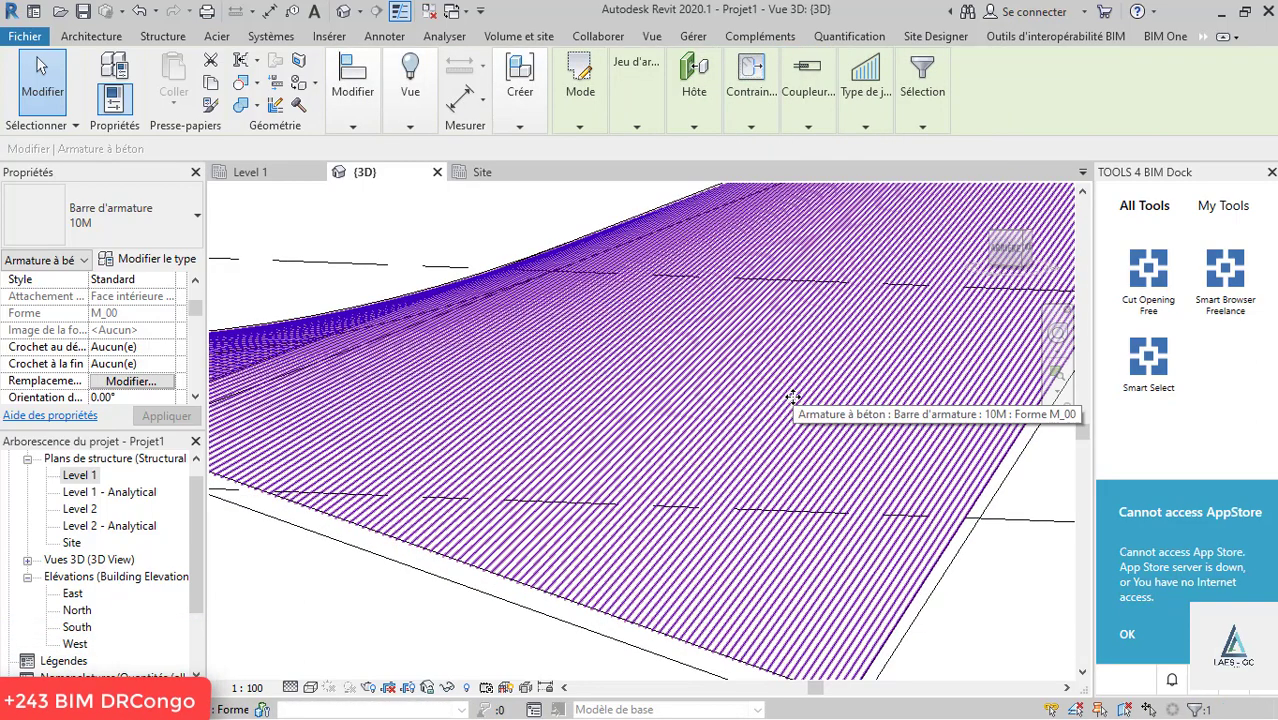
pyautogui.click(636, 126)
pyautogui.click(730, 194)
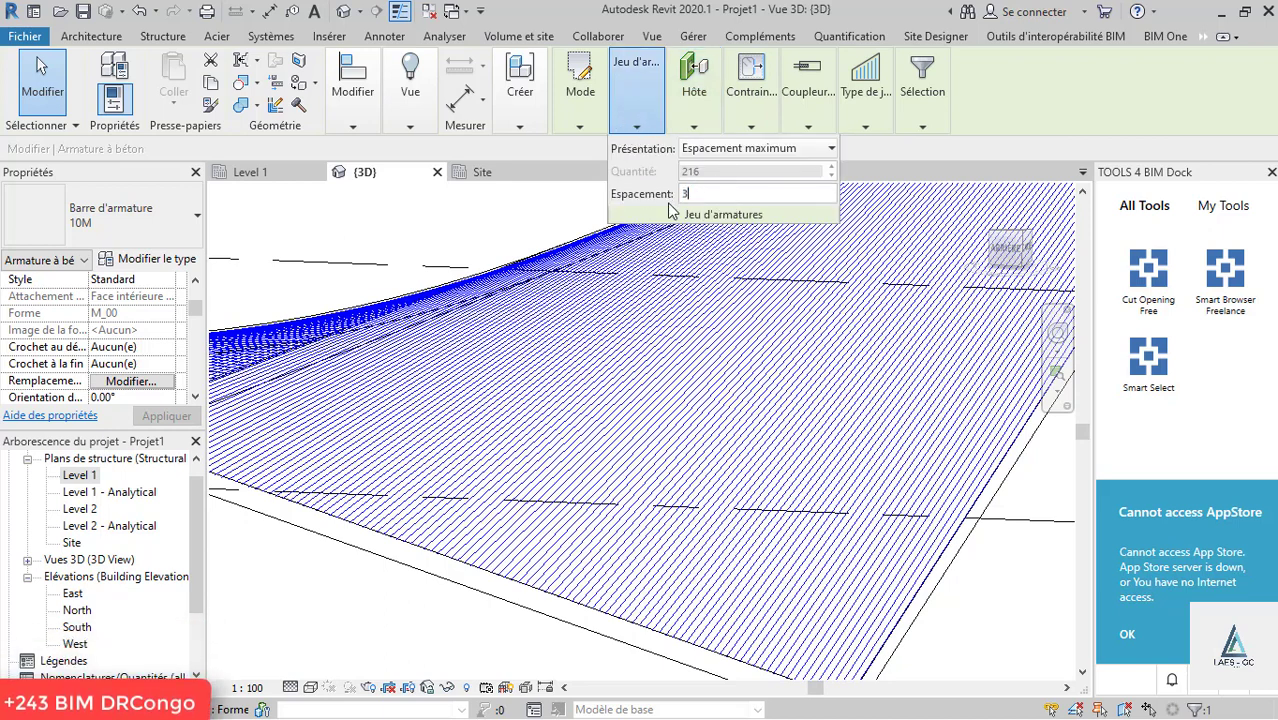
pyautogui.write('300')
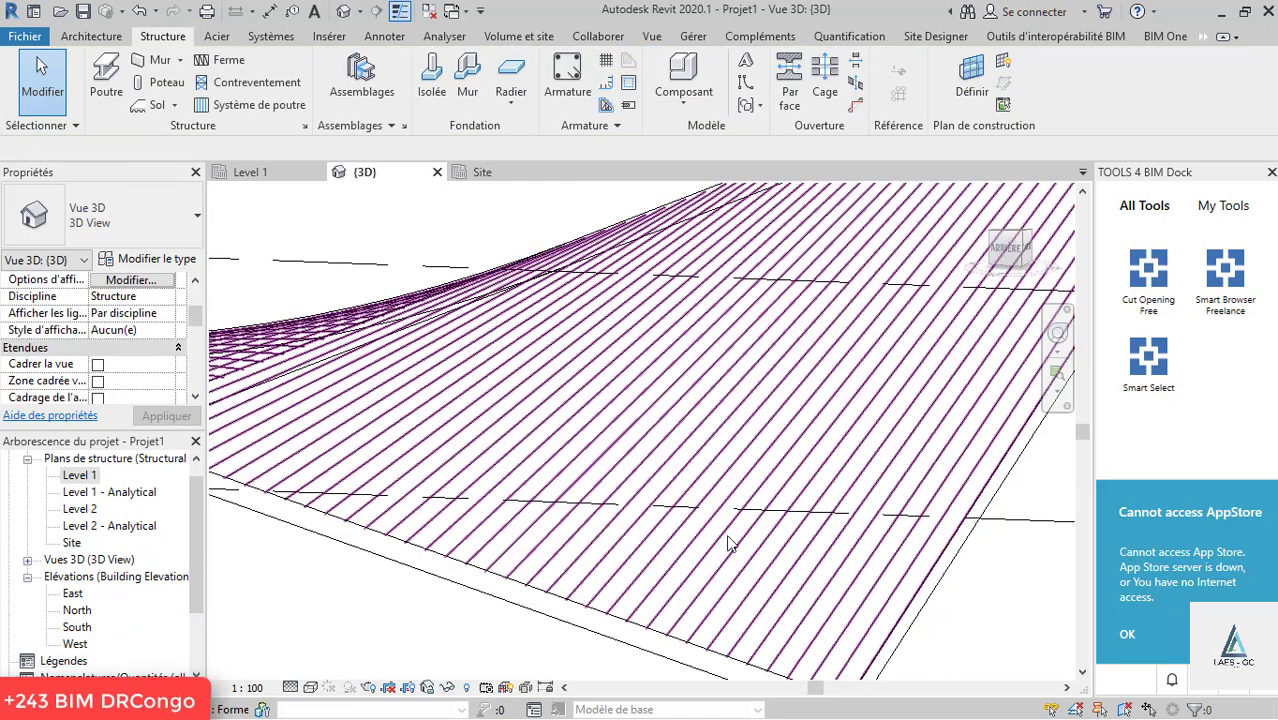
# - Change the bar type of the floor's free-form rebar set to 22M
pyautogui.scroll(-3, 727, 542)
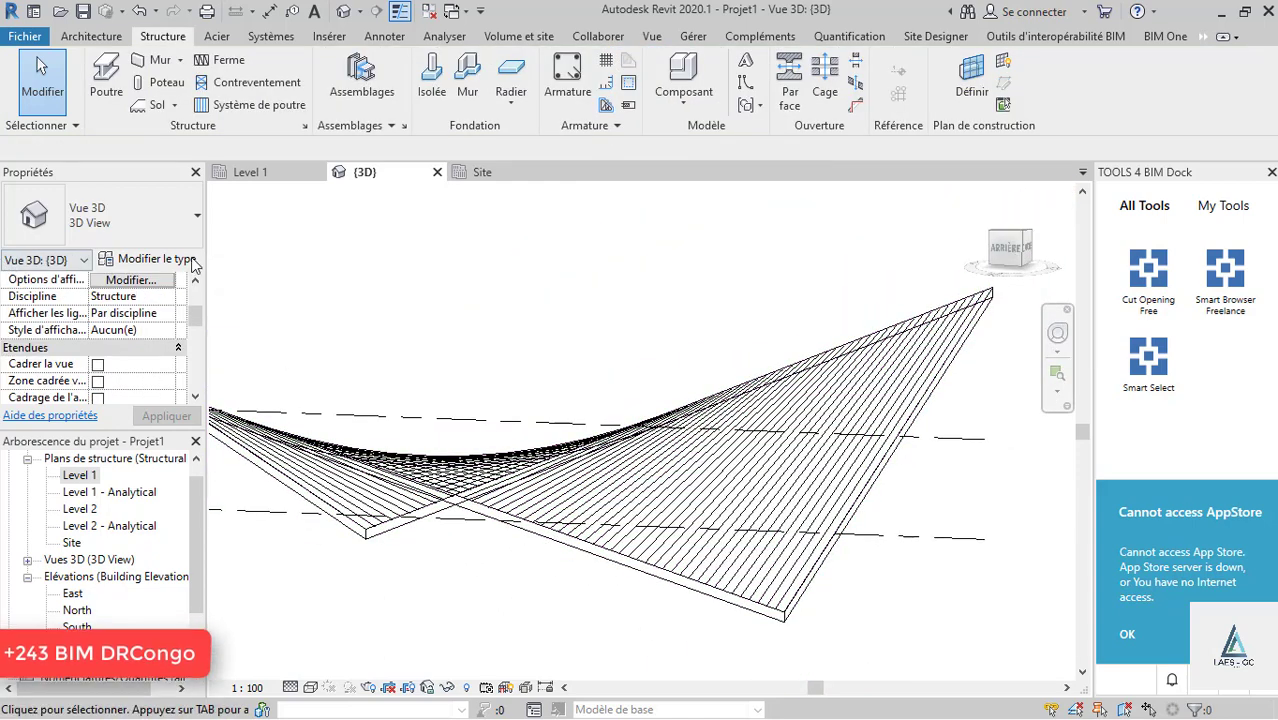
pyautogui.click(688, 528)
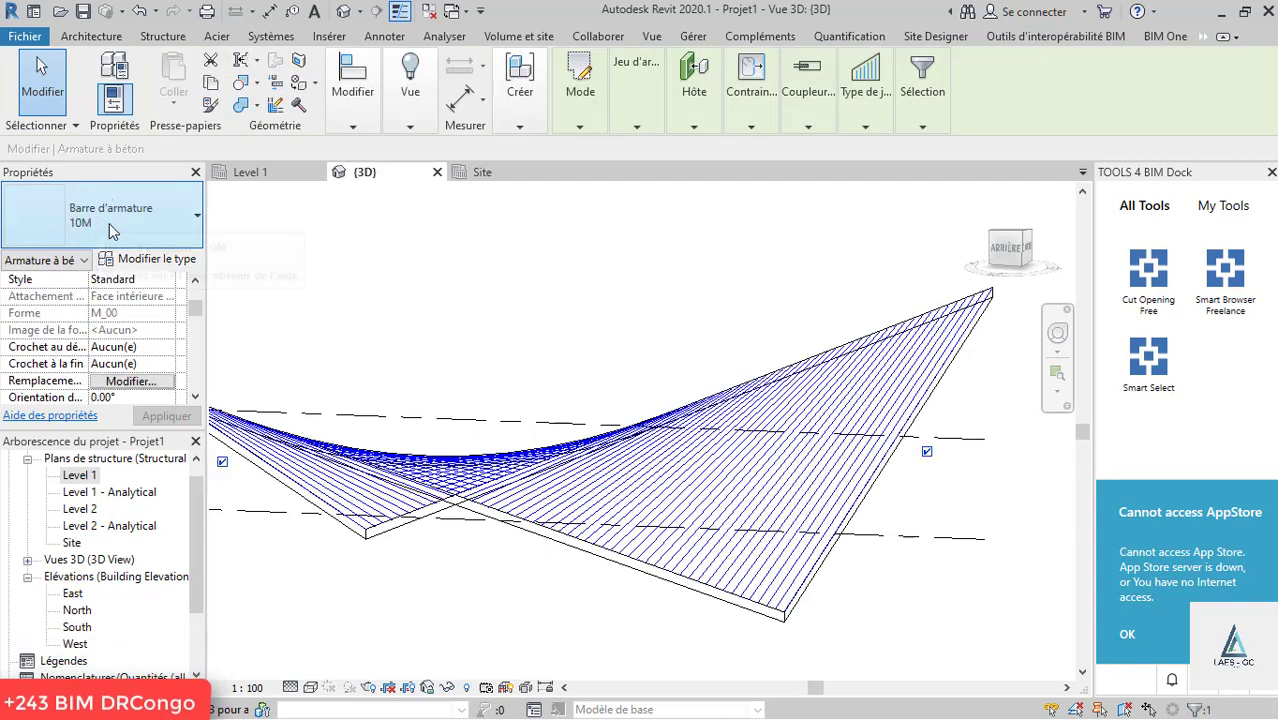
pyautogui.click(117, 227)
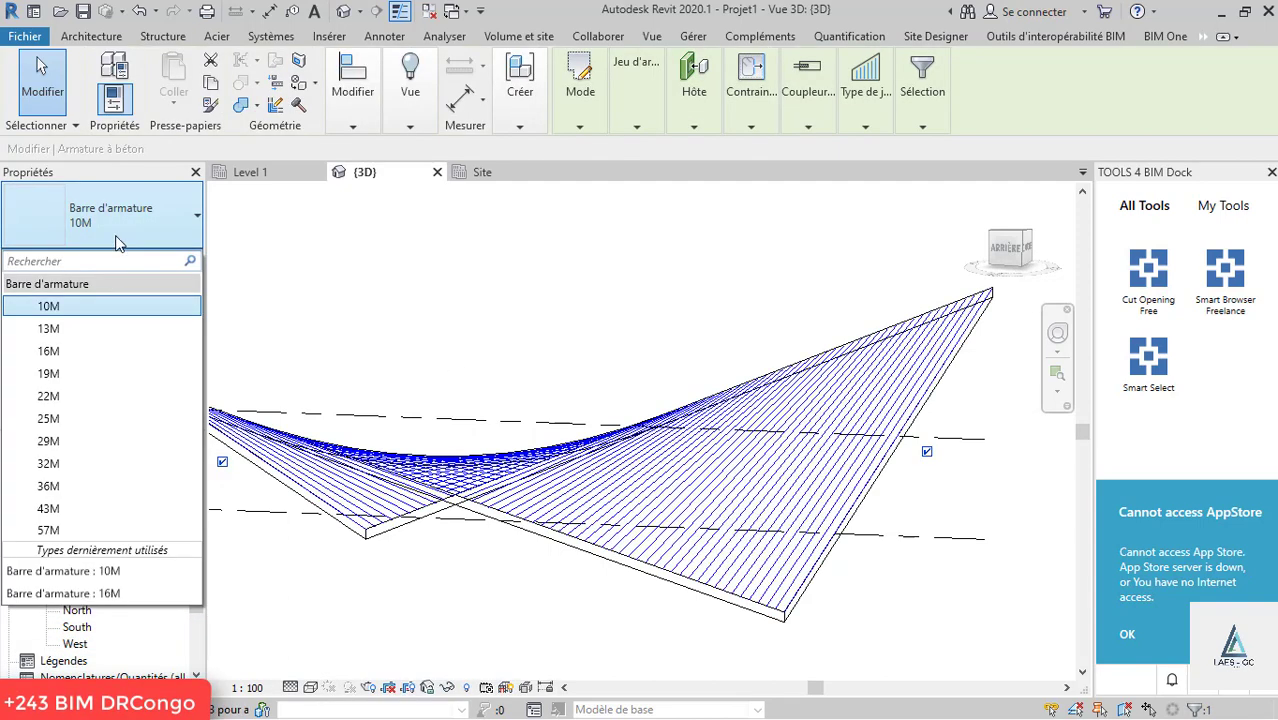
pyautogui.click(65, 391)
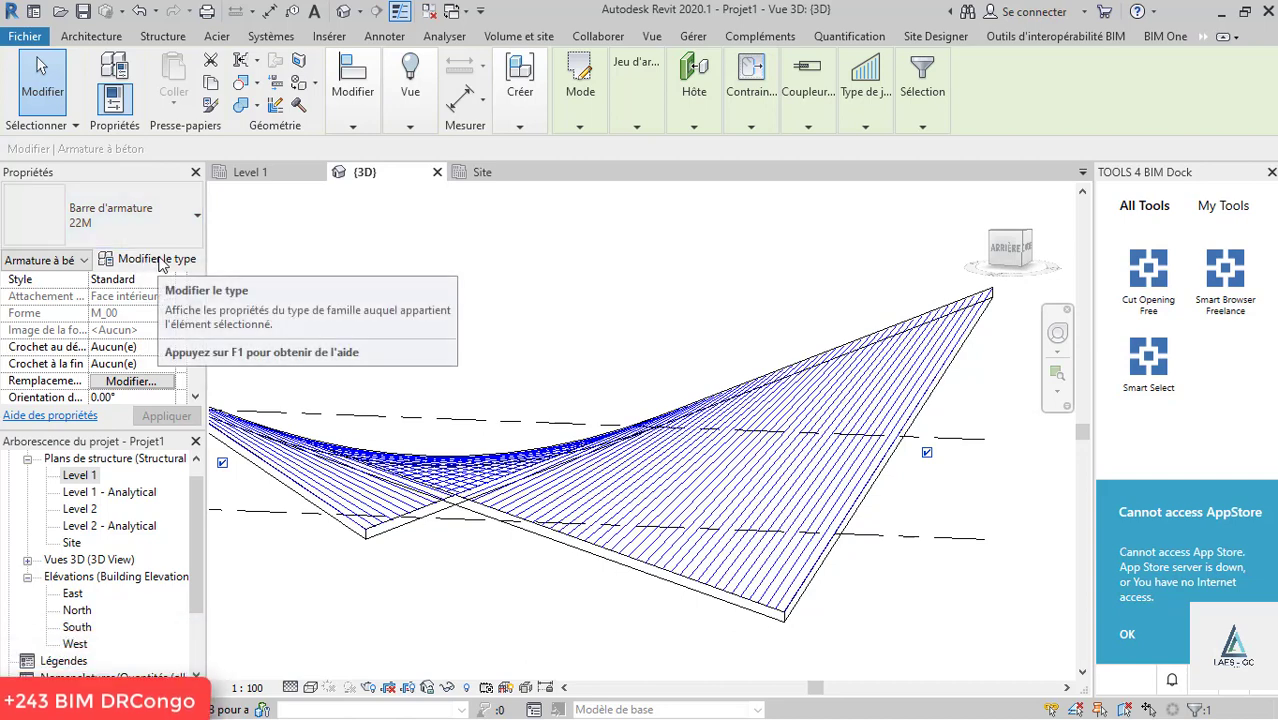
# - Set the rebar set to show unobscured and as solid in the Analytical Model and {3D} views
pyautogui.scroll(-5, 160, 262)
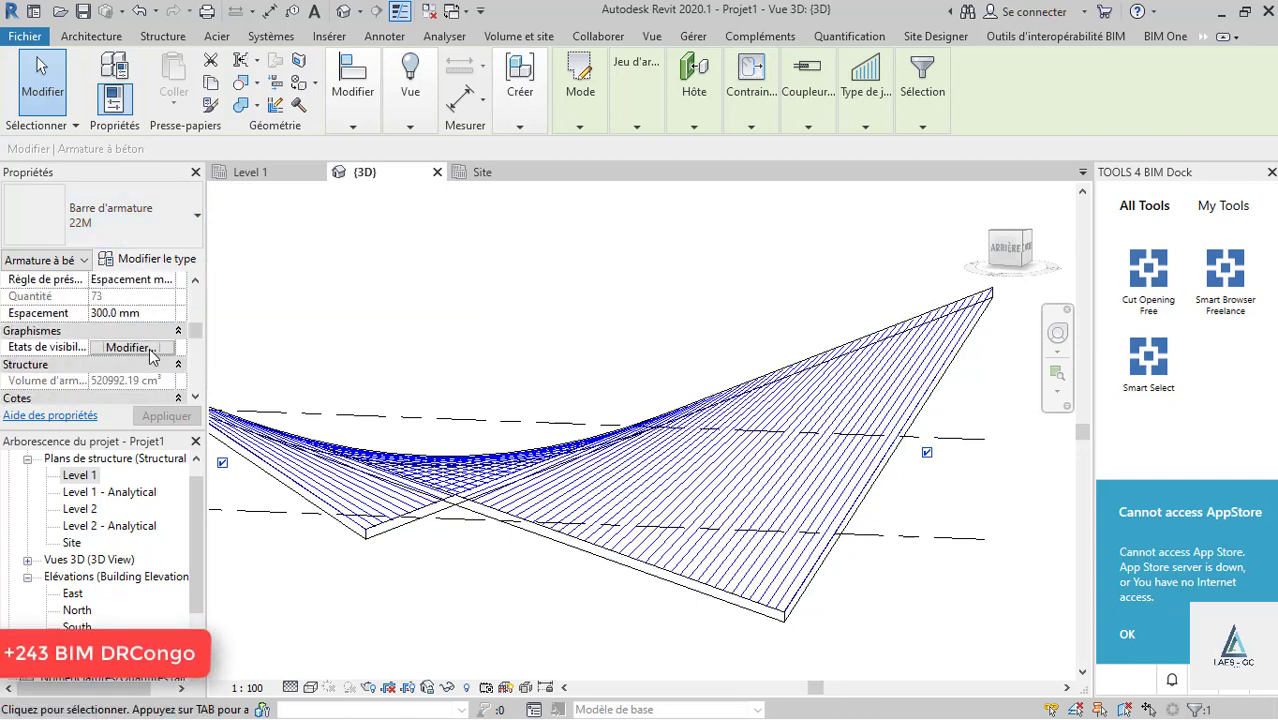
pyautogui.click(152, 353)
pyautogui.click(700, 432)
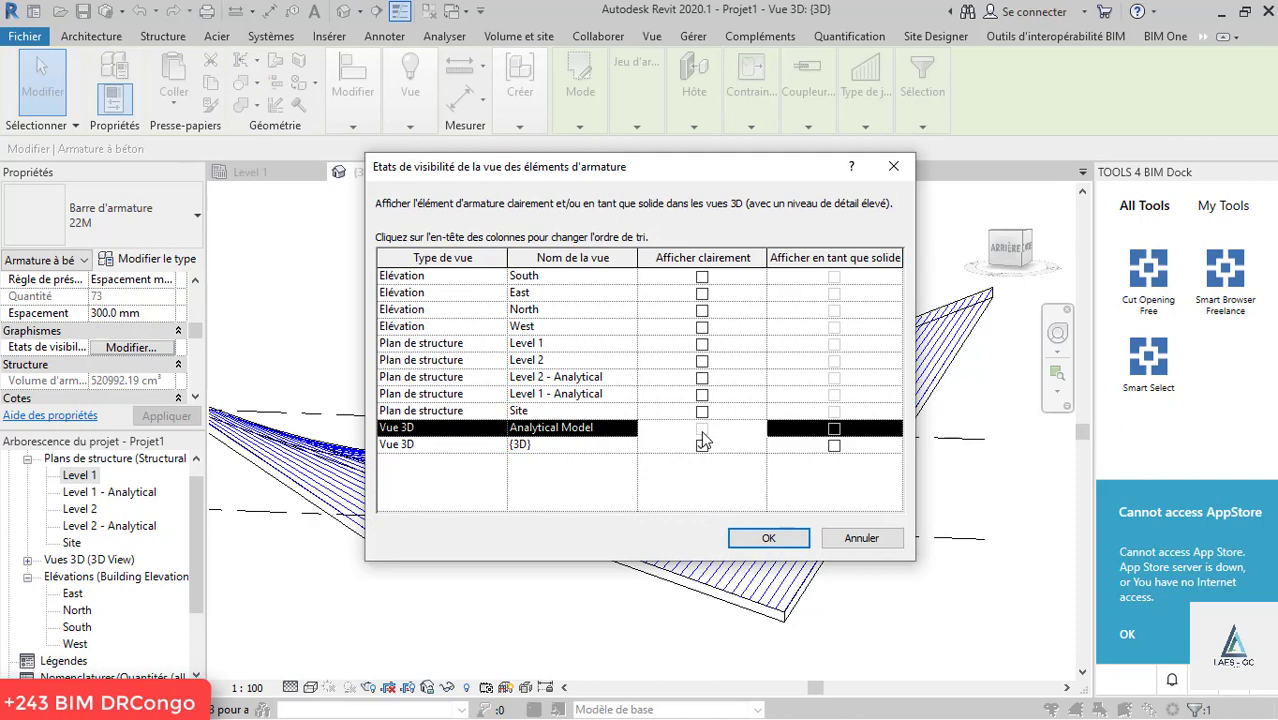
pyautogui.click(834, 429)
pyautogui.click(834, 445)
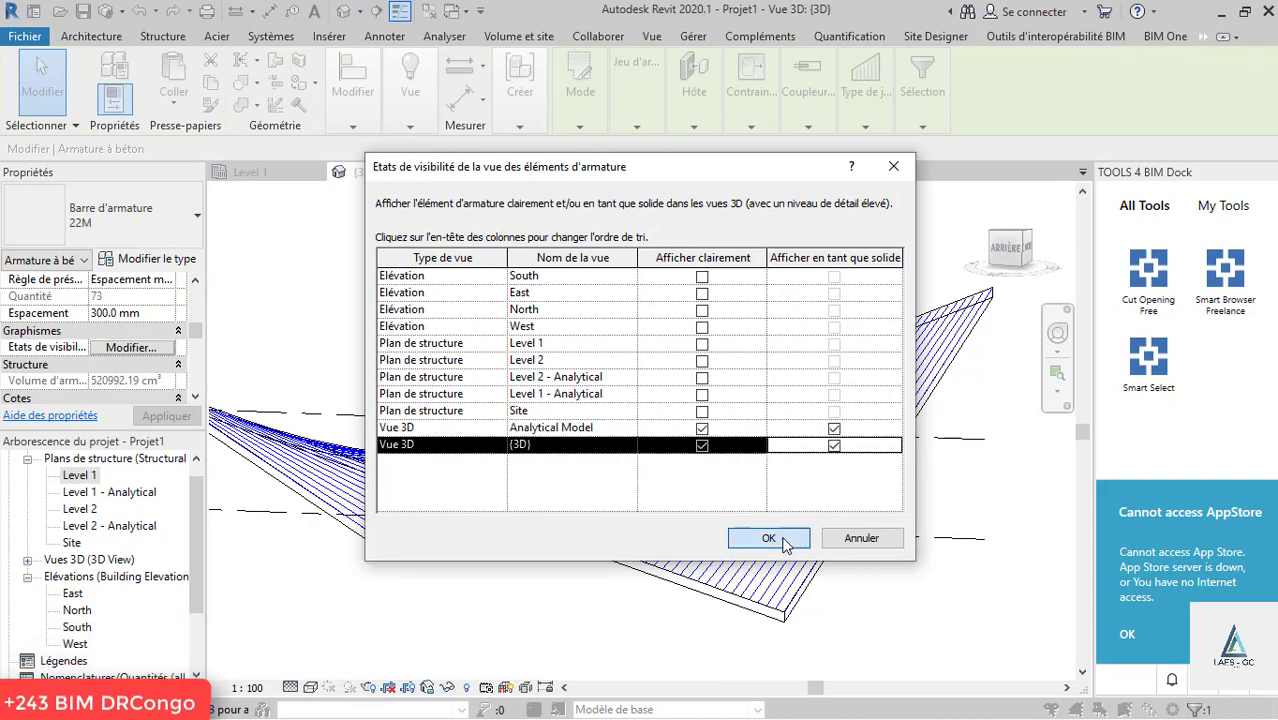
pyautogui.click(768, 539)
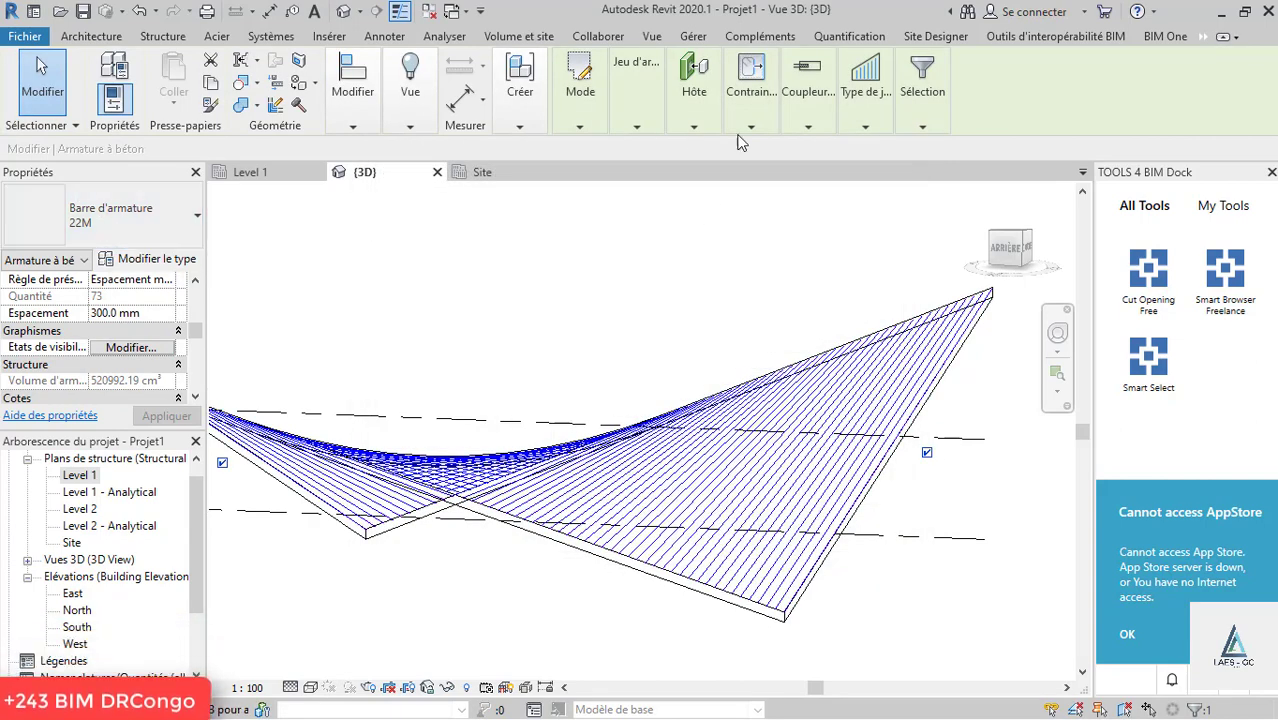
# - Override the rebar set's graphics in this view by element with a solid foreground surface pattern in orange, RVB 255-128-000
pyautogui.rightClick(701, 306)
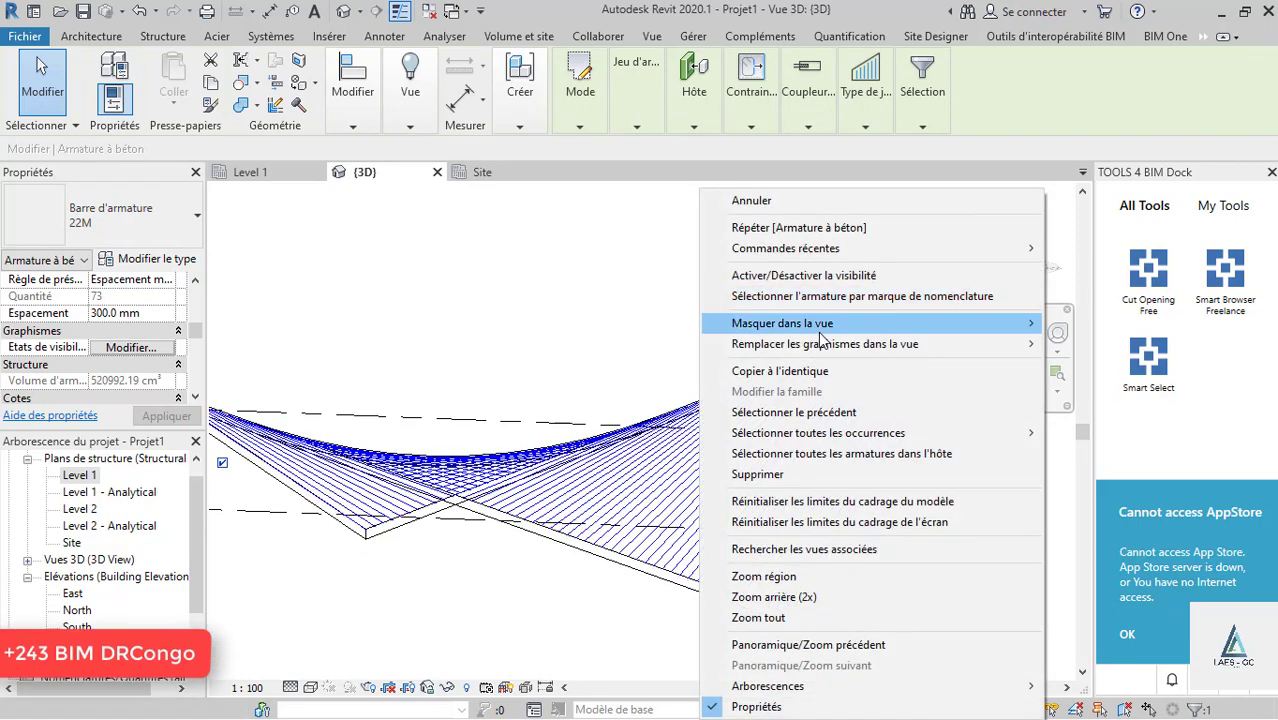
pyautogui.moveTo(880, 323)
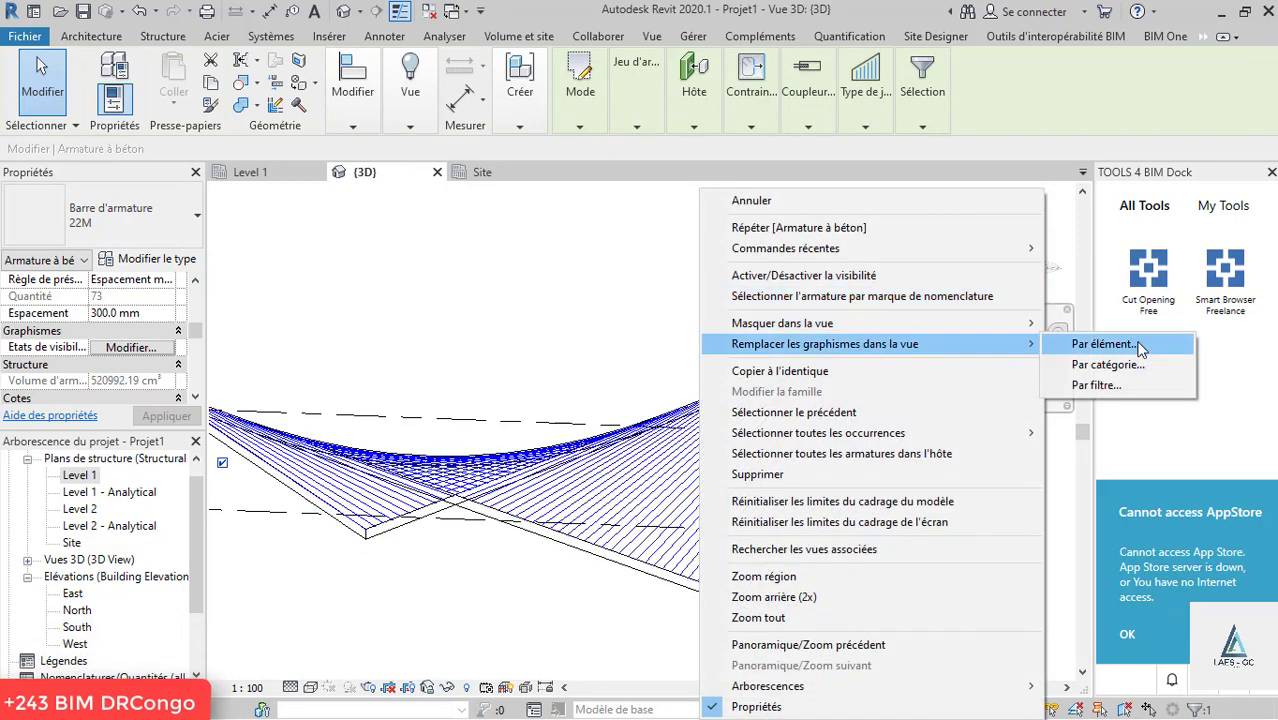
pyautogui.click(1100, 347)
pyautogui.click(751, 203)
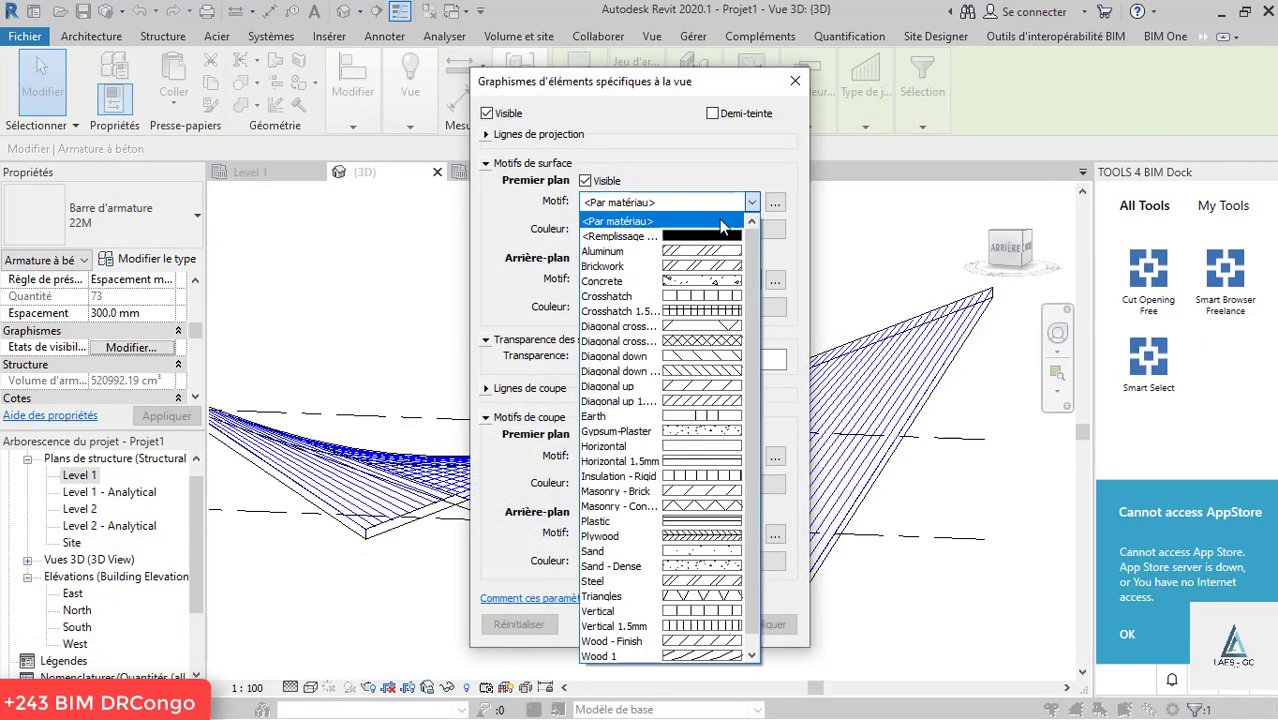
pyautogui.click(713, 237)
pyautogui.click(597, 229)
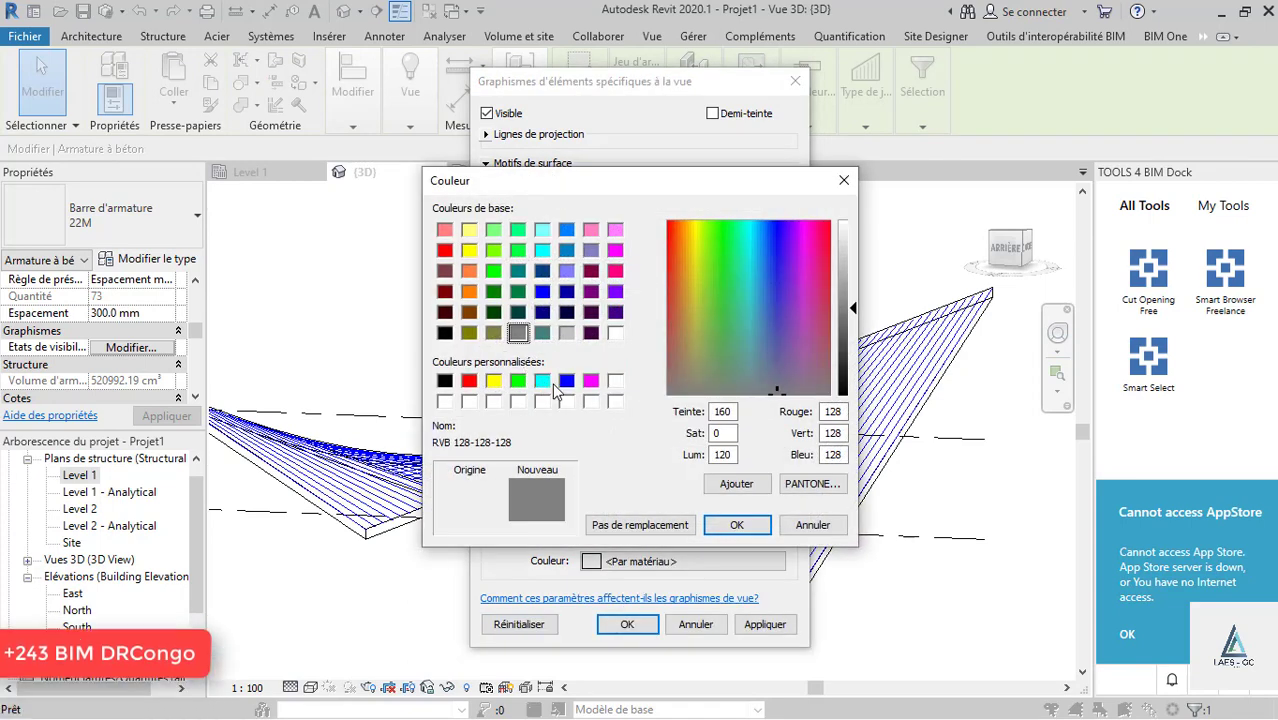
pyautogui.click(739, 526)
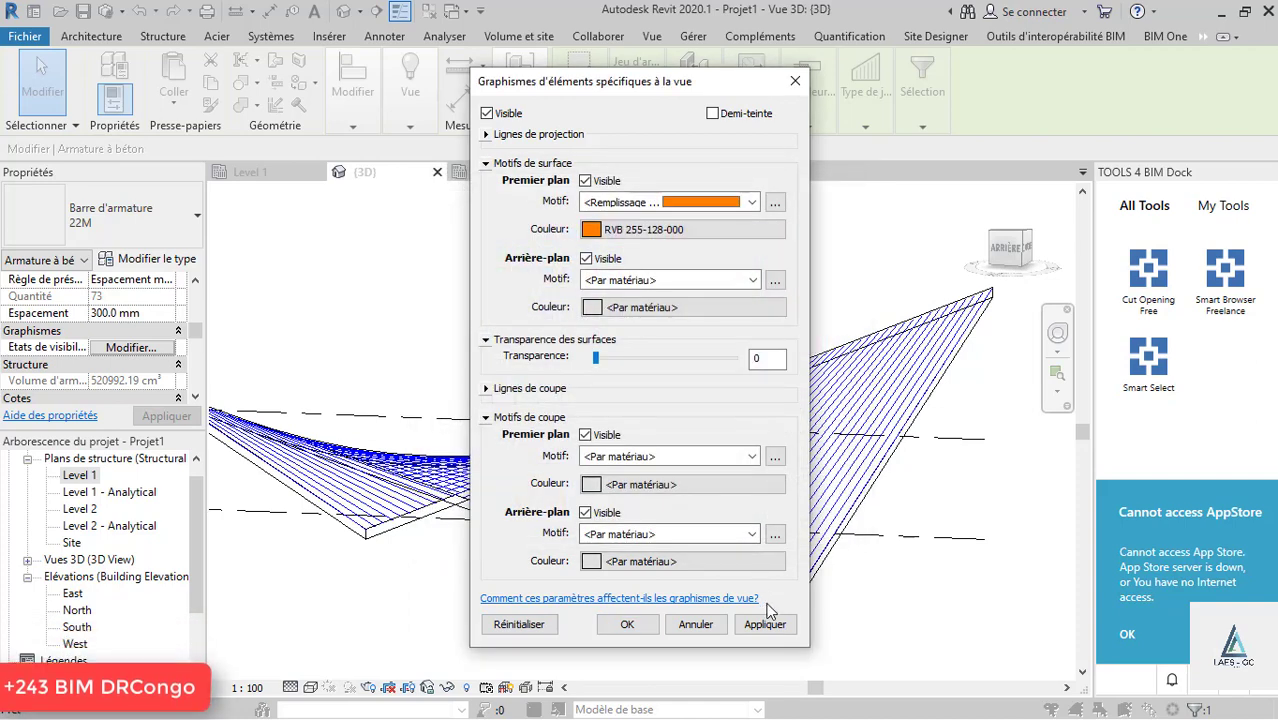
pyautogui.click(627, 624)
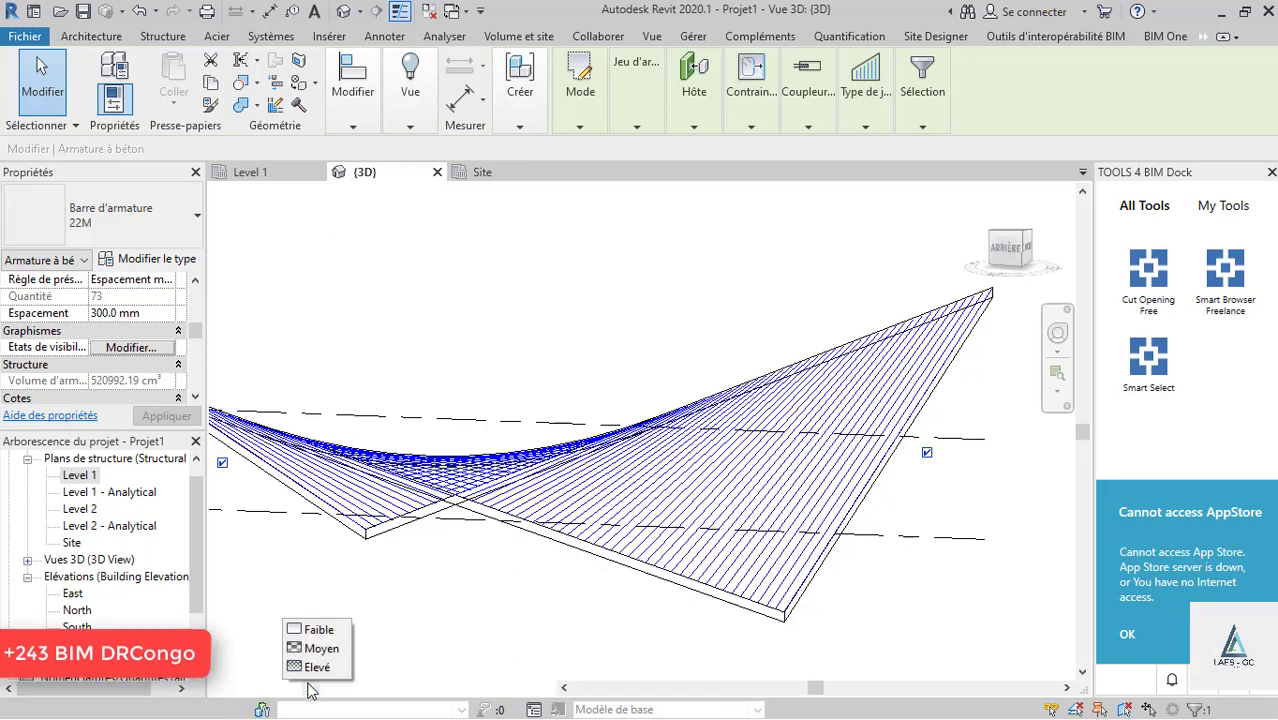
# - Set the 3D view's detail level to Elevé and deselect the rebar set
pyautogui.click(311, 687)
pyautogui.click(291, 689)
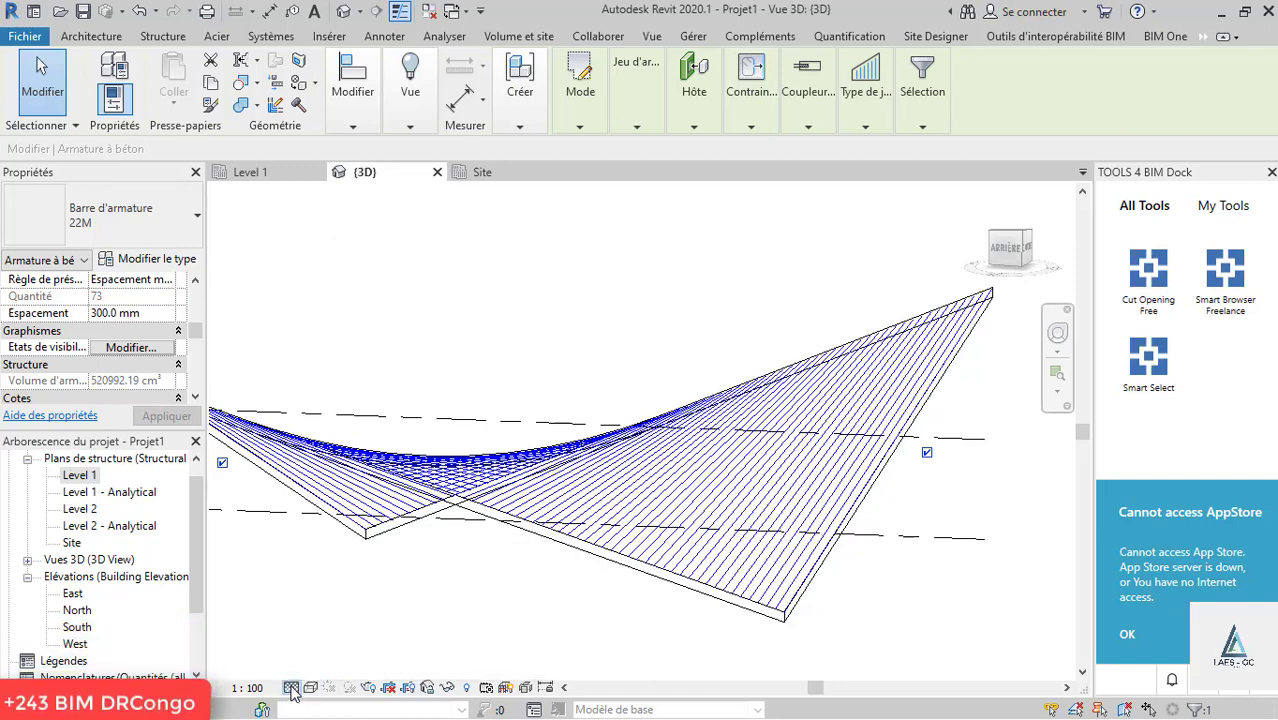
pyautogui.click(316, 666)
pyautogui.press('Escape')
pyautogui.scroll(-3, 541, 319)
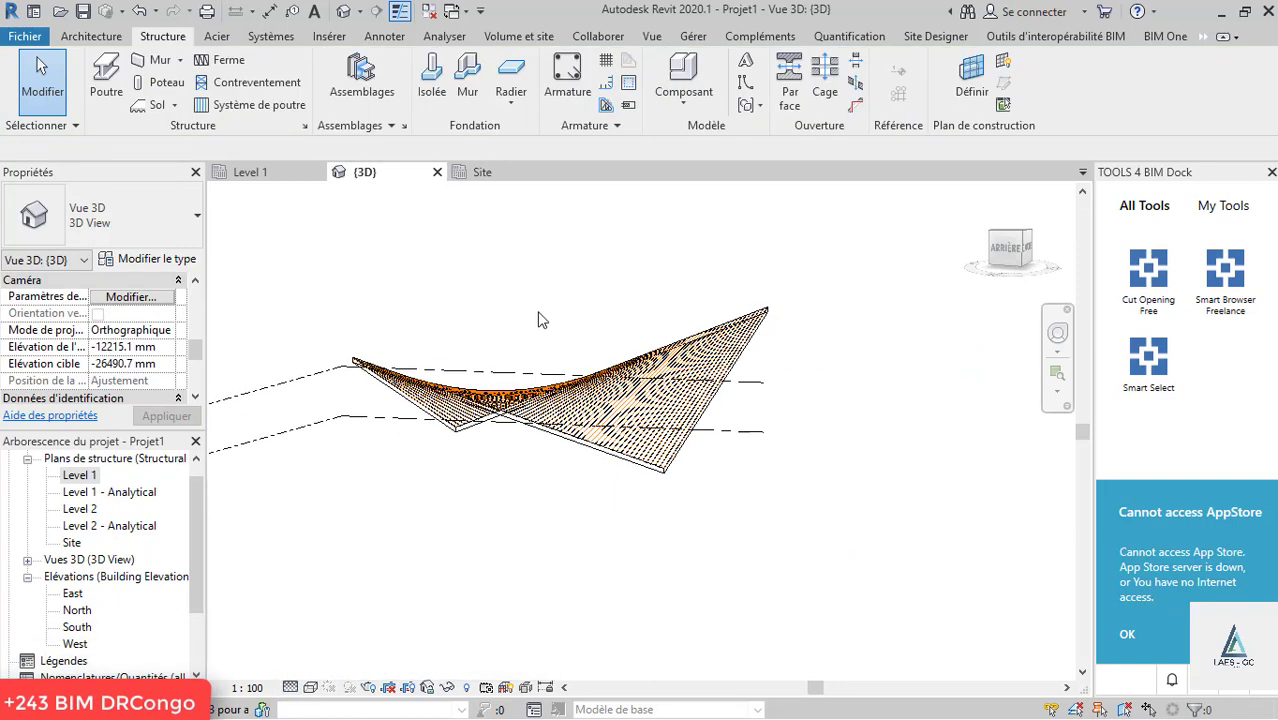
pyautogui.keyDown('shift'); pyautogui.moveTo(579, 372); pyautogui.dragTo(590, 340, button='middle'); pyautogui.keyUp('shift')
pyautogui.scroll(5, 710, 285)
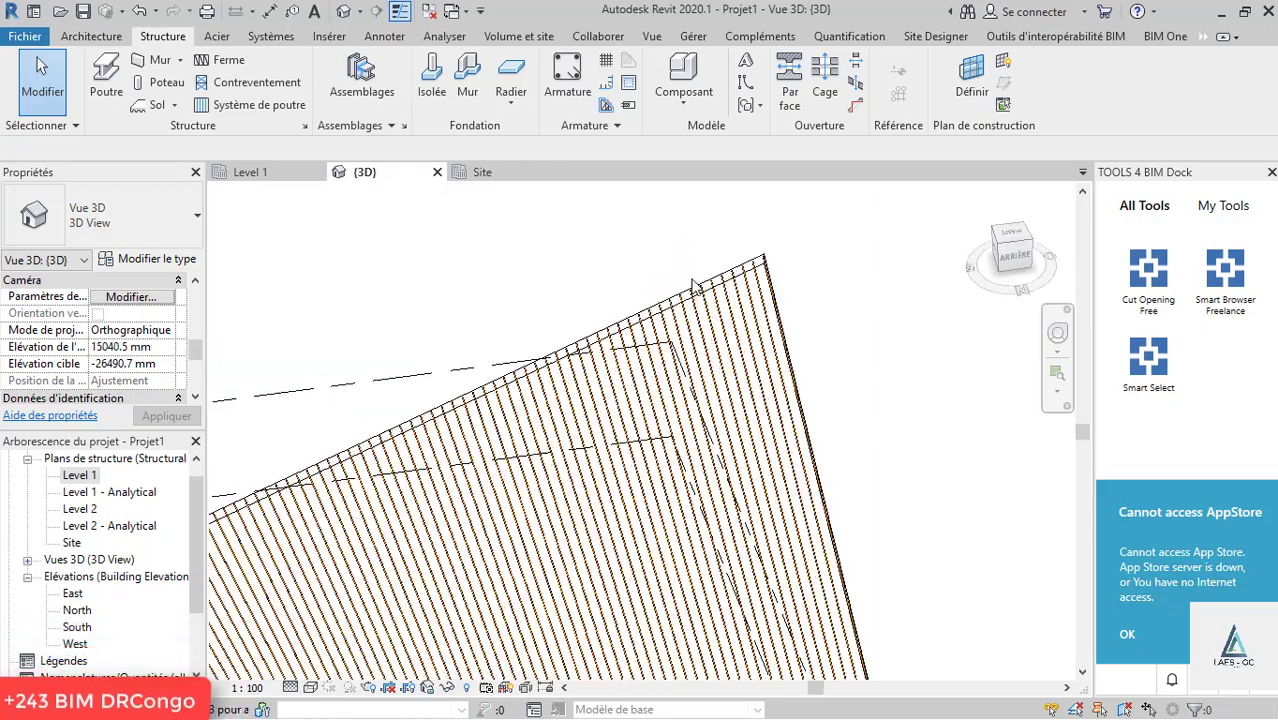
pyautogui.scroll(2, 700, 270)
pyautogui.scroll(-5, 580, 210)
pyautogui.keyDown('shift'); pyautogui.moveTo(580, 210); pyautogui.dragTo(589, 470, button='middle'); pyautogui.keyUp('shift')
pyautogui.scroll(6, 585, 485)
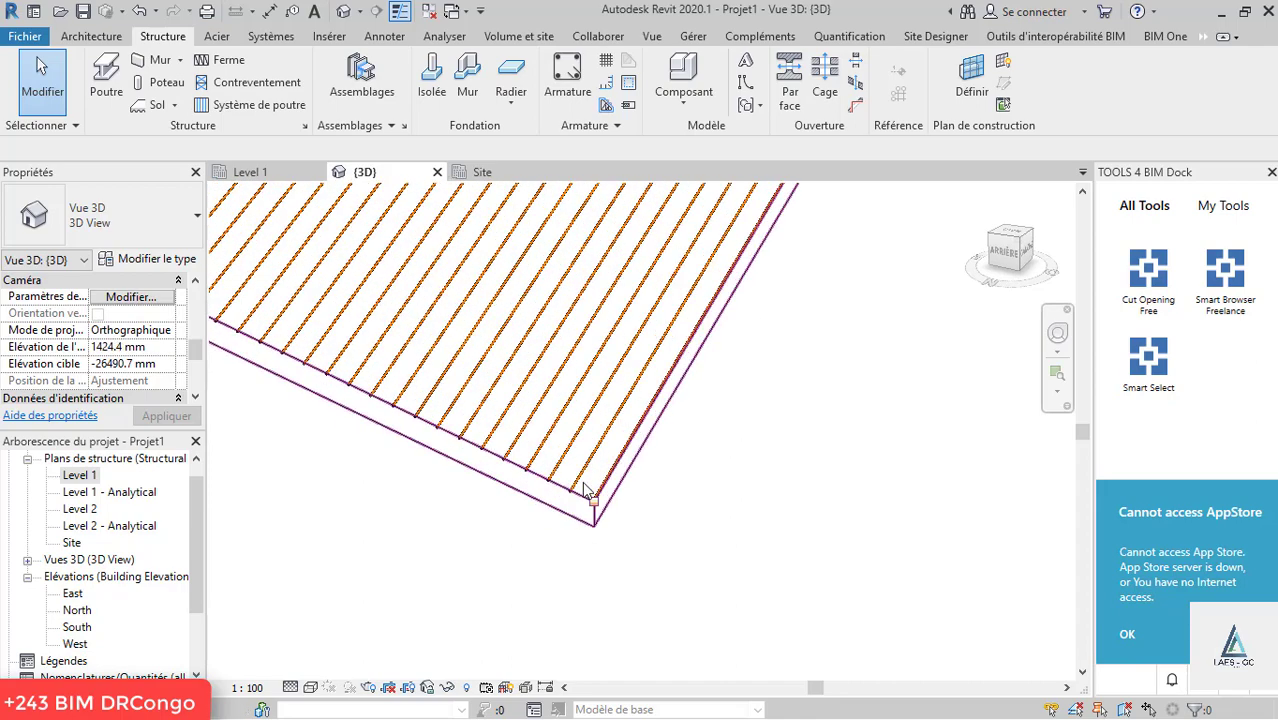
# - Switch the 3D view to the shaded visual style to inspect the bars along the floor's edges
pyautogui.click(310, 687)
pyautogui.click(345, 606)
pyautogui.scroll(2, 500, 430)
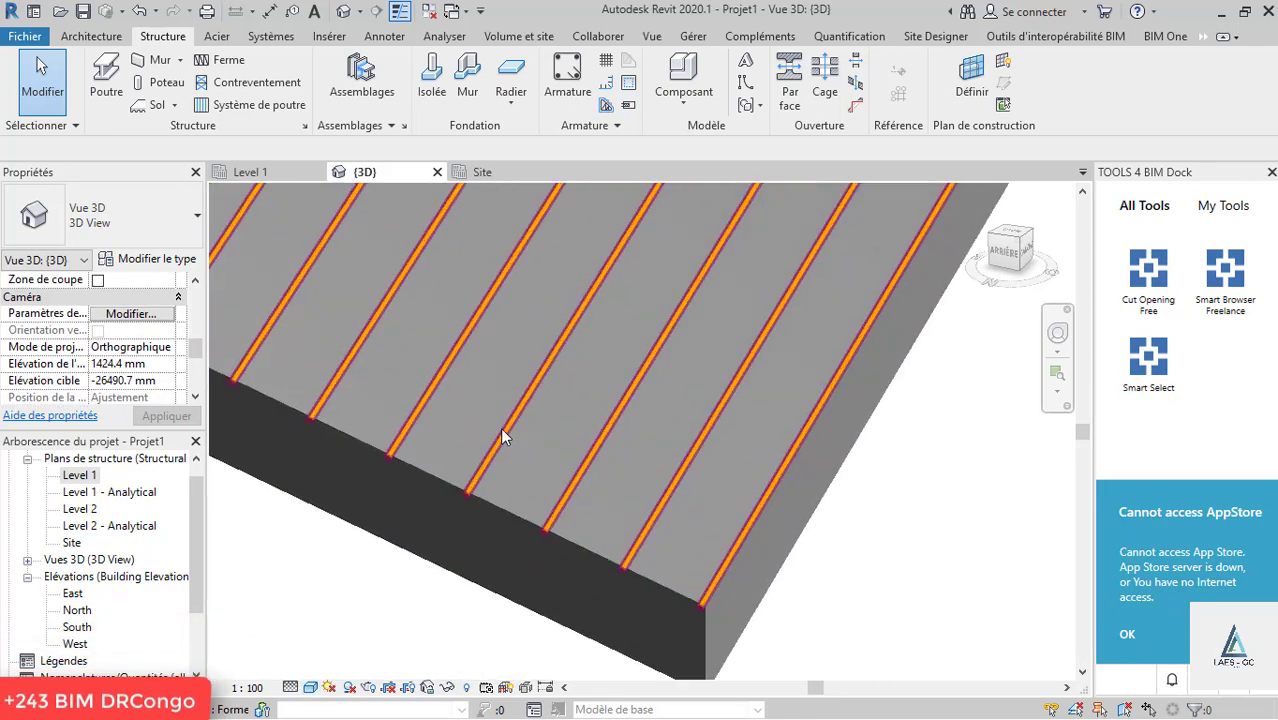
pyautogui.moveTo(500, 427); pyautogui.dragTo(573, 498, button='middle')
pyautogui.scroll(-5, 628, 557)
pyautogui.keyDown('shift'); pyautogui.moveTo(645, 568); pyautogui.dragTo(697, 475, button='middle'); pyautogui.keyUp('shift')
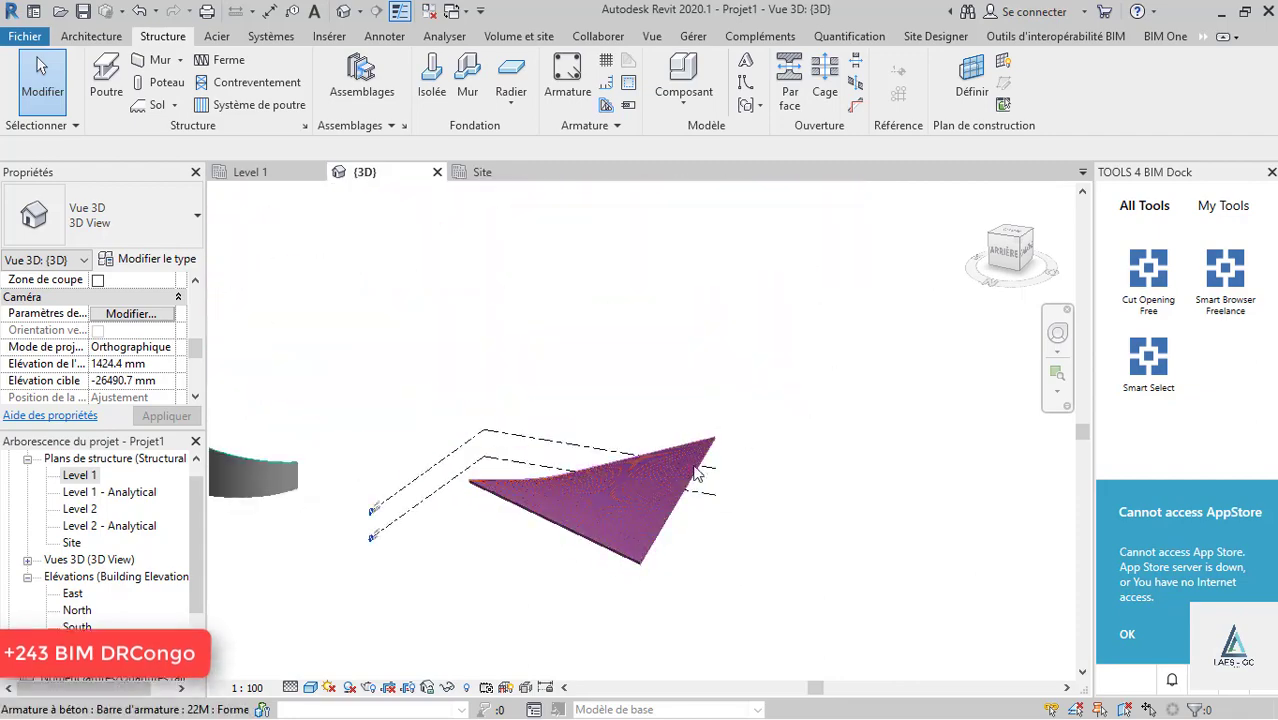
pyautogui.scroll(5, 693, 450)
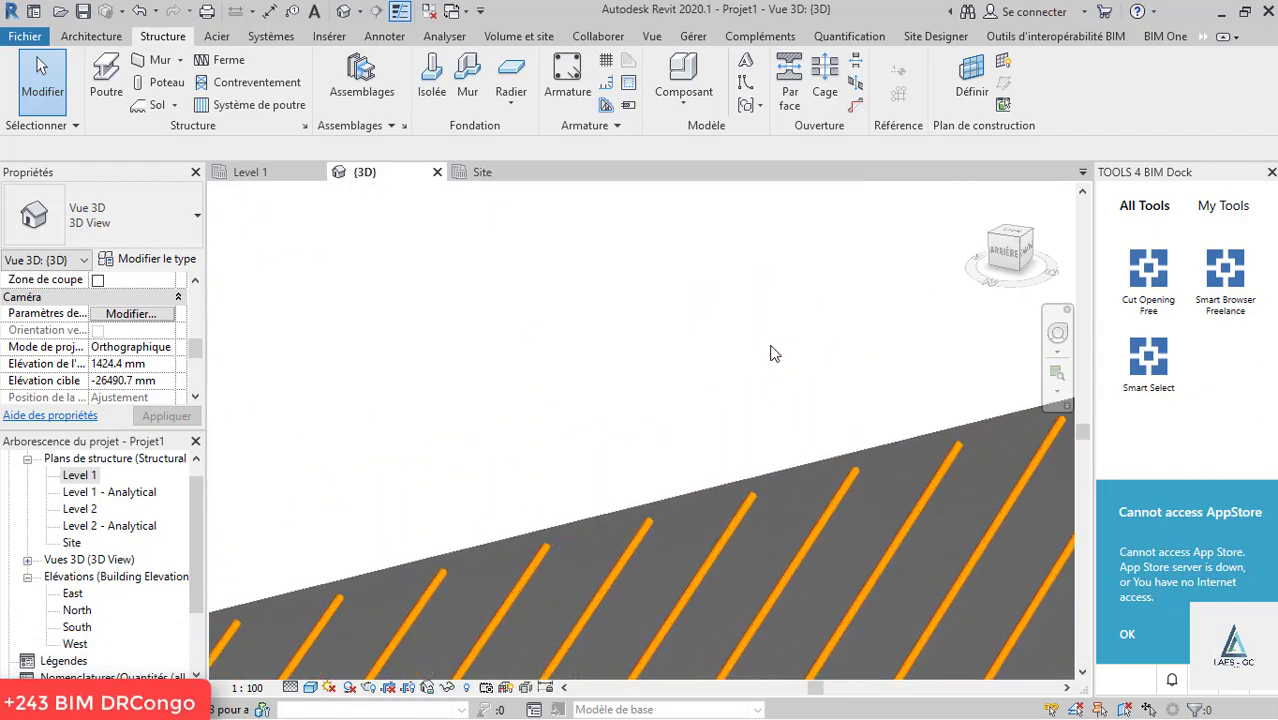
pyautogui.scroll(-3, 760, 350)
pyautogui.keyDown('shift'); pyautogui.moveTo(750, 348); pyautogui.dragTo(808, 336, button='middle'); pyautogui.keyUp('shift')
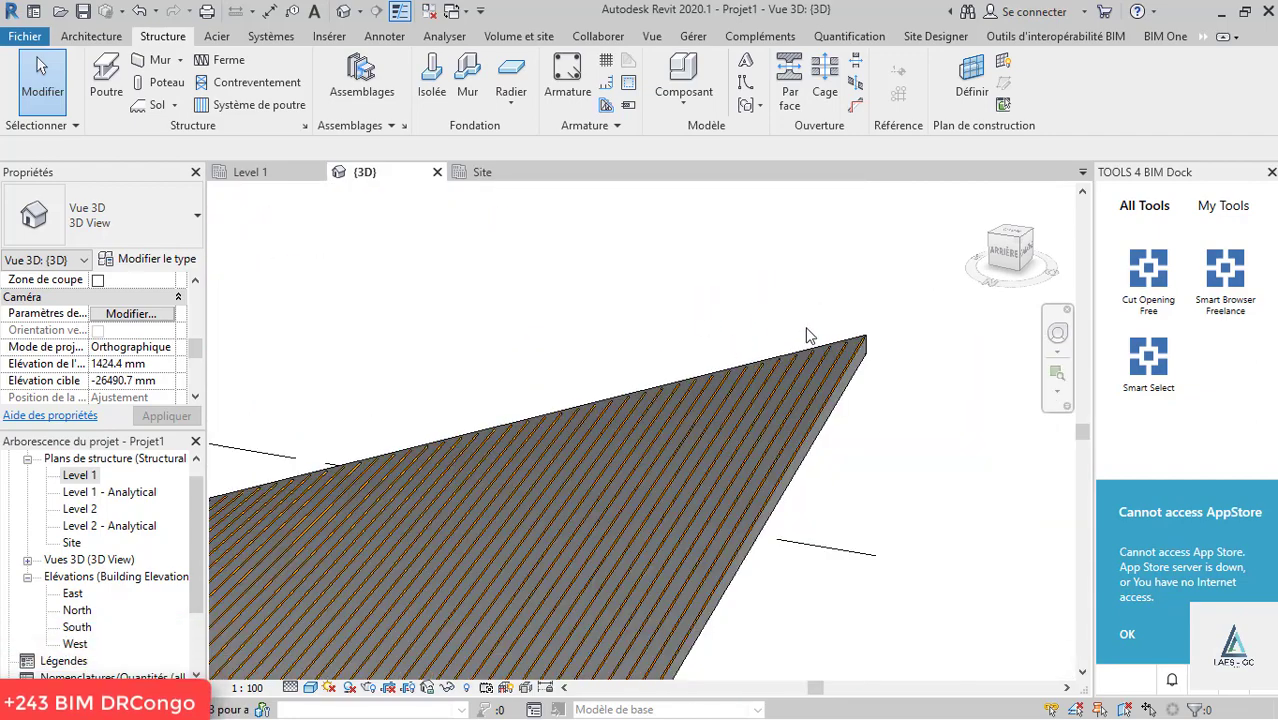
pyautogui.scroll(5, 845, 390)
# - Select the floor and set the structural layer thickness of its Generic 300mm type to 100 mm
pyautogui.click(850, 385)
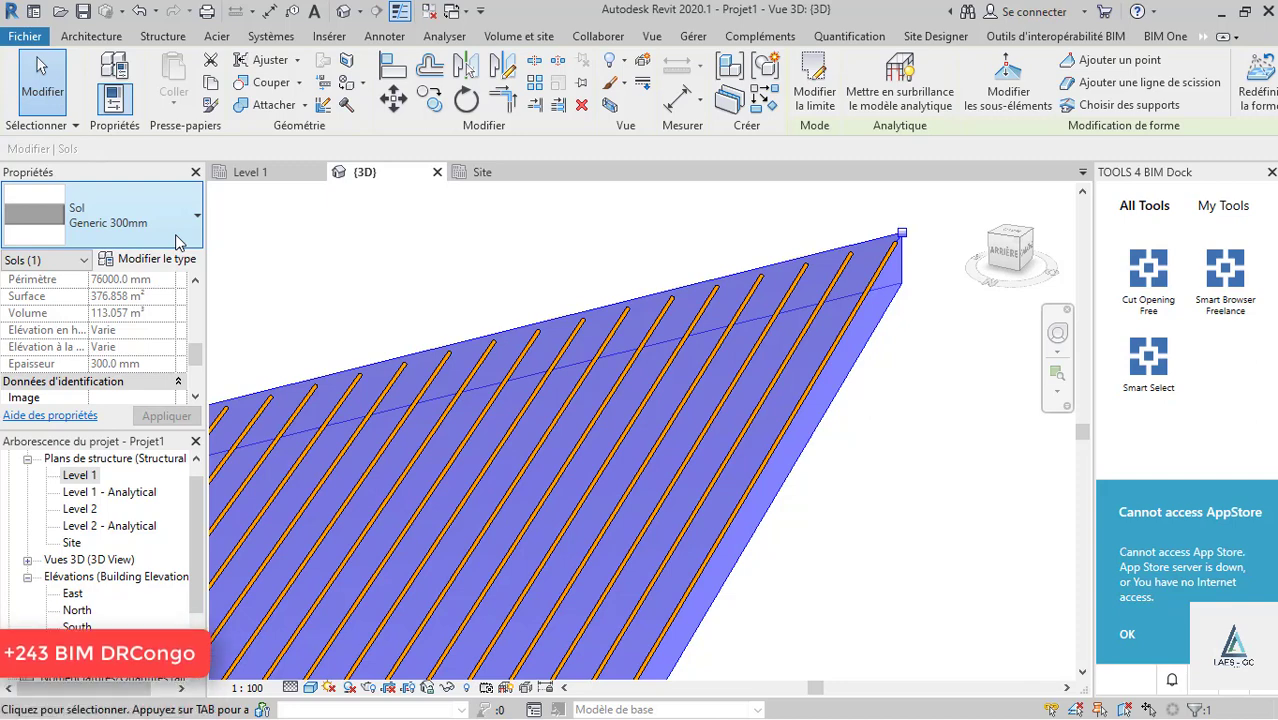
pyautogui.click(158, 239)
pyautogui.click(158, 239)
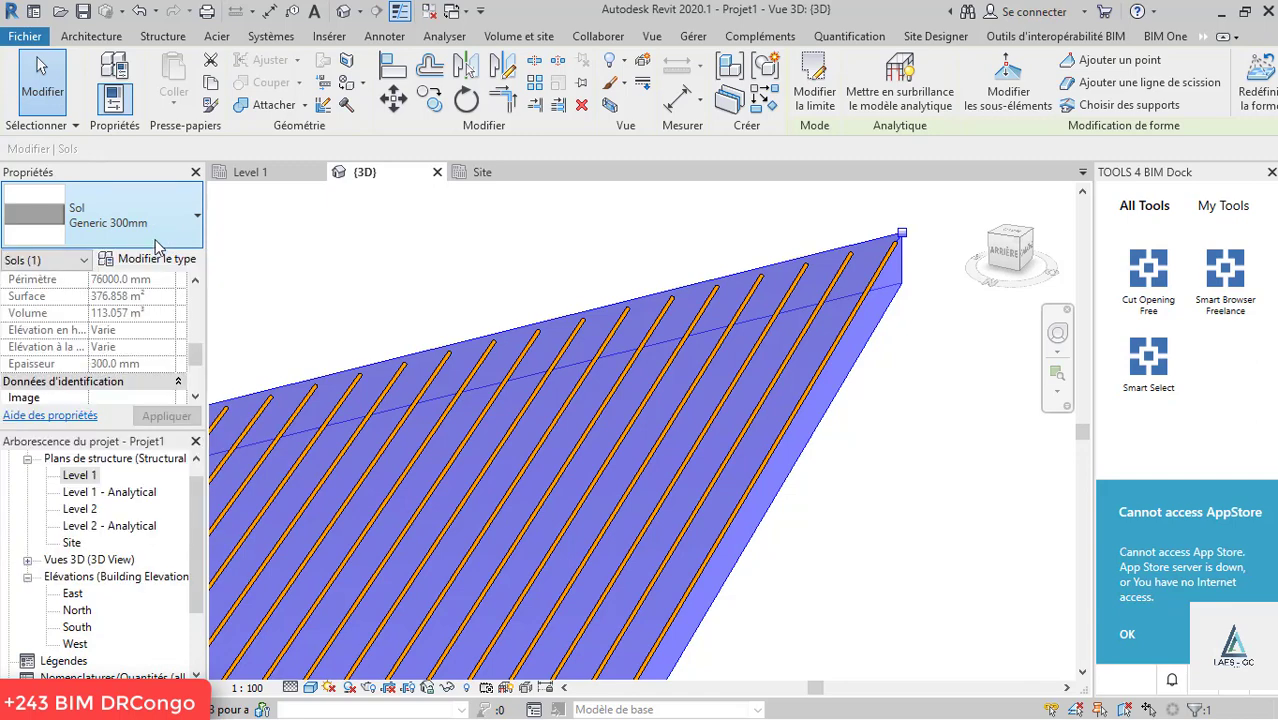
pyautogui.click(150, 259)
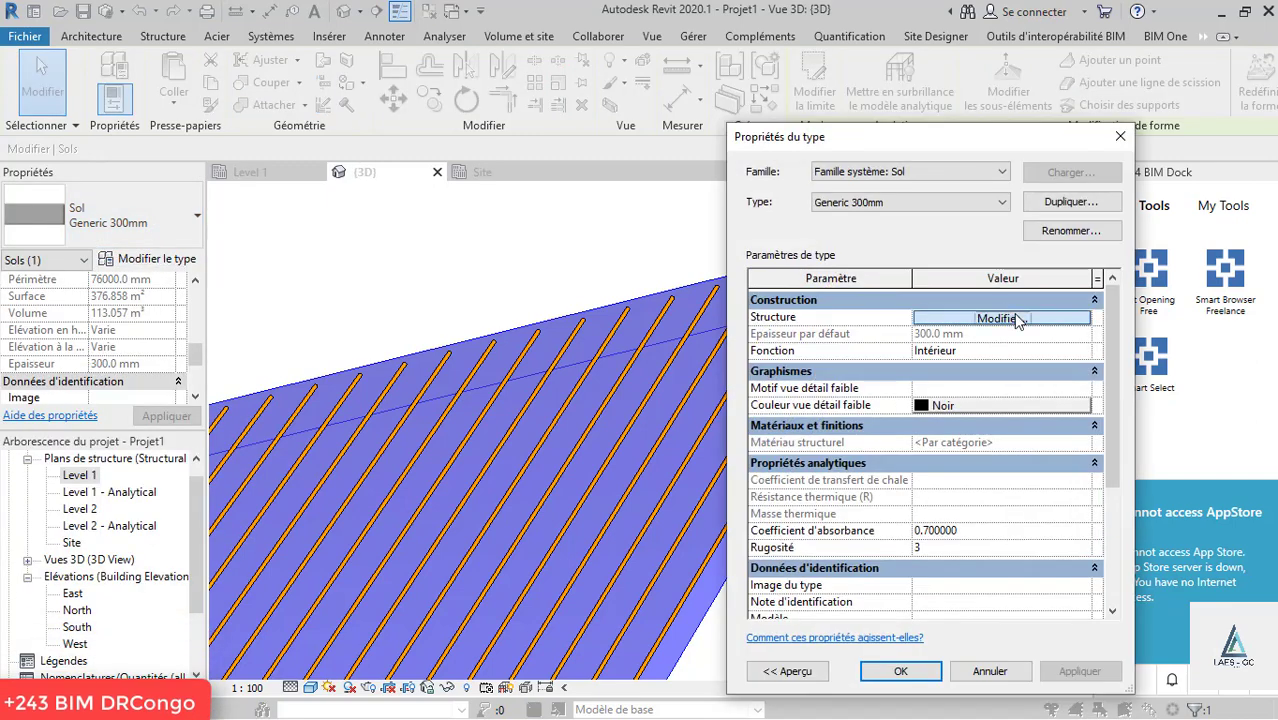
pyautogui.click(1000, 318)
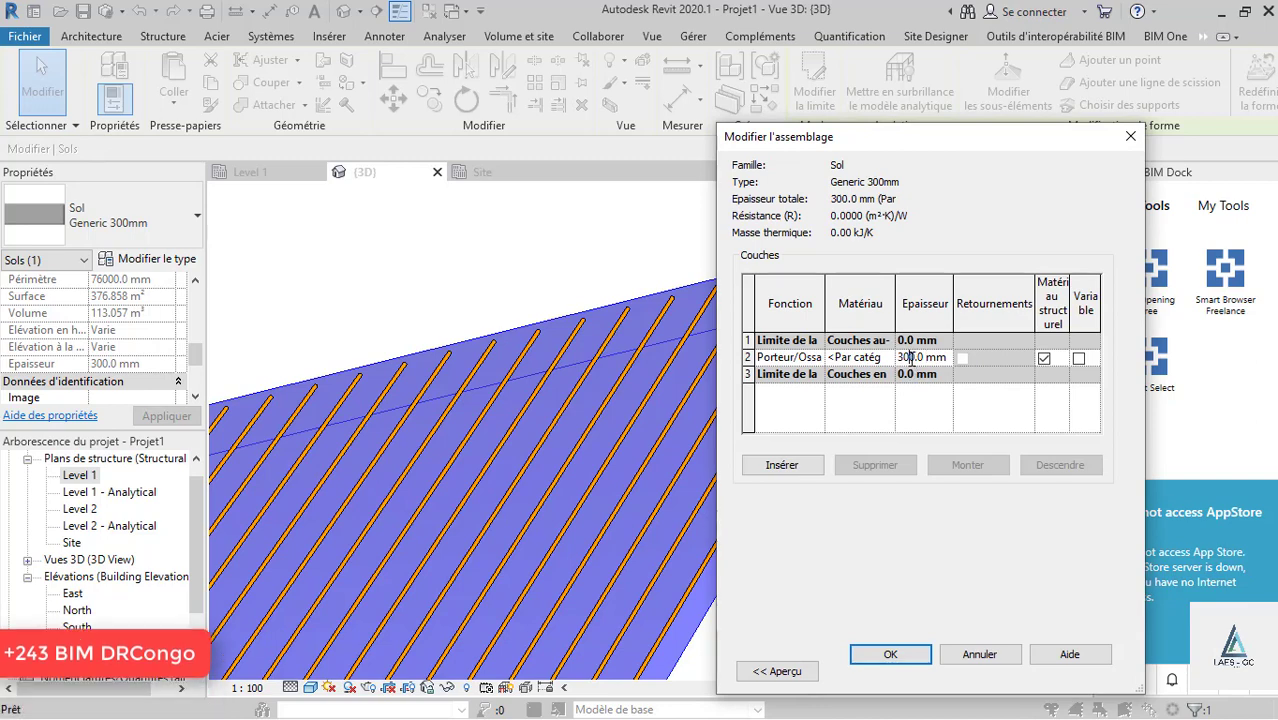
pyautogui.moveTo(914, 366); pyautogui.dragTo(886, 363)
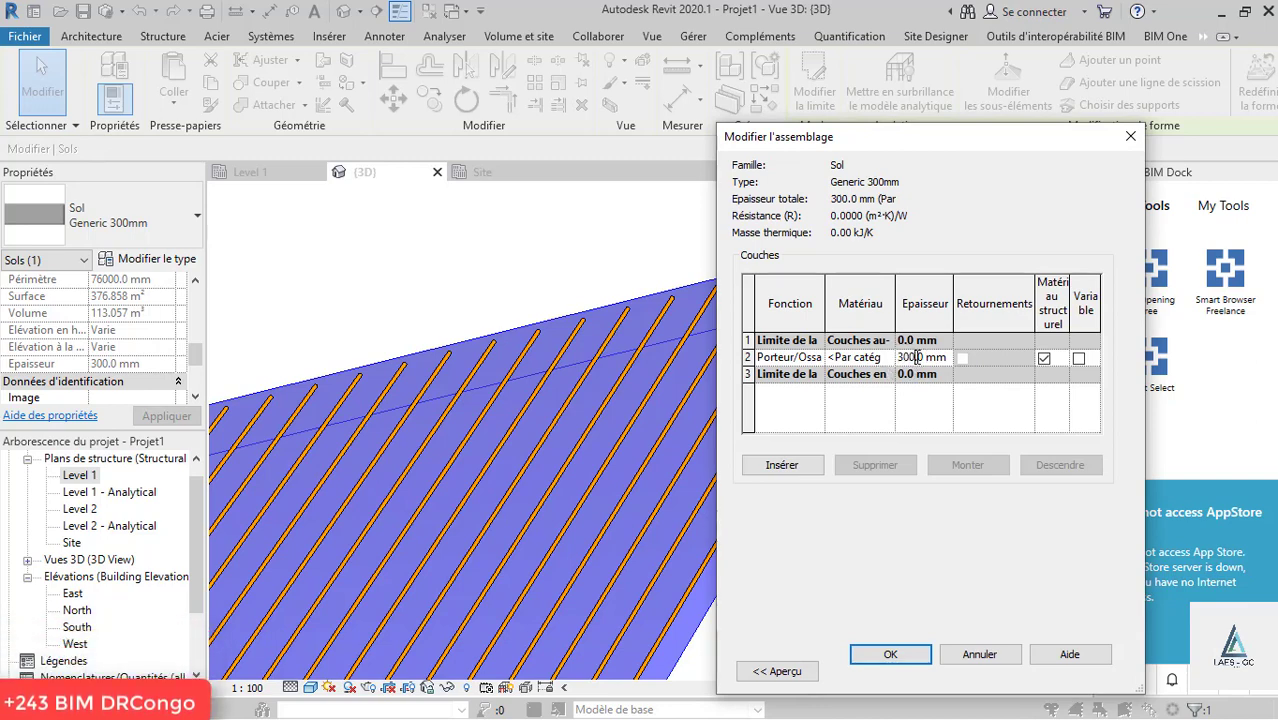
pyautogui.write('1')
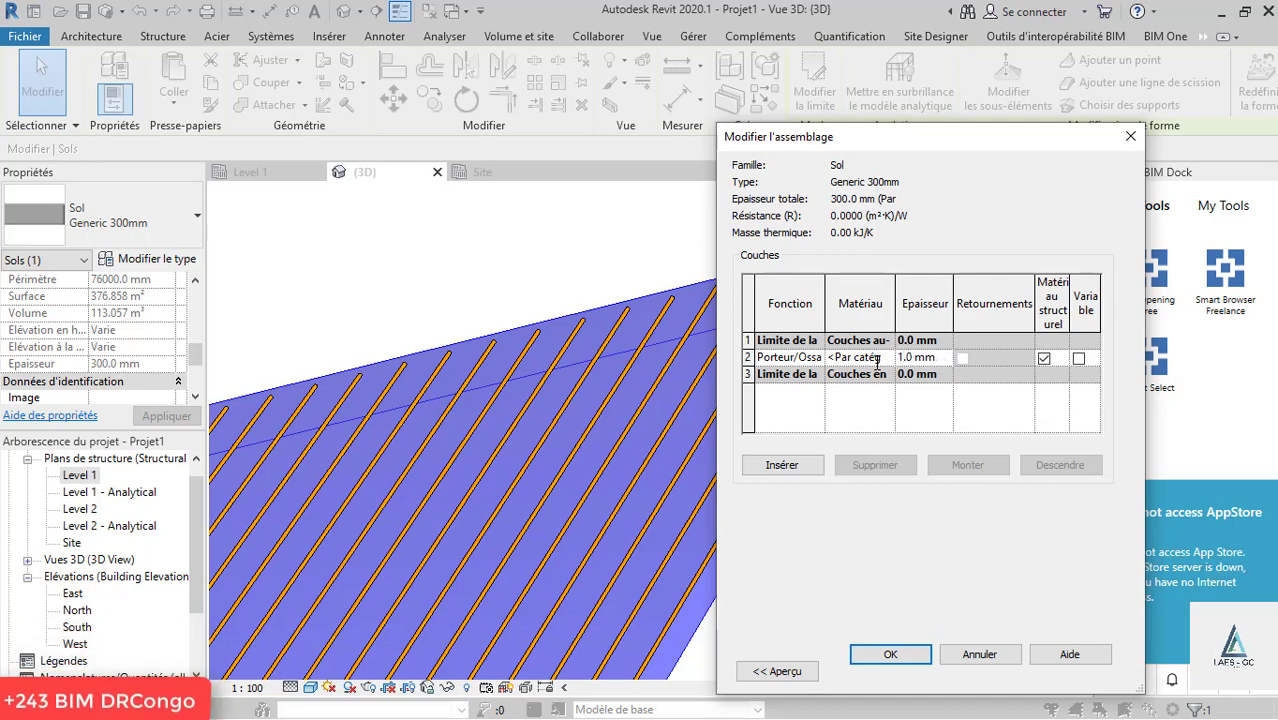
pyautogui.write('00')
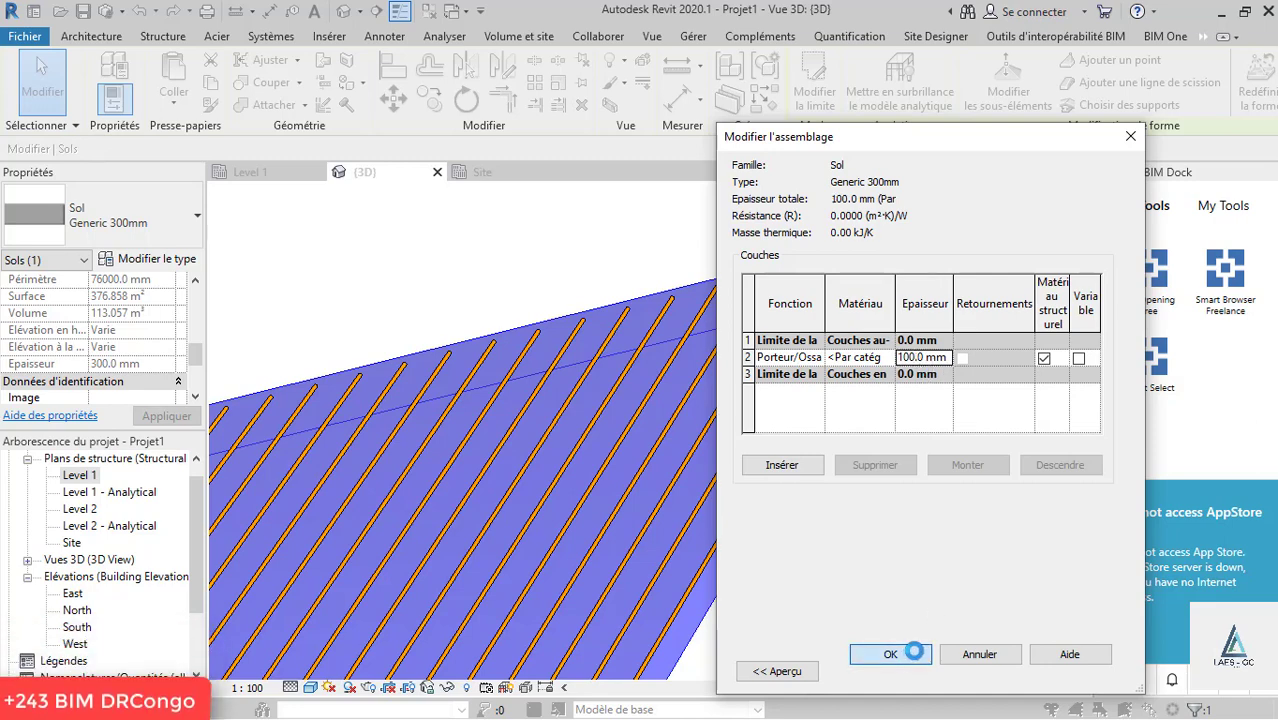
pyautogui.click(914, 651)
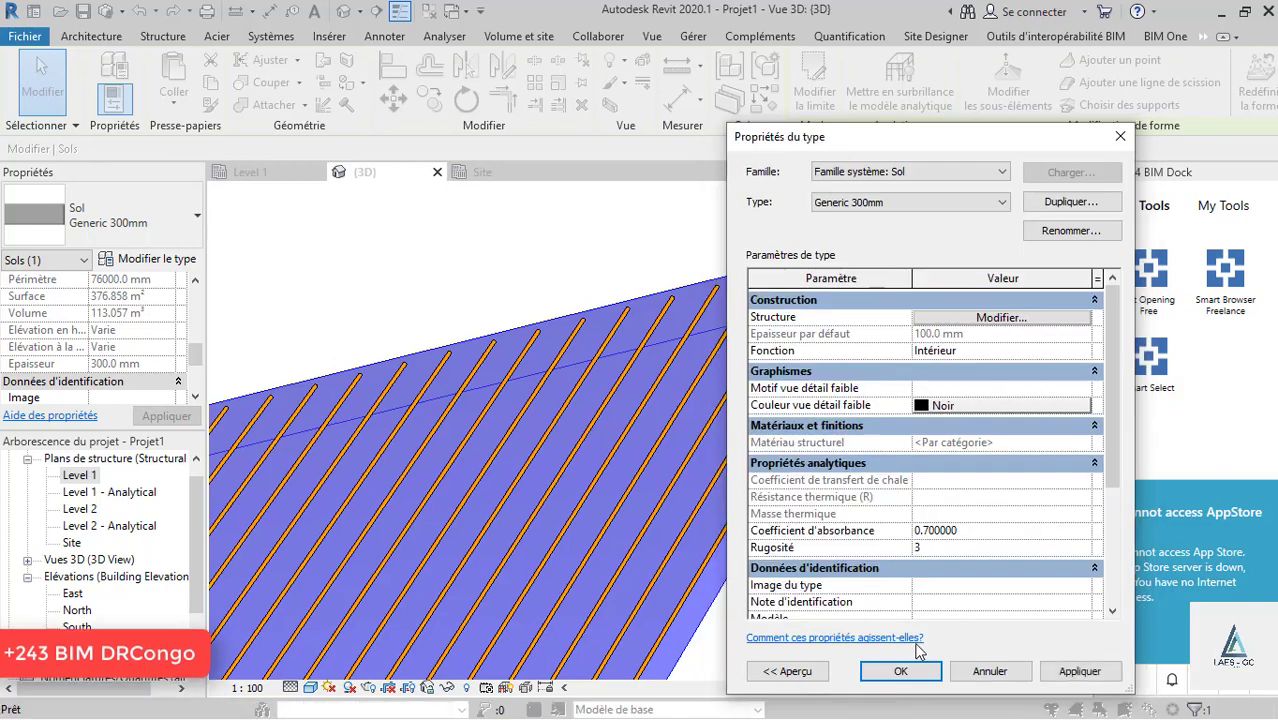
pyautogui.click(1076, 673)
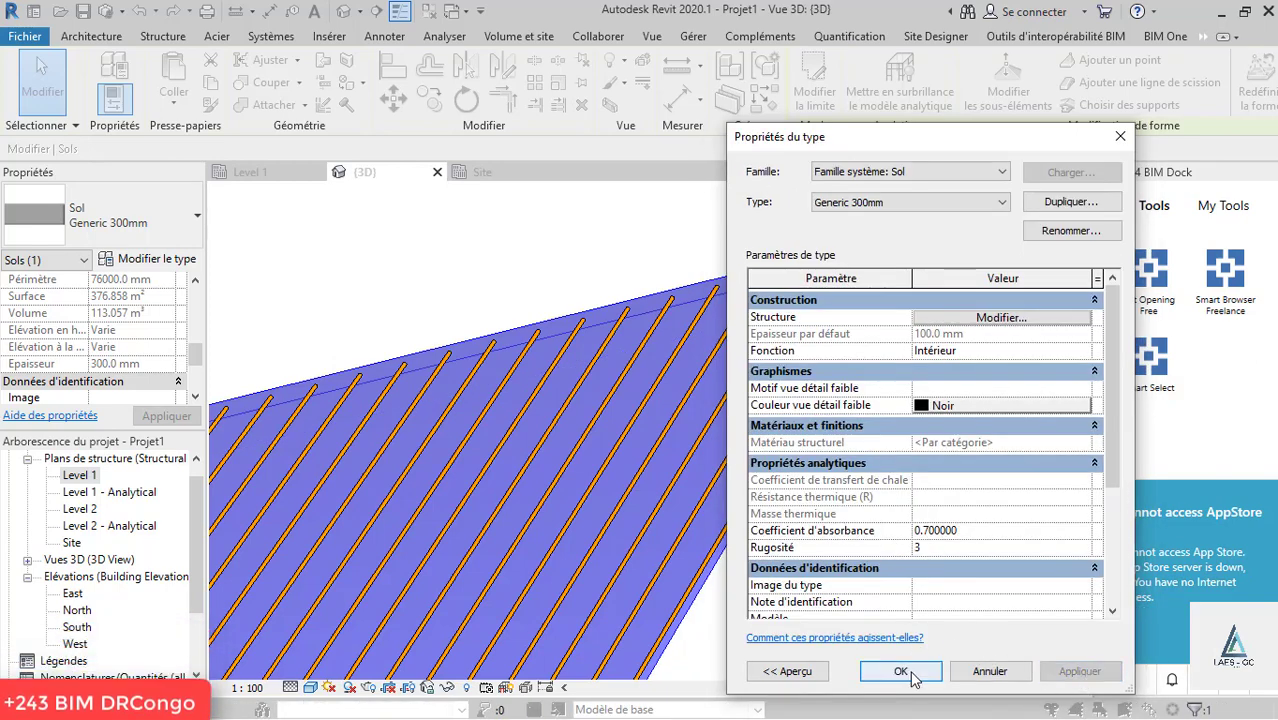
pyautogui.click(901, 671)
# - Examine how the rebar set sits along the edges and corners of the thinner floor
pyautogui.scroll(1, 900, 300)
pyautogui.scroll(-3, 900, 298)
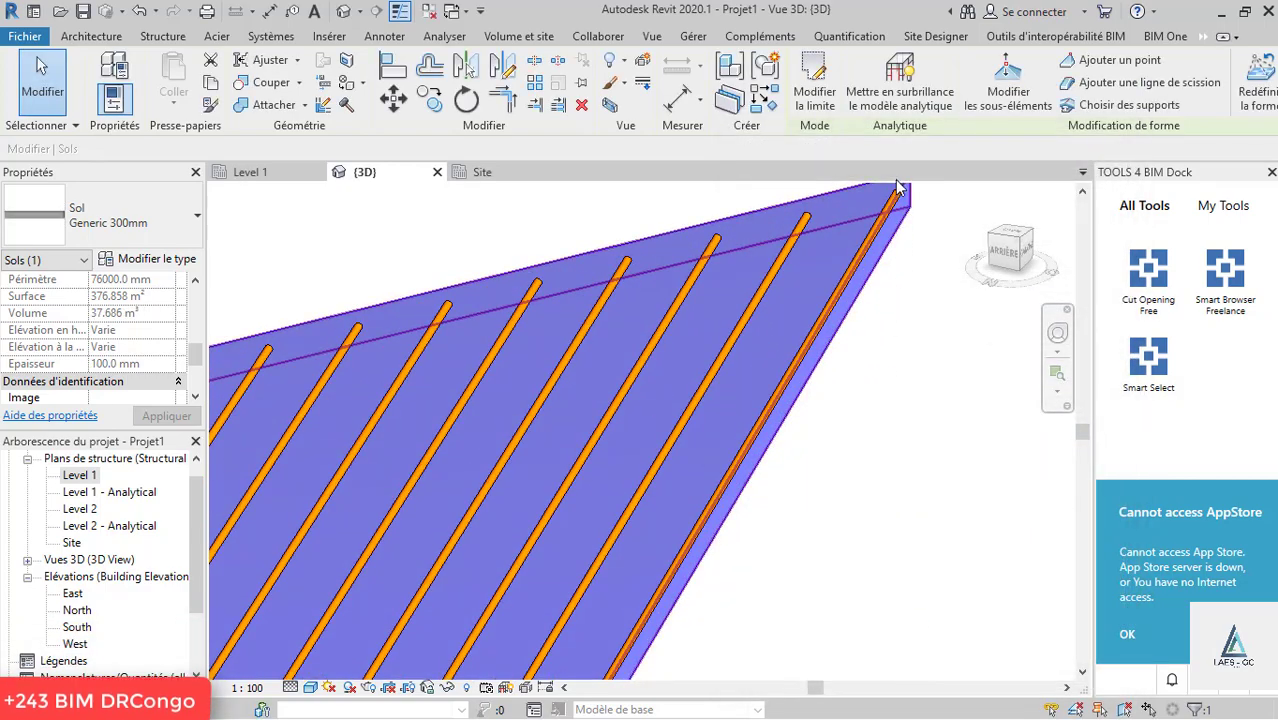
pyautogui.scroll(-3, 713, 543)
pyautogui.scroll(4, 700, 575)
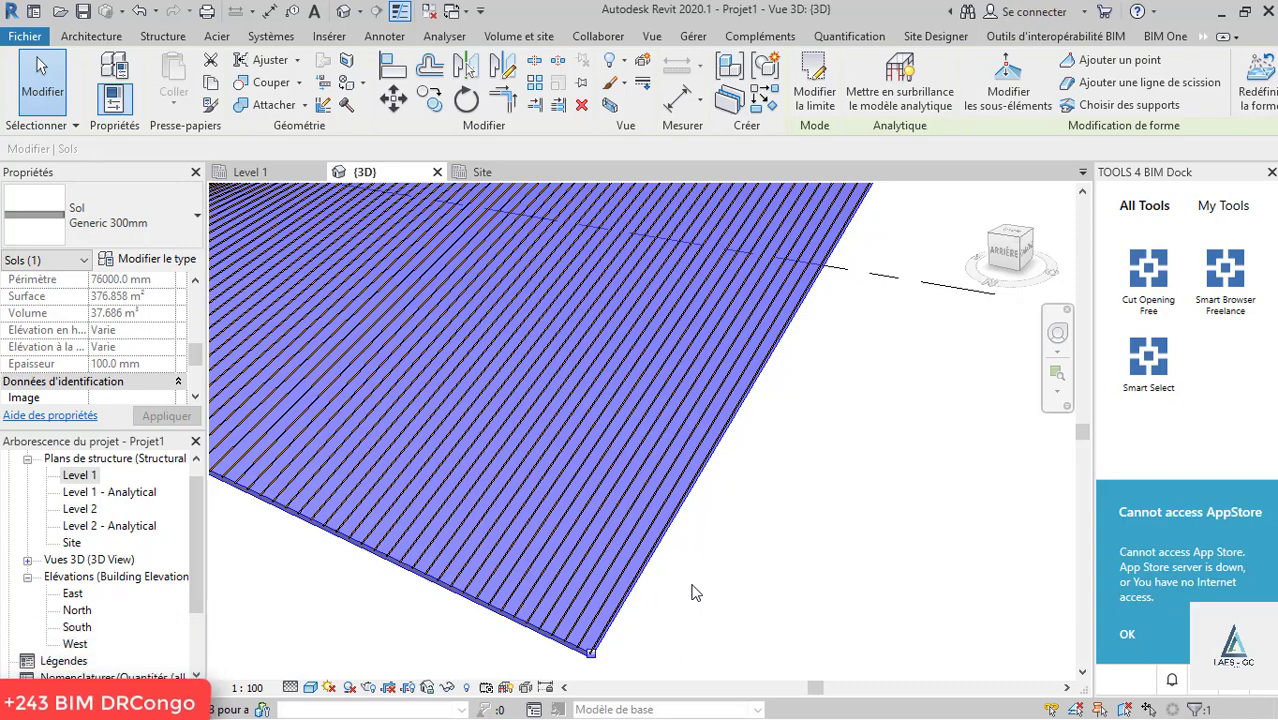
pyautogui.scroll(5, 785, 320)
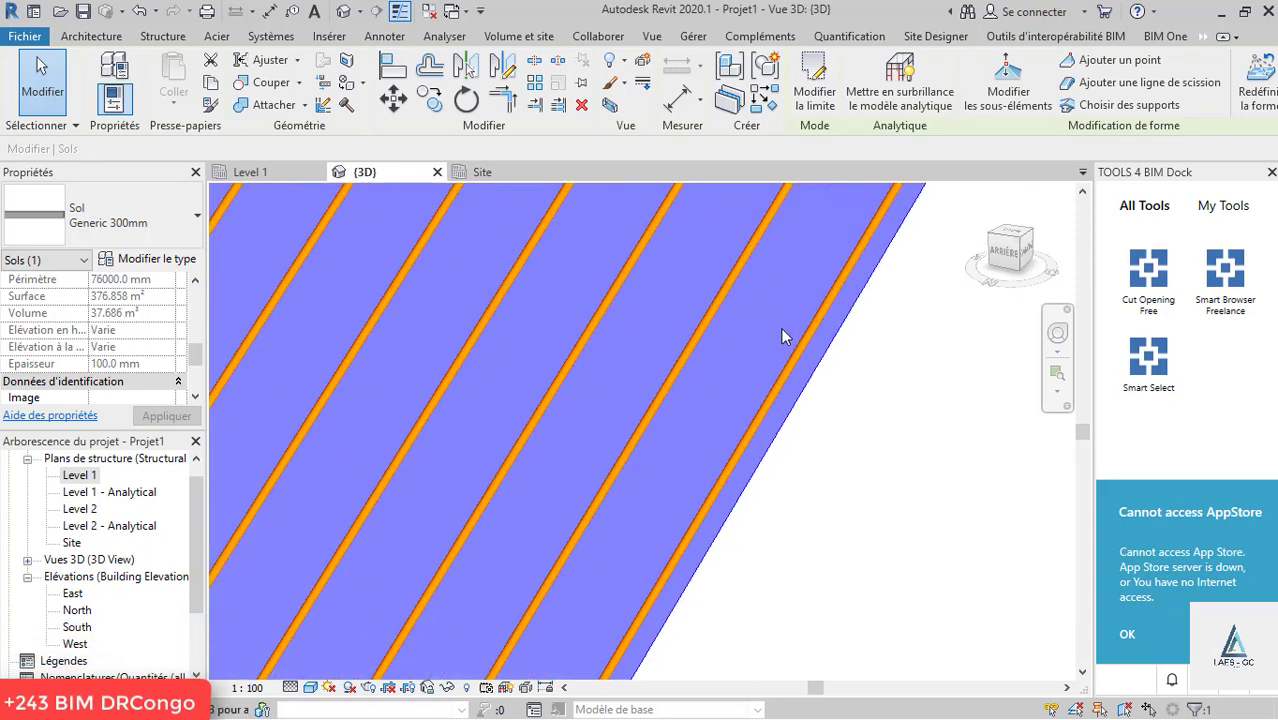
pyautogui.scroll(-5, 778, 455)
pyautogui.keyDown('shift'); pyautogui.moveTo(776, 451); pyautogui.dragTo(684, 410, button='middle'); pyautogui.keyUp('shift')
pyautogui.scroll(5, 818, 524)
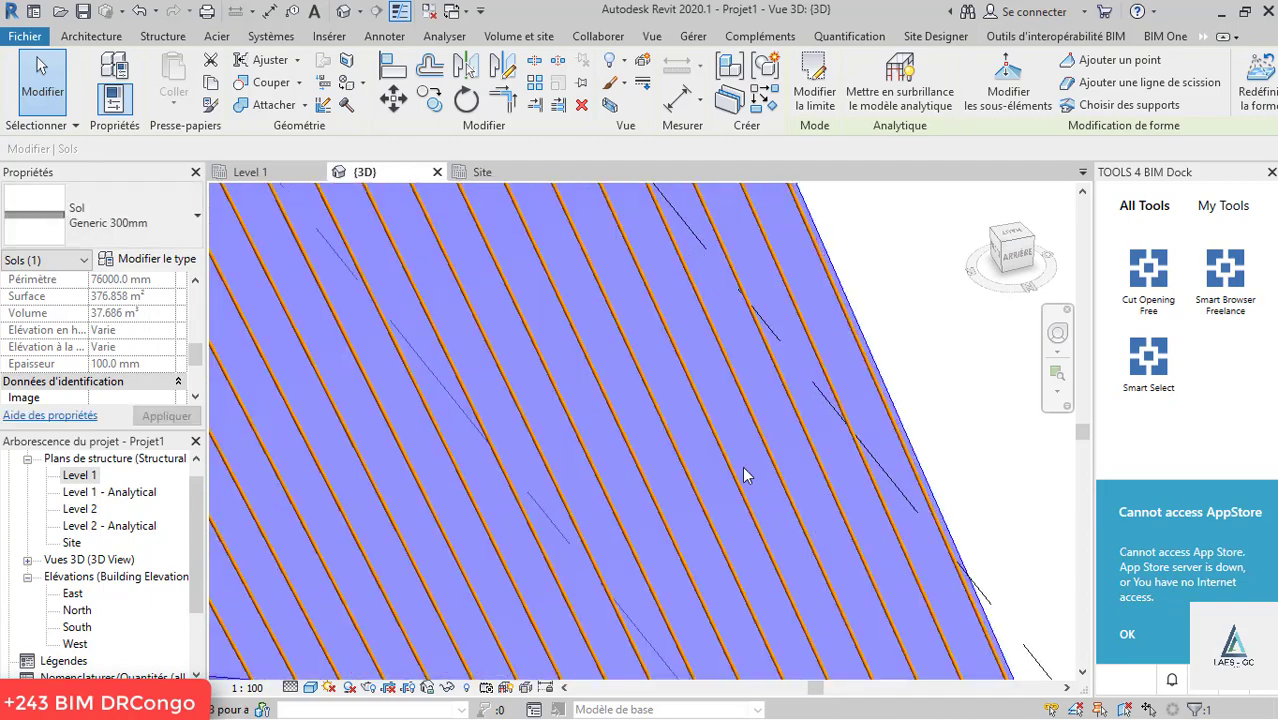
# - Examine the bar ends along the thinner floor's near edge and low corner, with the floor deselected
pyautogui.scroll(-5, 931, 290)
pyautogui.keyDown('shift'); pyautogui.moveTo(931, 290); pyautogui.dragTo(468, 315, button='middle'); pyautogui.keyUp('shift')
pyautogui.scroll(8, 468, 315)
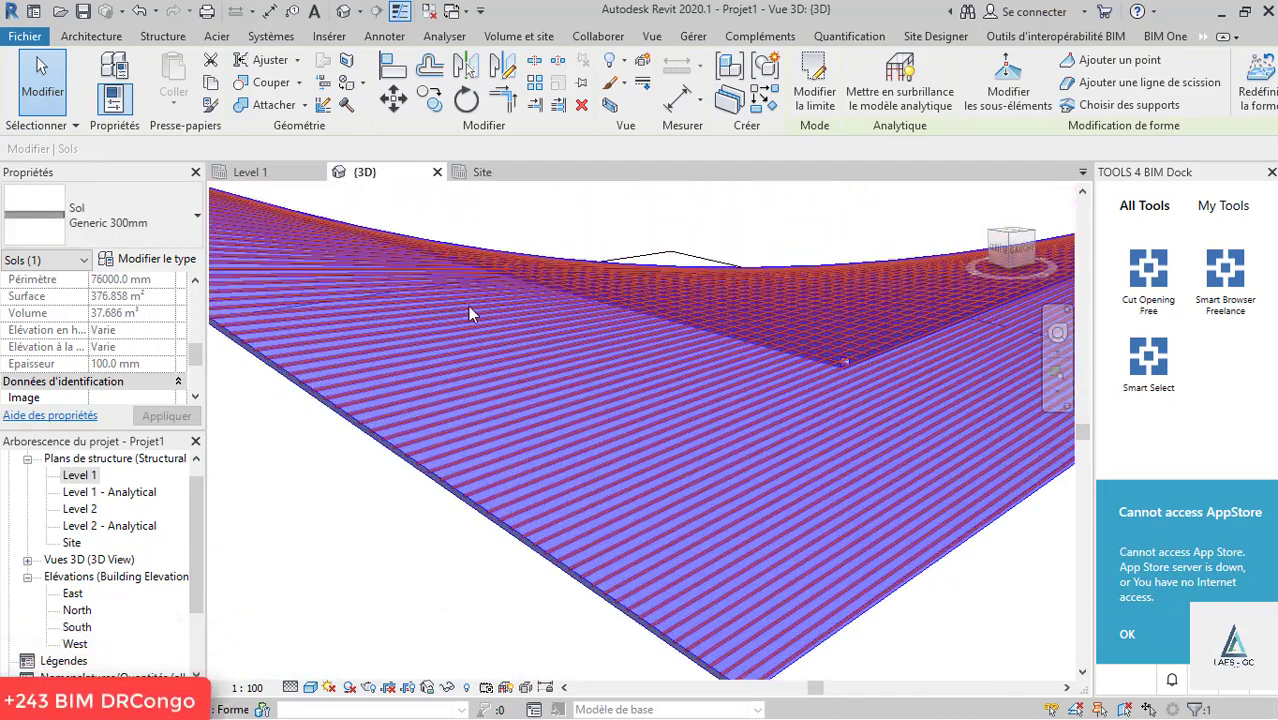
pyautogui.scroll(4, 666, 622)
pyautogui.scroll(-4, 575, 467)
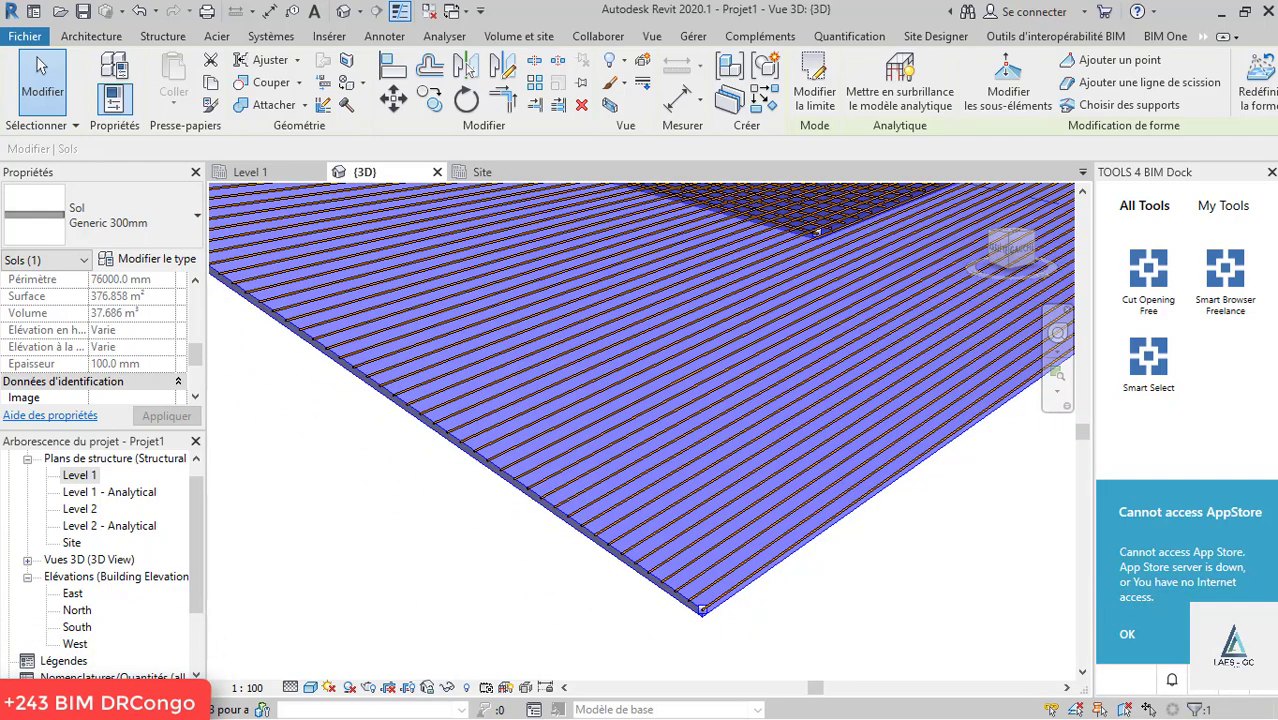
pyautogui.click(510, 560)
pyautogui.scroll(5, 602, 522)
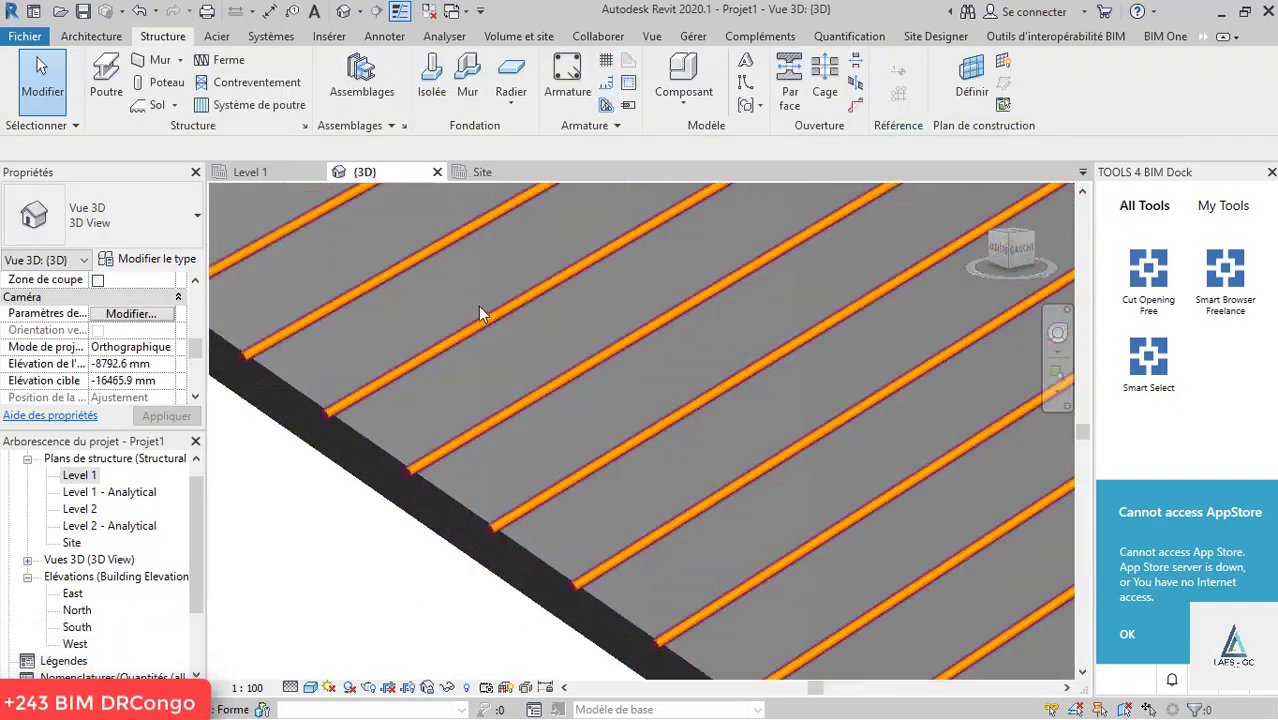
# - Set the 3D view's detail level to Moyen and its visual style to wireframe
pyautogui.click(290, 688)
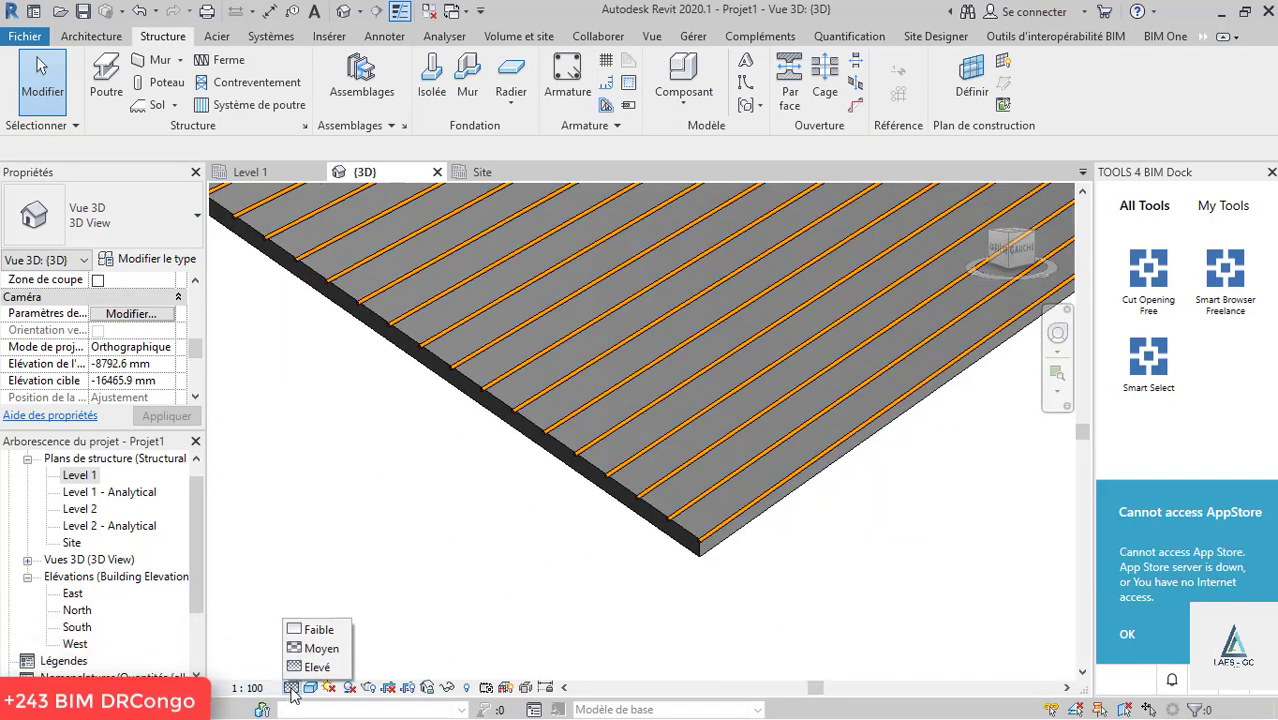
pyautogui.click(317, 656)
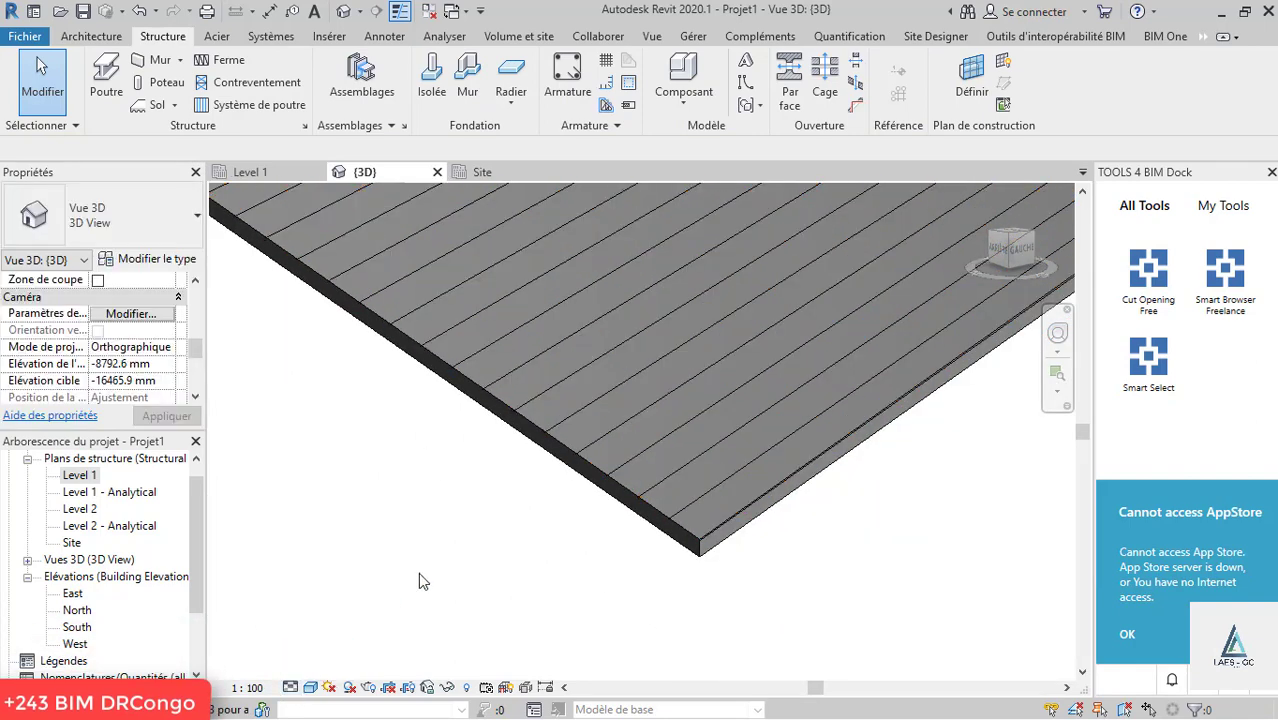
pyautogui.click(310, 688)
pyautogui.click(360, 573)
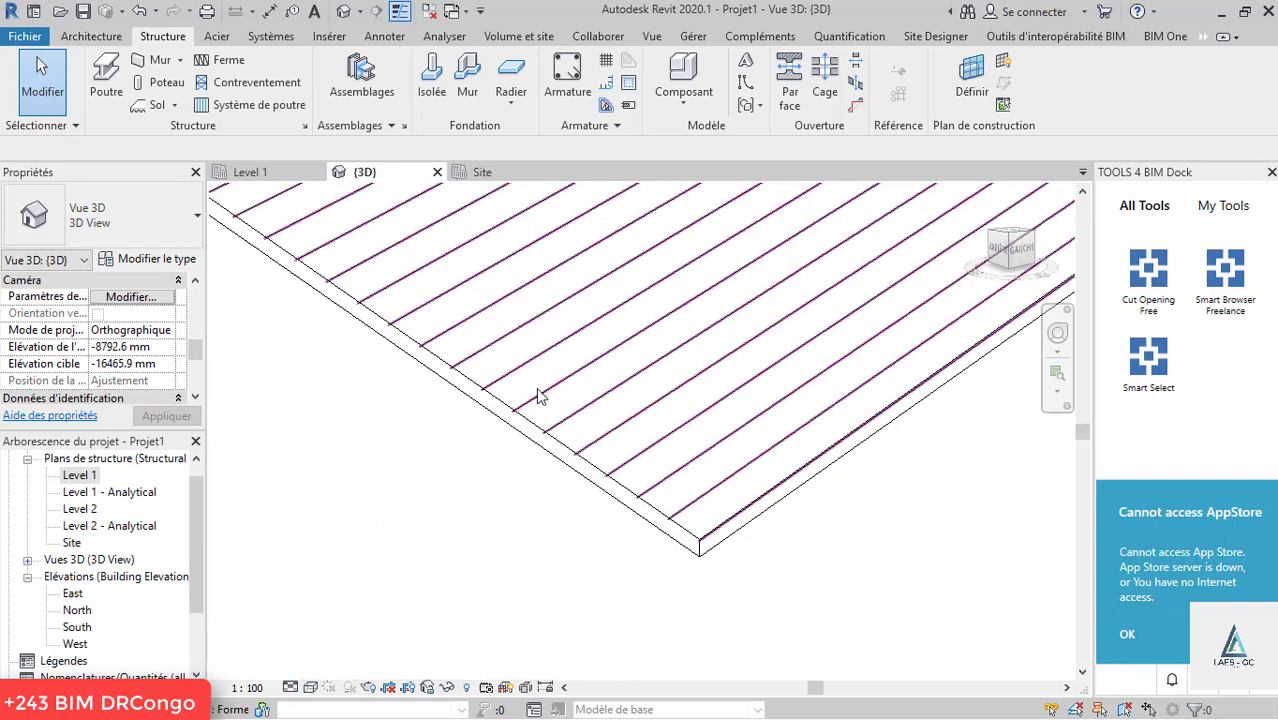
pyautogui.scroll(4, 536, 393)
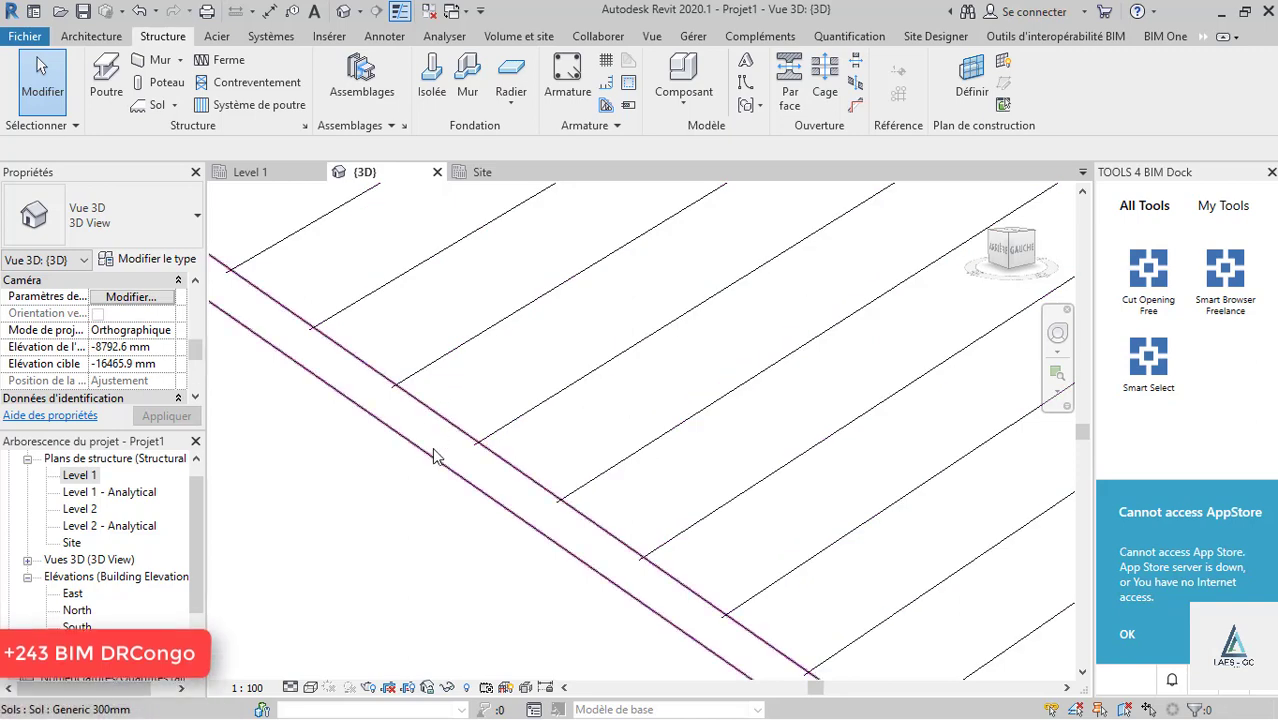
pyautogui.scroll(-5, 434, 456)
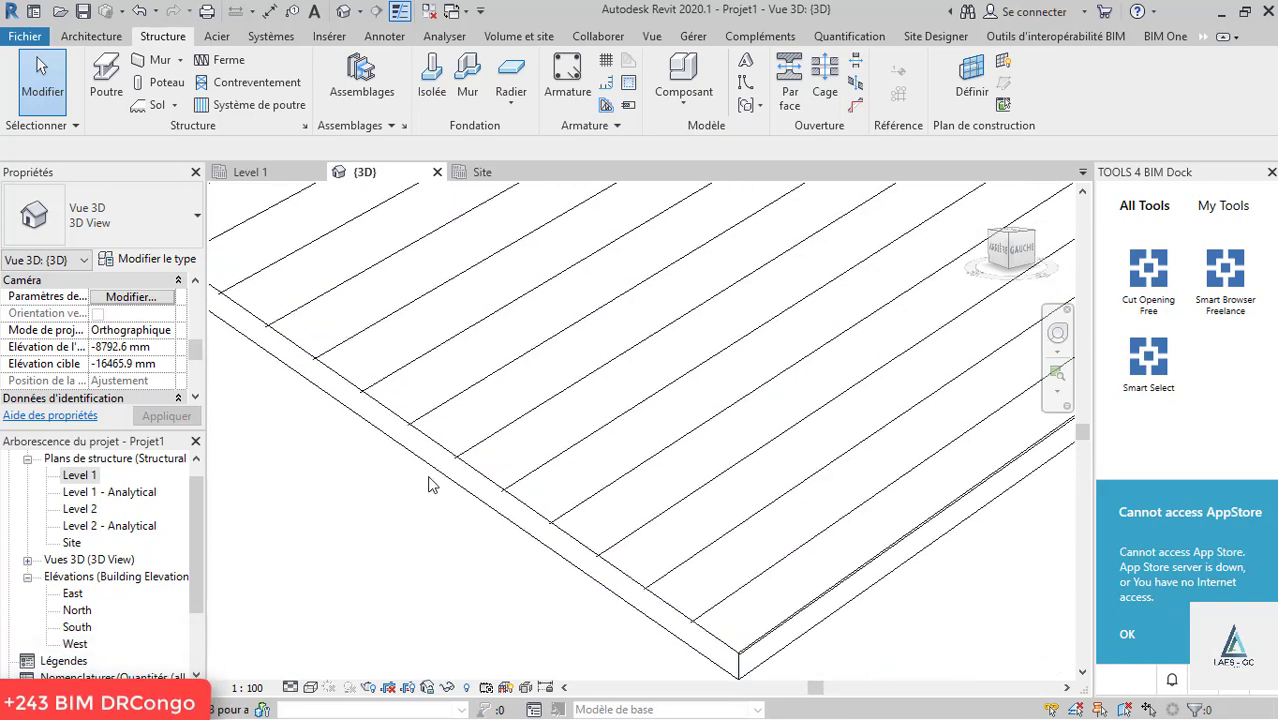
# - Begin a free-form 10M rebar with the Alignée distribution type and pick the floor's face as host surface
pyautogui.click(569, 88)
pyautogui.click(818, 115)
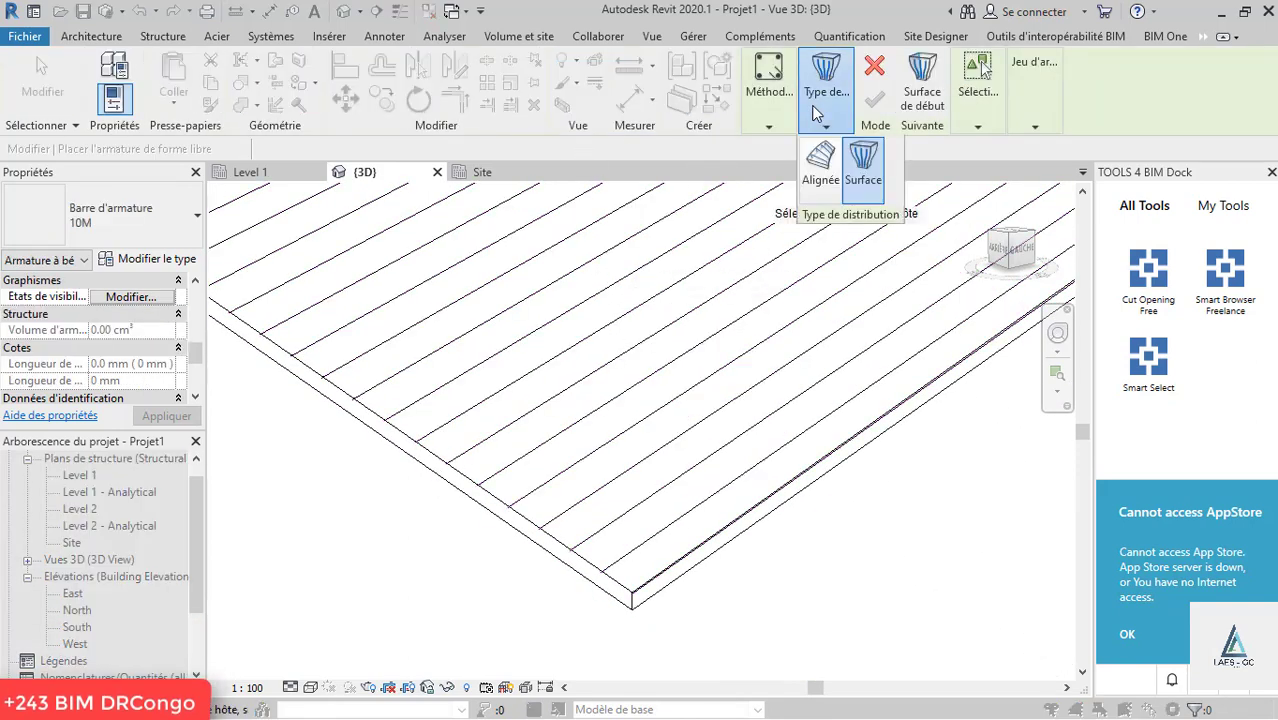
pyautogui.scroll(-4, 590, 630)
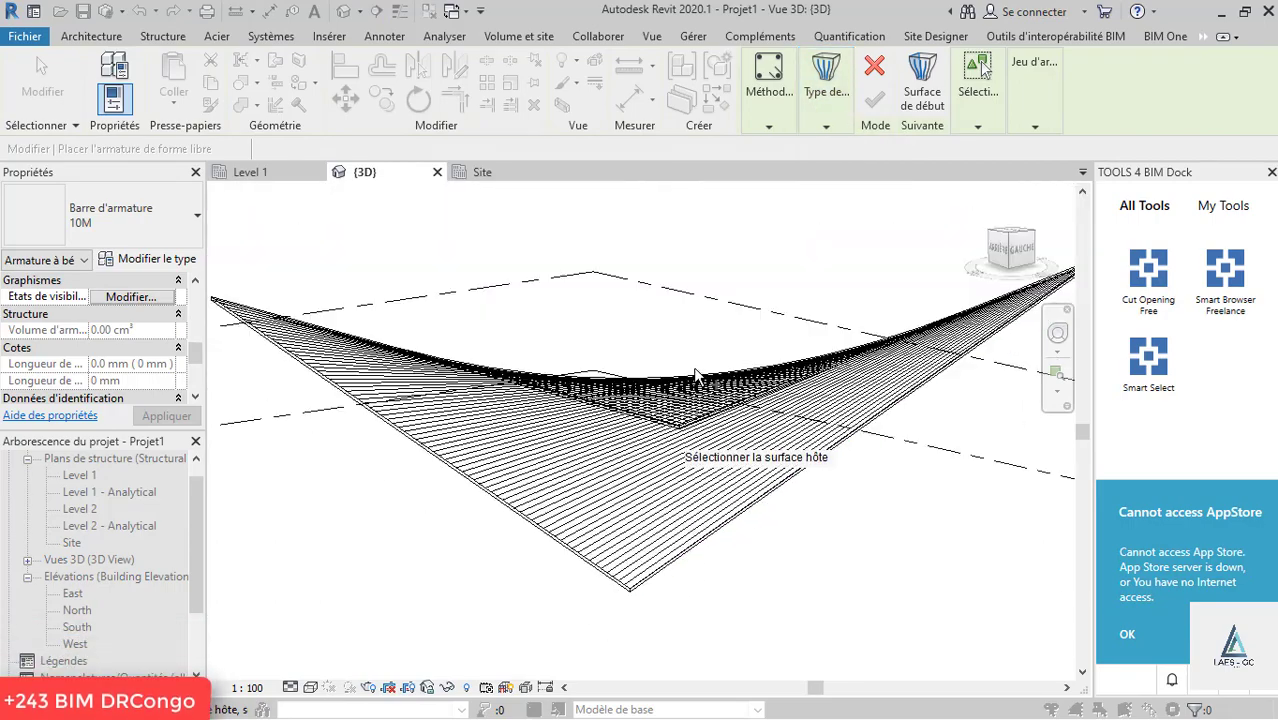
pyautogui.scroll(5, 640, 390)
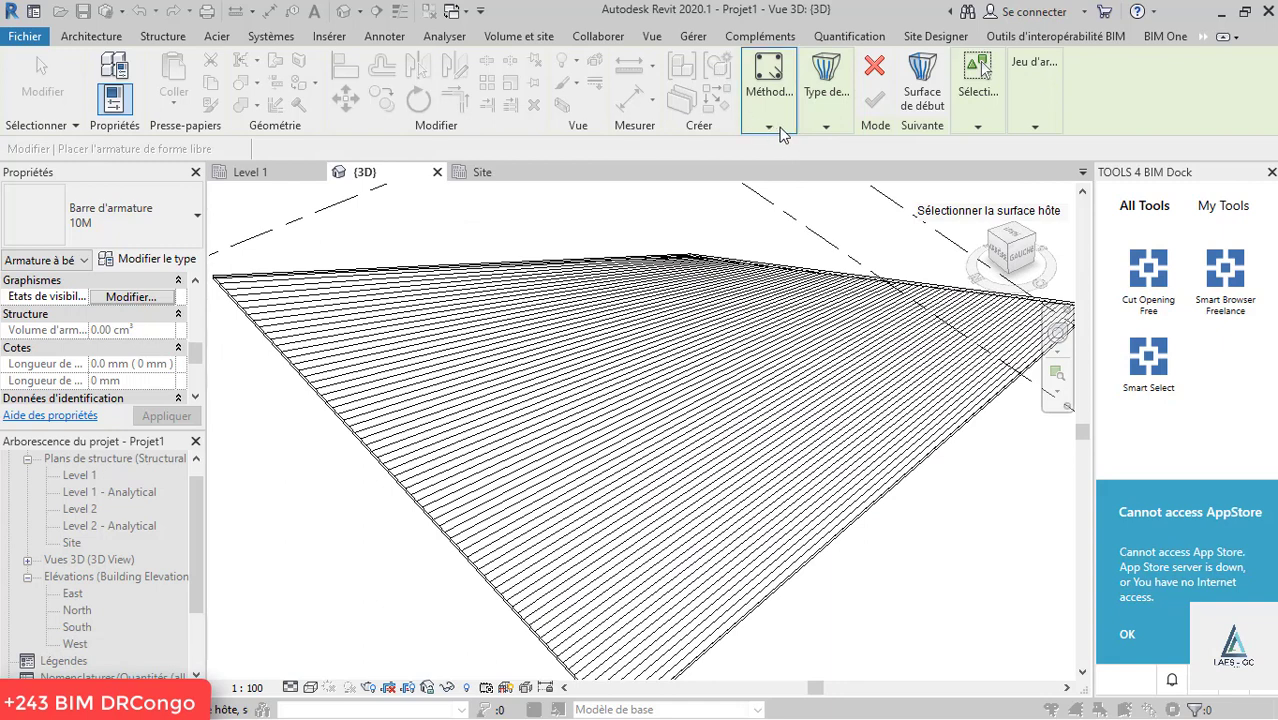
pyautogui.click(826, 126)
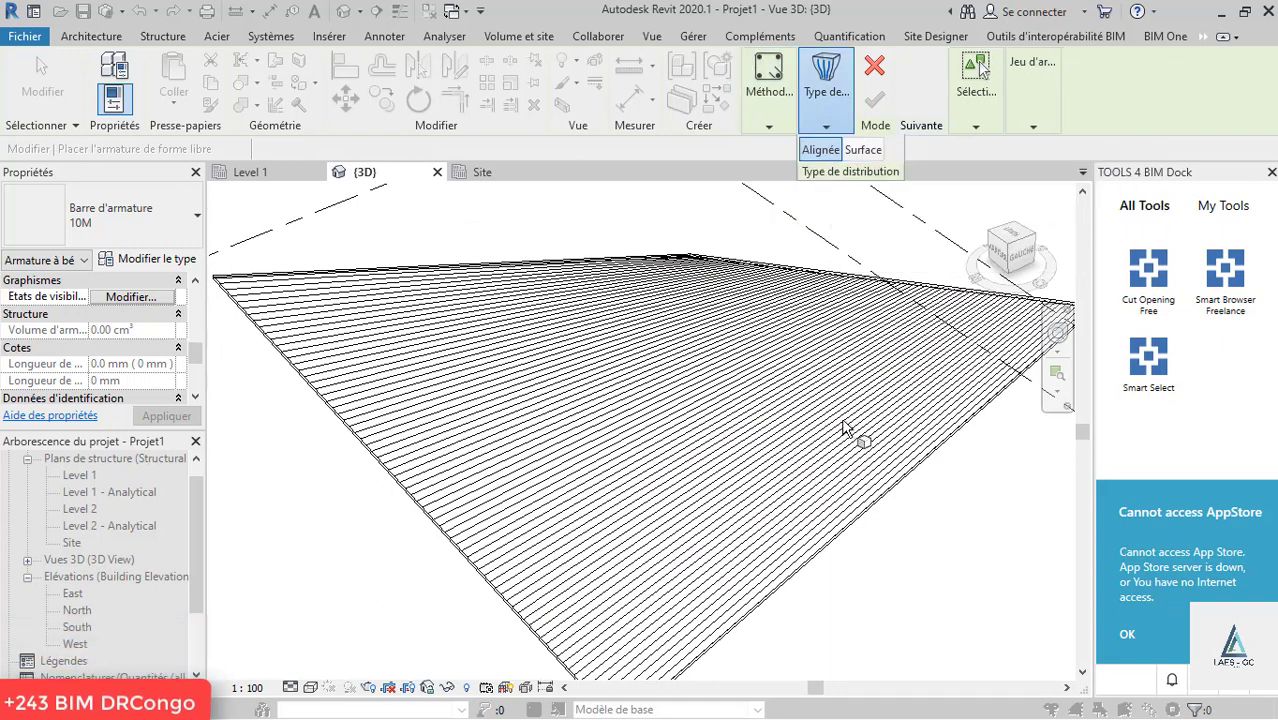
pyautogui.click(820, 282)
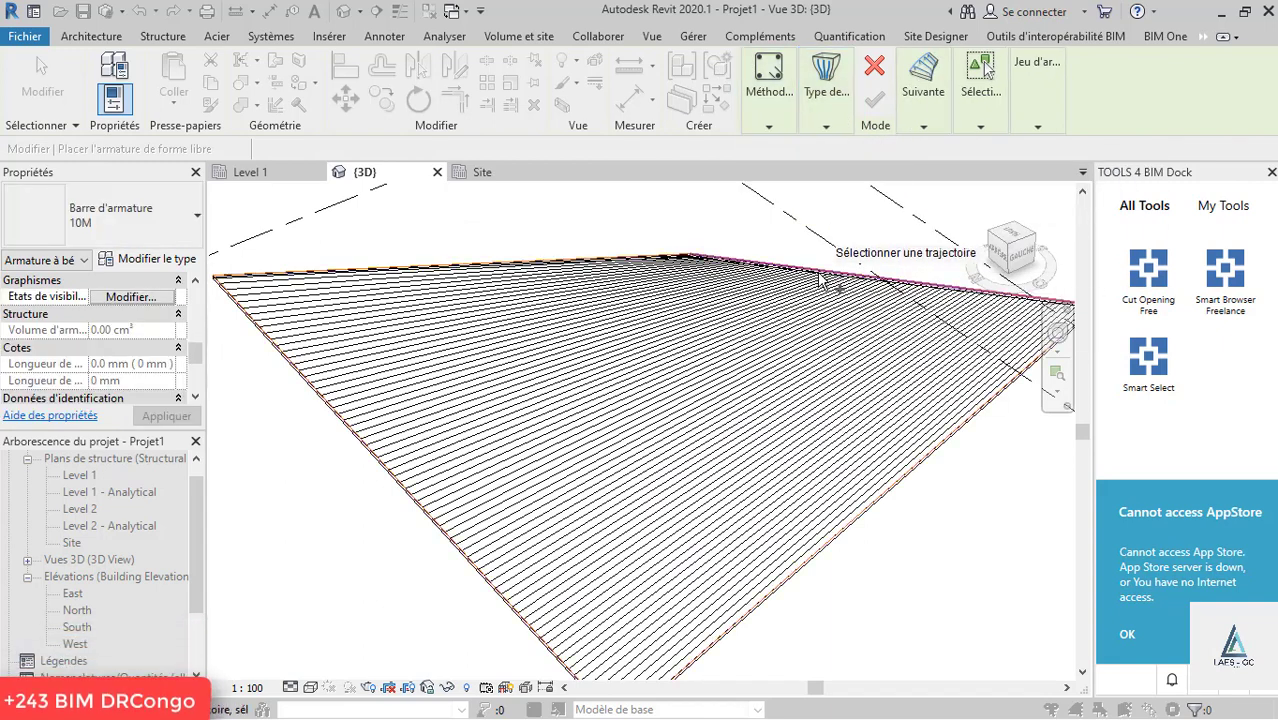
# - Pick the floor's long sloping back edge as the trajectory, place the aligned 10M bar and leave the placement mode
pyautogui.scroll(-3, 510, 335)
pyautogui.keyDown('shift'); pyautogui.moveTo(446, 385); pyautogui.dragTo(616, 411, button='middle'); pyautogui.keyUp('shift')
pyautogui.scroll(3, 598, 222)
pyautogui.scroll(4, 584, 258)
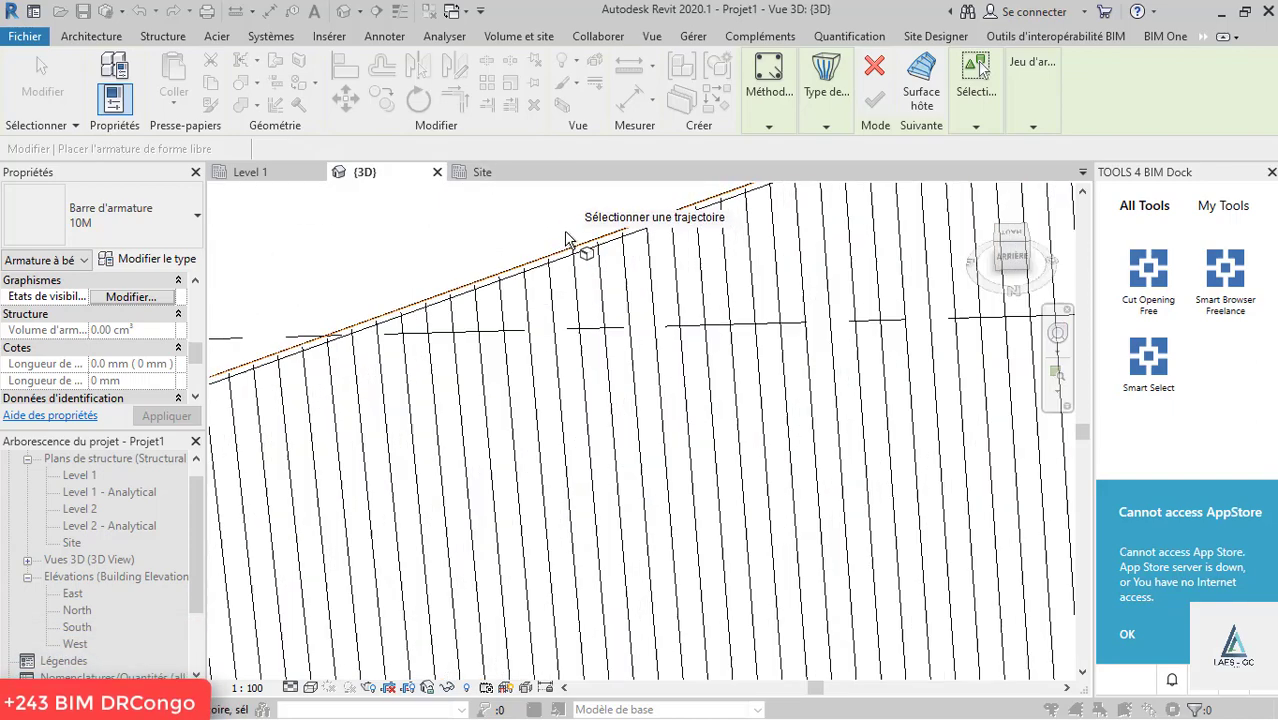
pyautogui.scroll(-2, 505, 207)
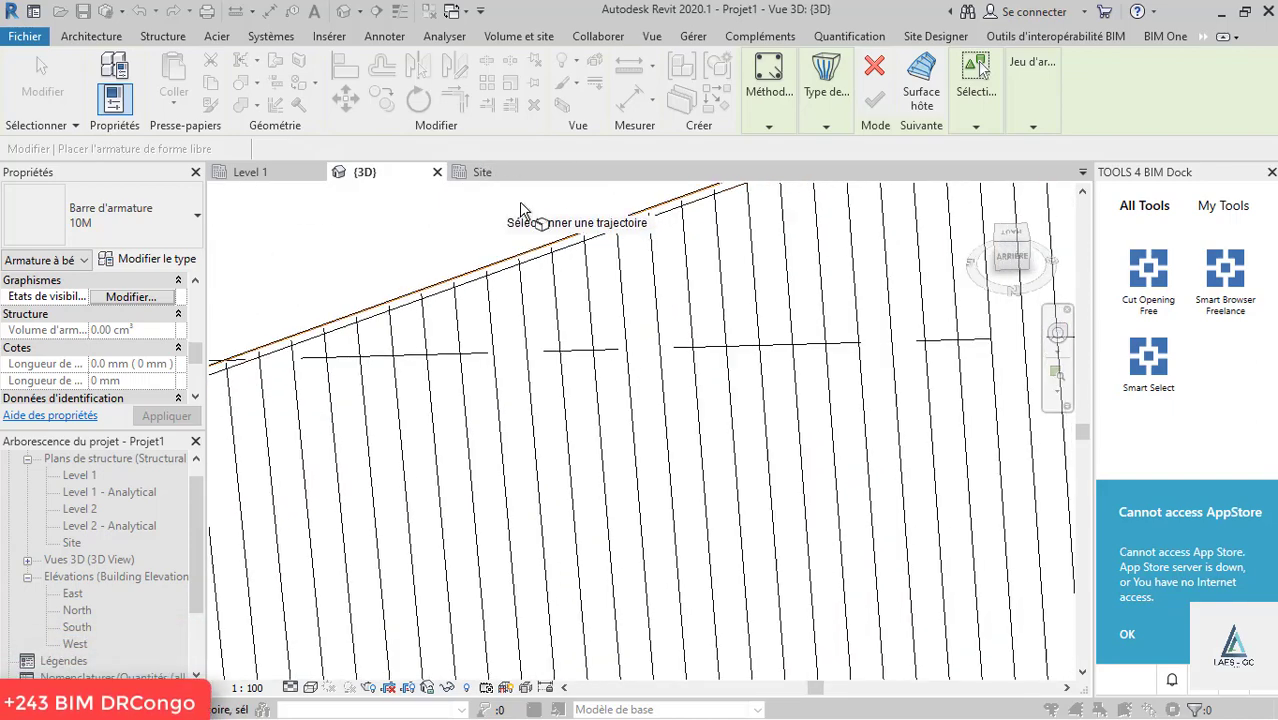
pyautogui.scroll(-3, 575, 238)
pyautogui.click(572, 229)
pyautogui.scroll(3, 615, 252)
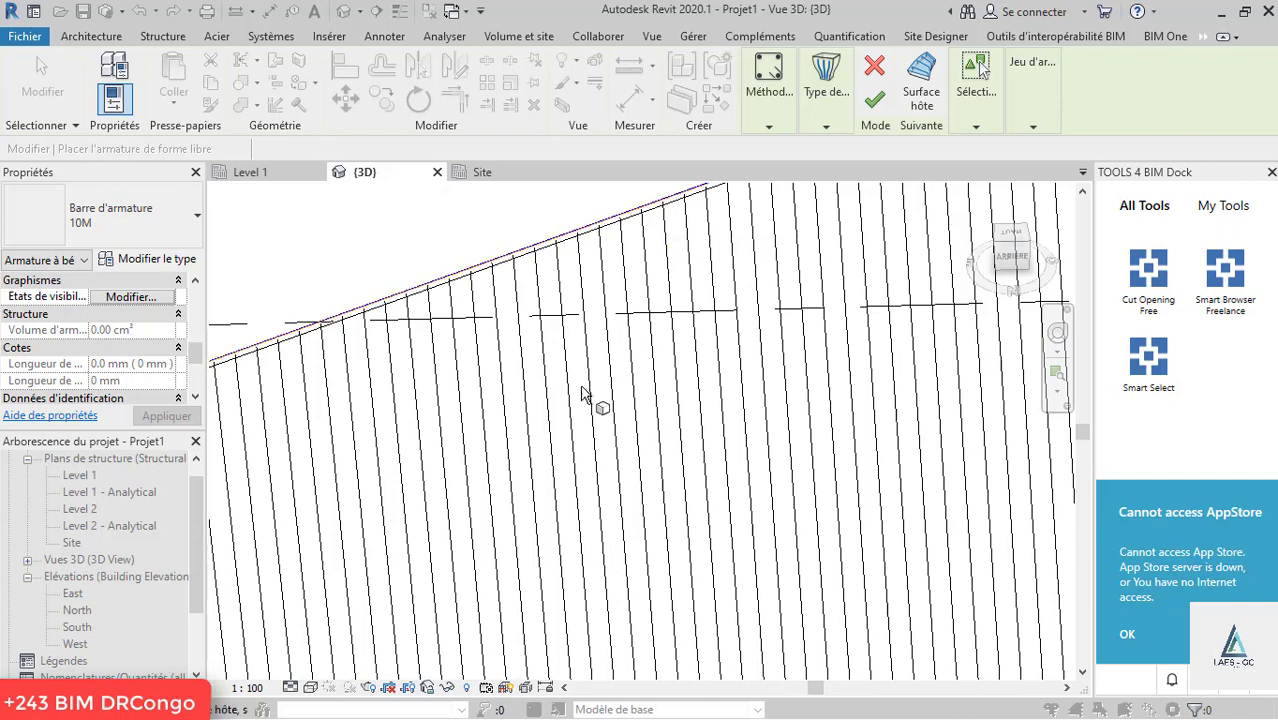
pyautogui.click(923, 126)
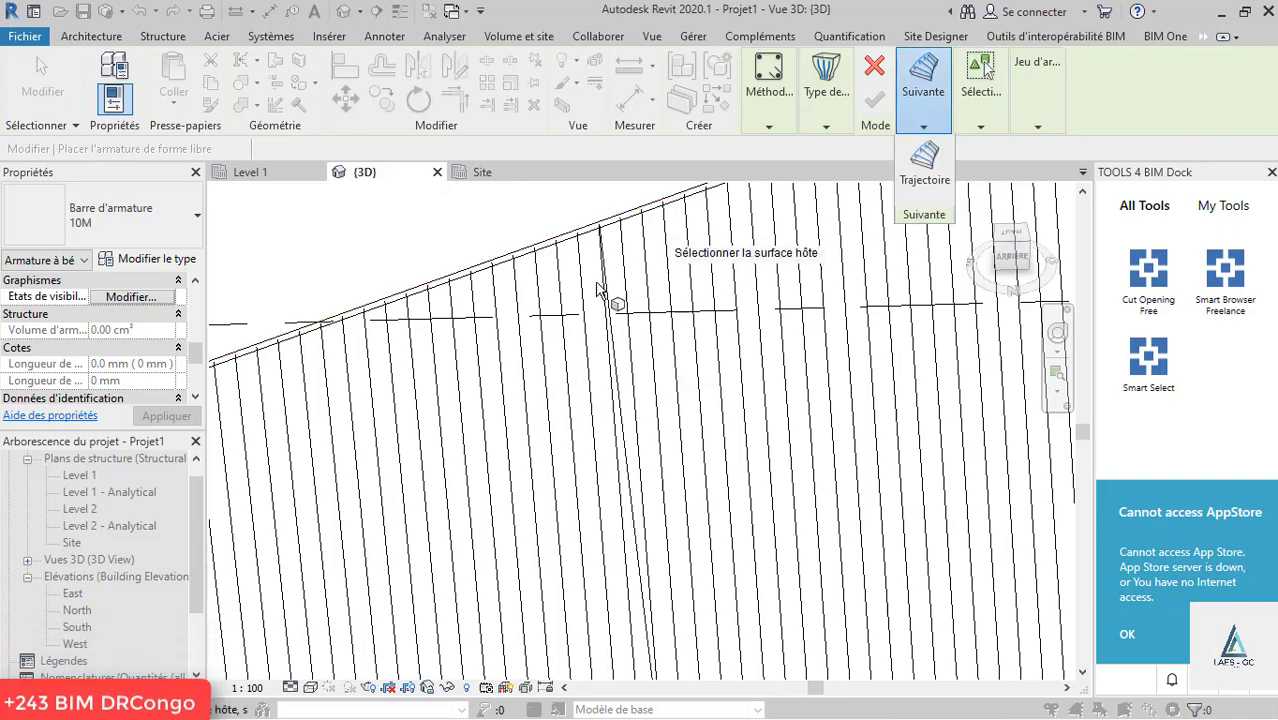
pyautogui.scroll(-3, 597, 289)
pyautogui.scroll(3, 562, 562)
pyautogui.click(565, 598)
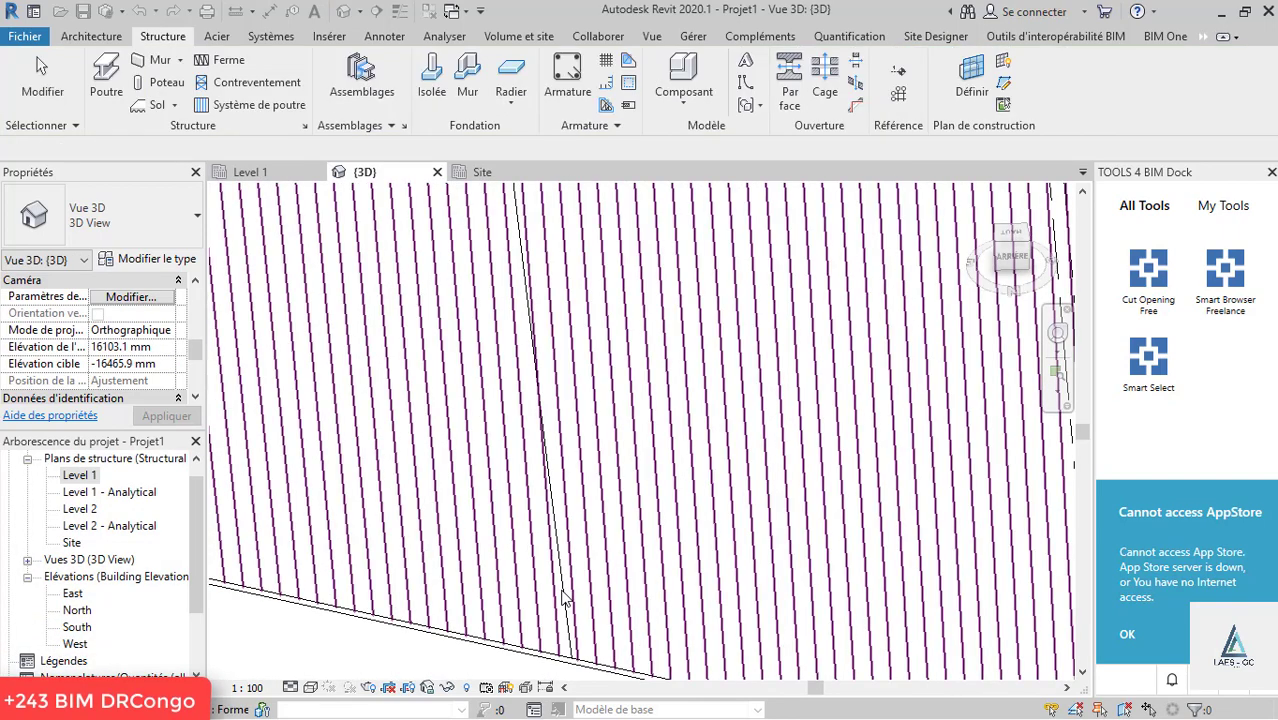
pyautogui.press('Escape')
# - Delete the single aligned 10M bar from the floor
pyautogui.scroll(3, 566, 603)
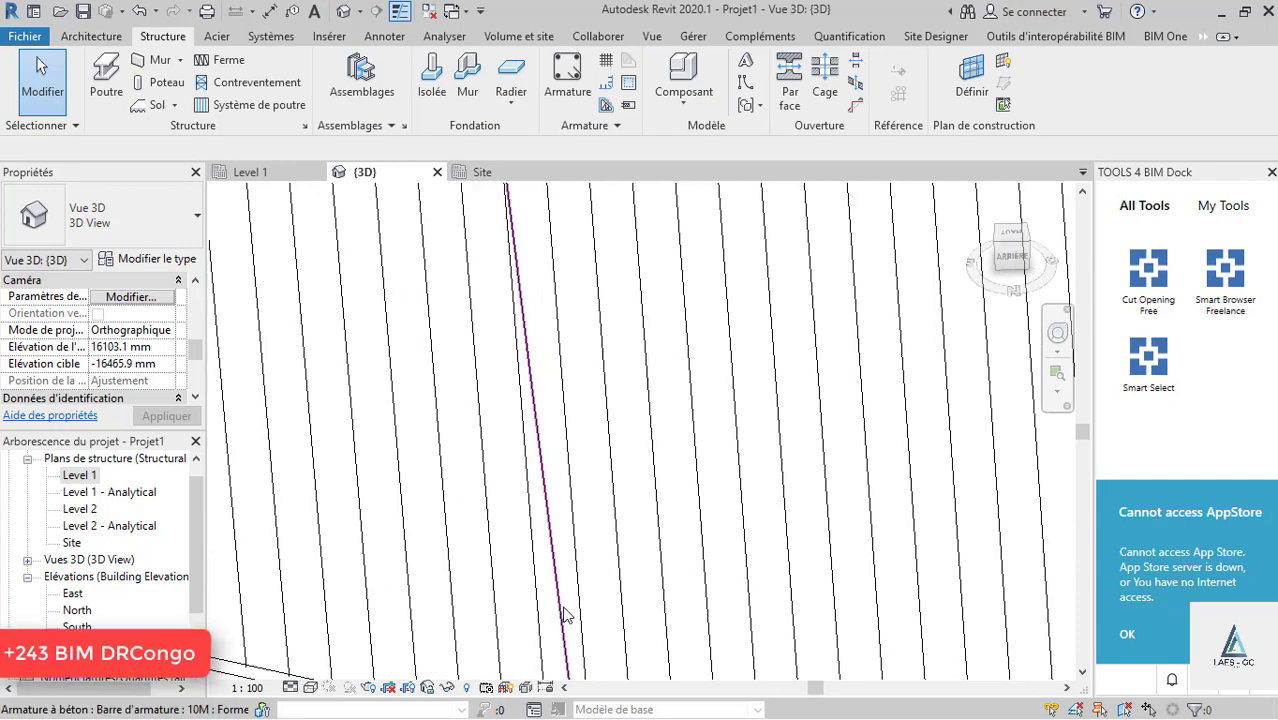
pyautogui.click(563, 610)
pyautogui.scroll(-3, 585, 570)
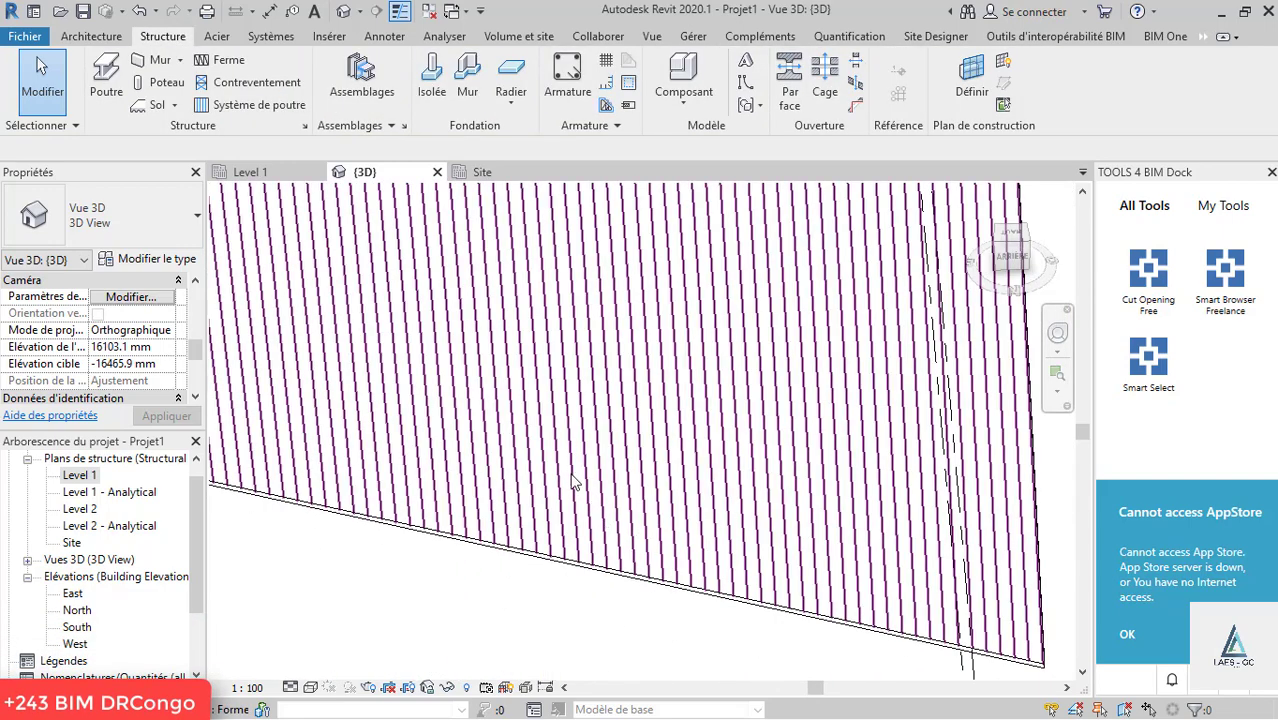
# - Select the 22M rebar set and the floor in turn to check the set's layout and the floor's edges
pyautogui.scroll(-4, 575, 483)
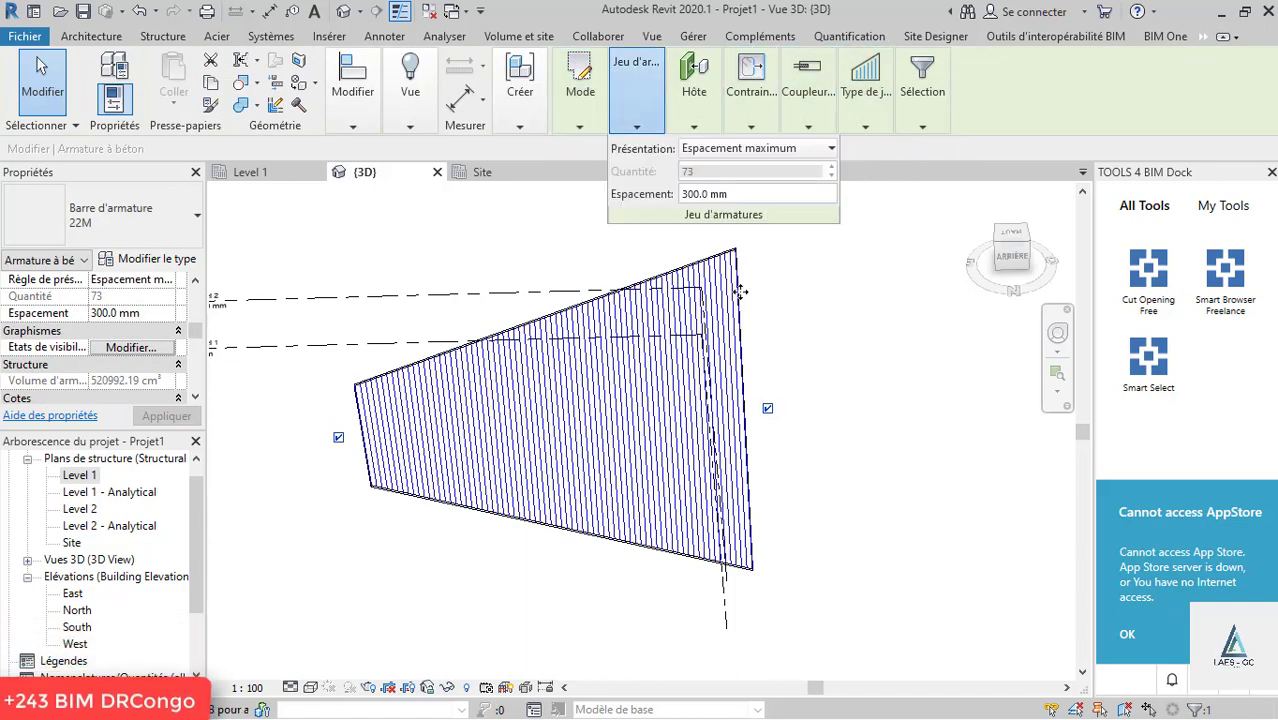
pyautogui.click(740, 291)
pyautogui.scroll(5, 705, 286)
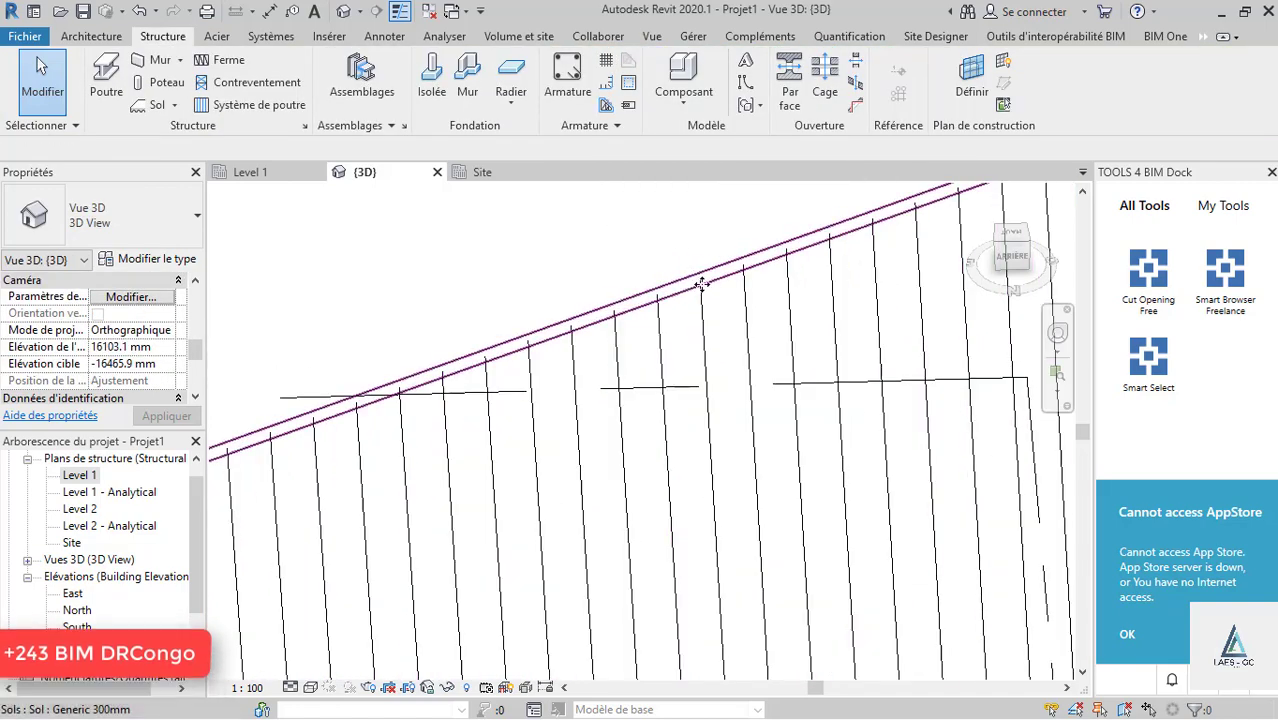
pyautogui.click(701, 285)
pyautogui.press('Escape')
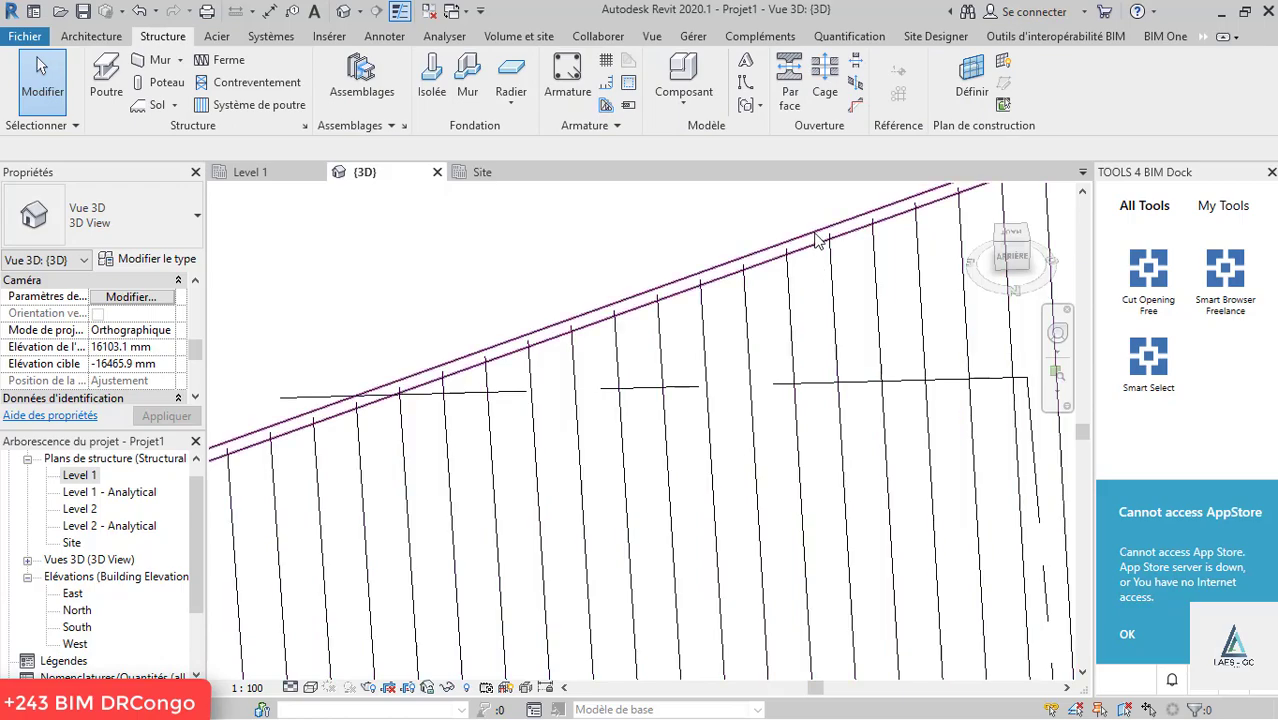
pyautogui.click(818, 240)
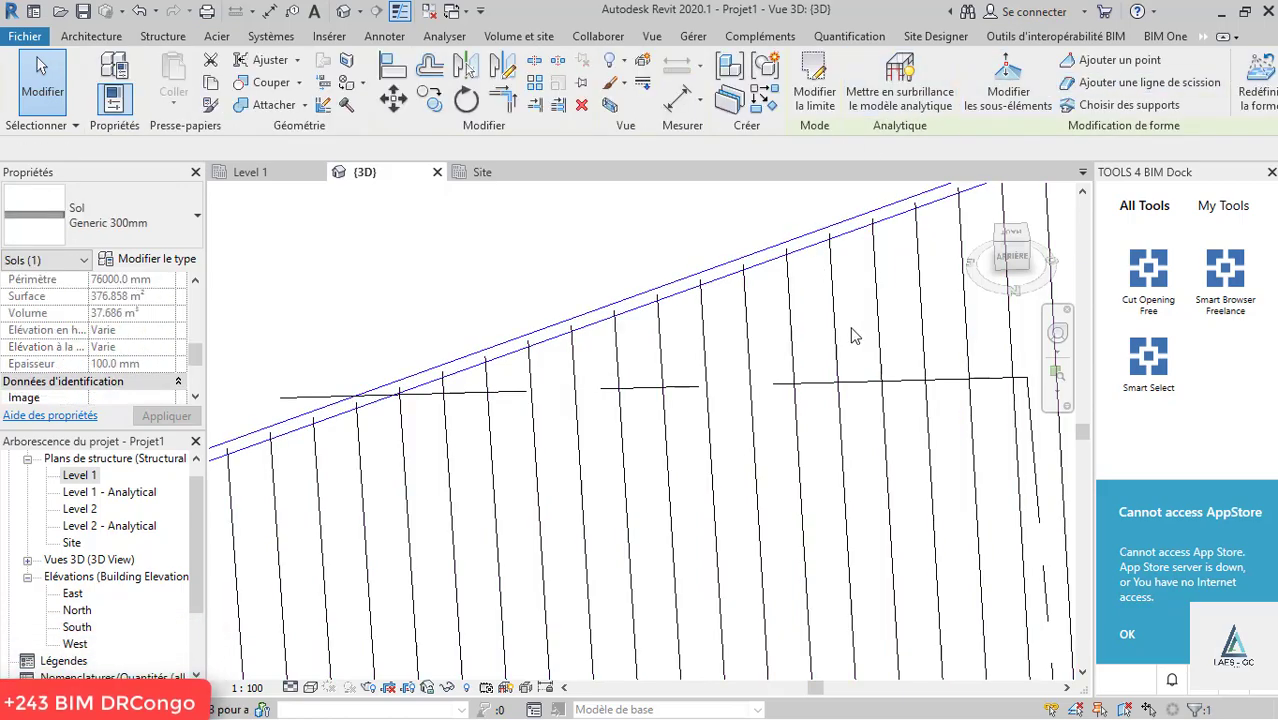
pyautogui.press('Escape')
pyautogui.scroll(-5, 624, 327)
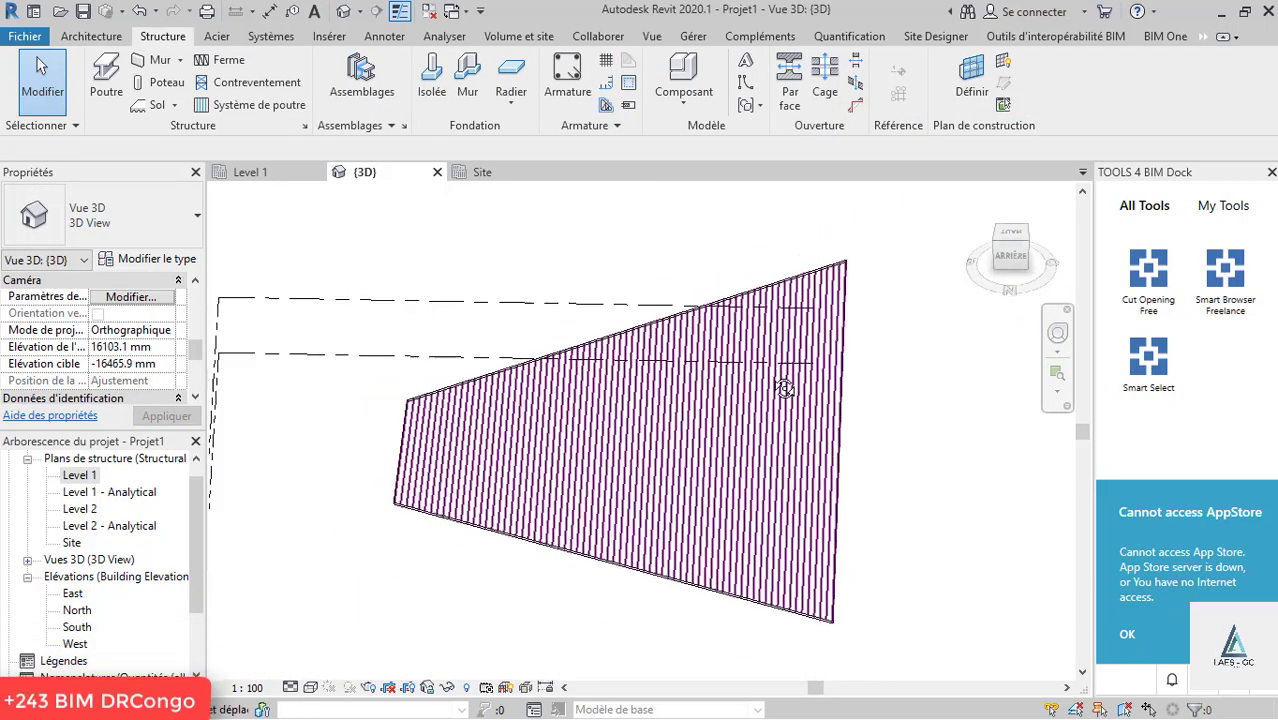
# - Restart the aligned free-form 10M rebar placement and pick the floor's face as host surface
pyautogui.keyDown('shift'); pyautogui.moveTo(785, 389); pyautogui.dragTo(750, 502, button='middle'); pyautogui.keyUp('shift')
pyautogui.scroll(5, 776, 559)
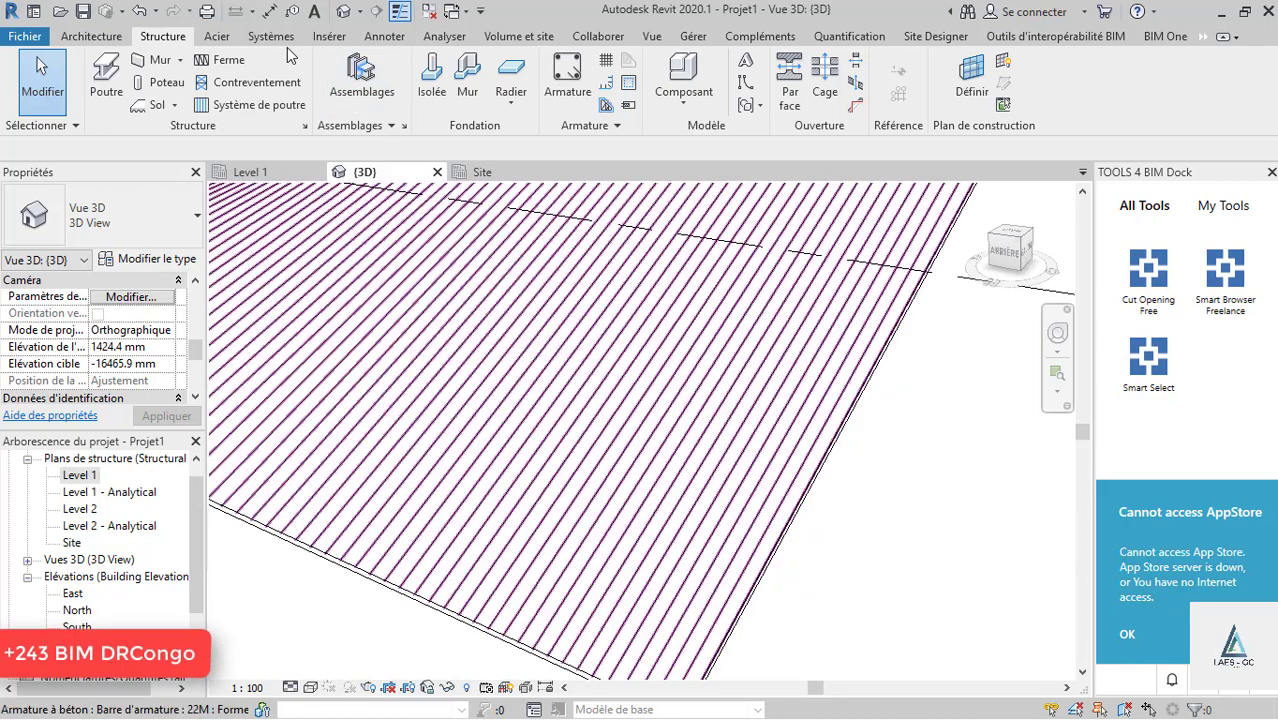
pyautogui.click(564, 80)
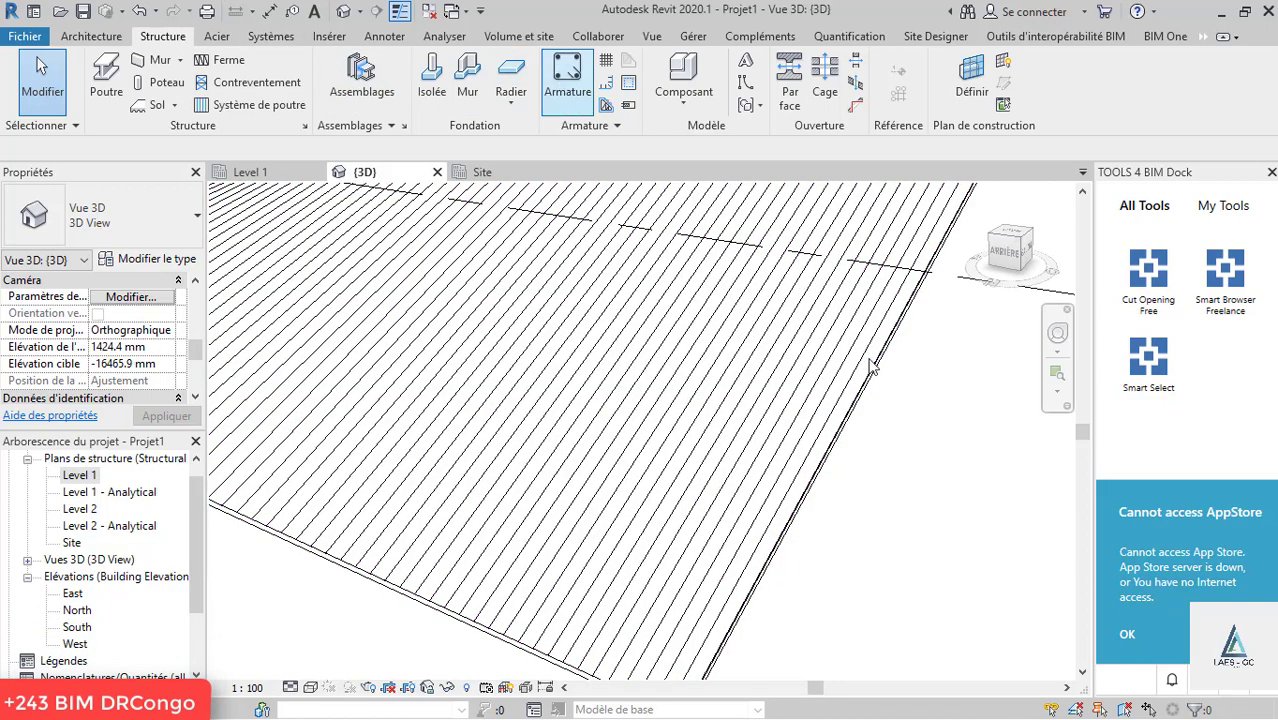
pyautogui.scroll(-5, 901, 477)
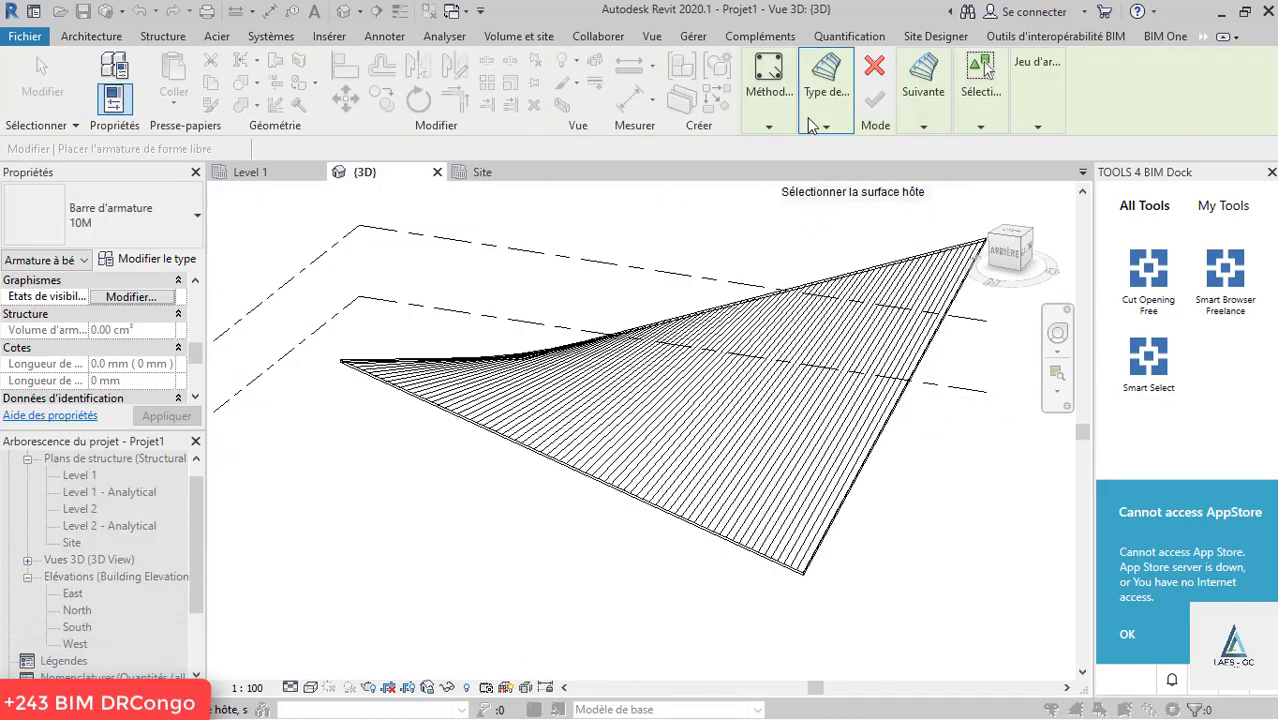
pyautogui.scroll(3, 808, 280)
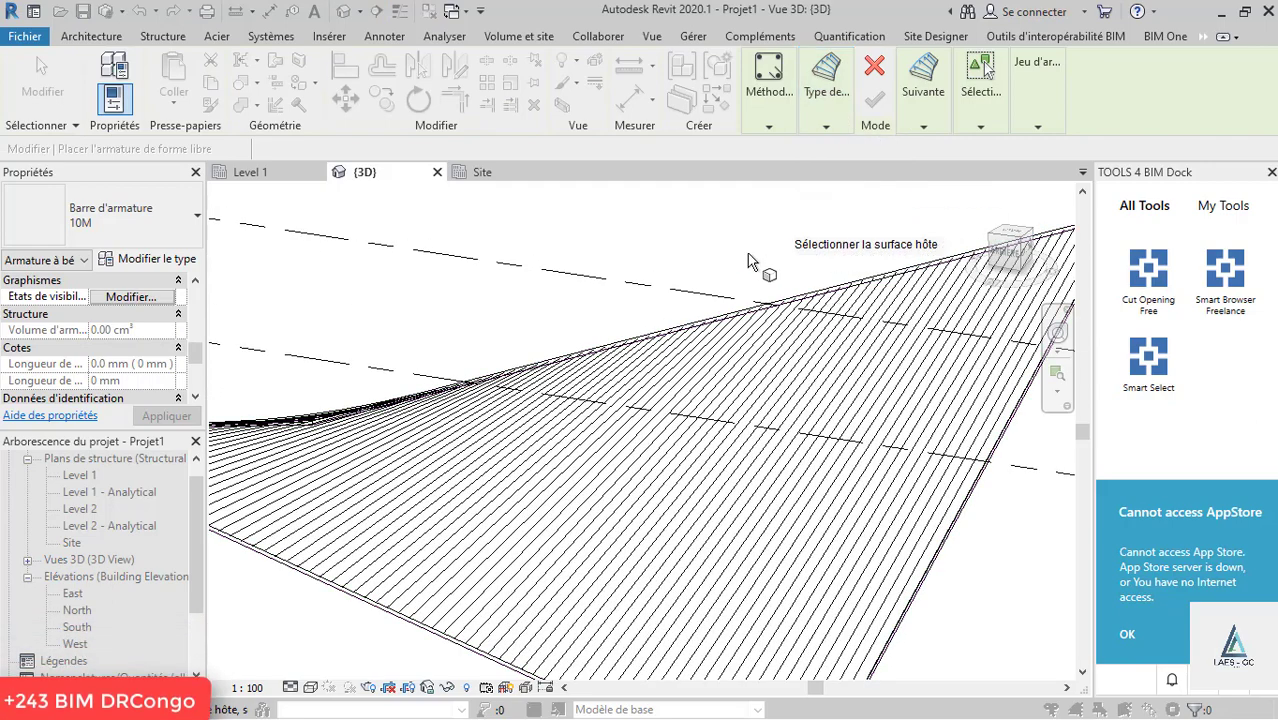
pyautogui.scroll(-2, 770, 280)
pyautogui.scroll(3, 812, 362)
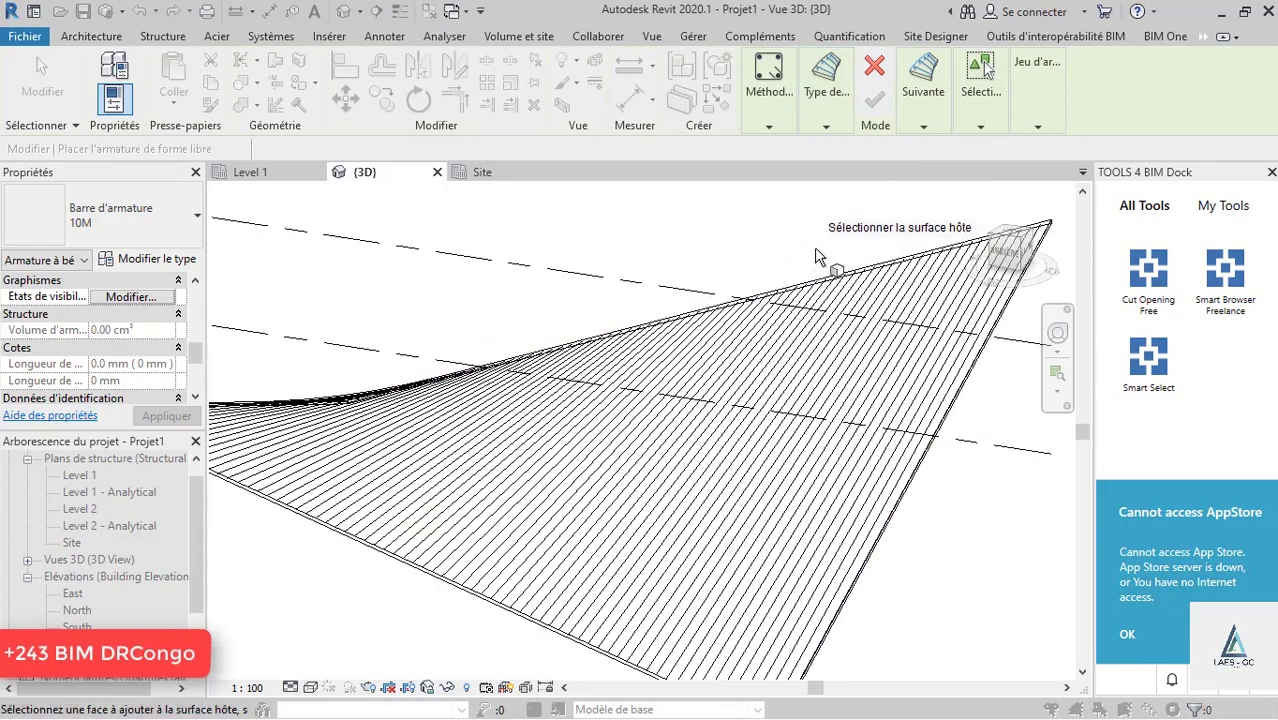
pyautogui.click(828, 292)
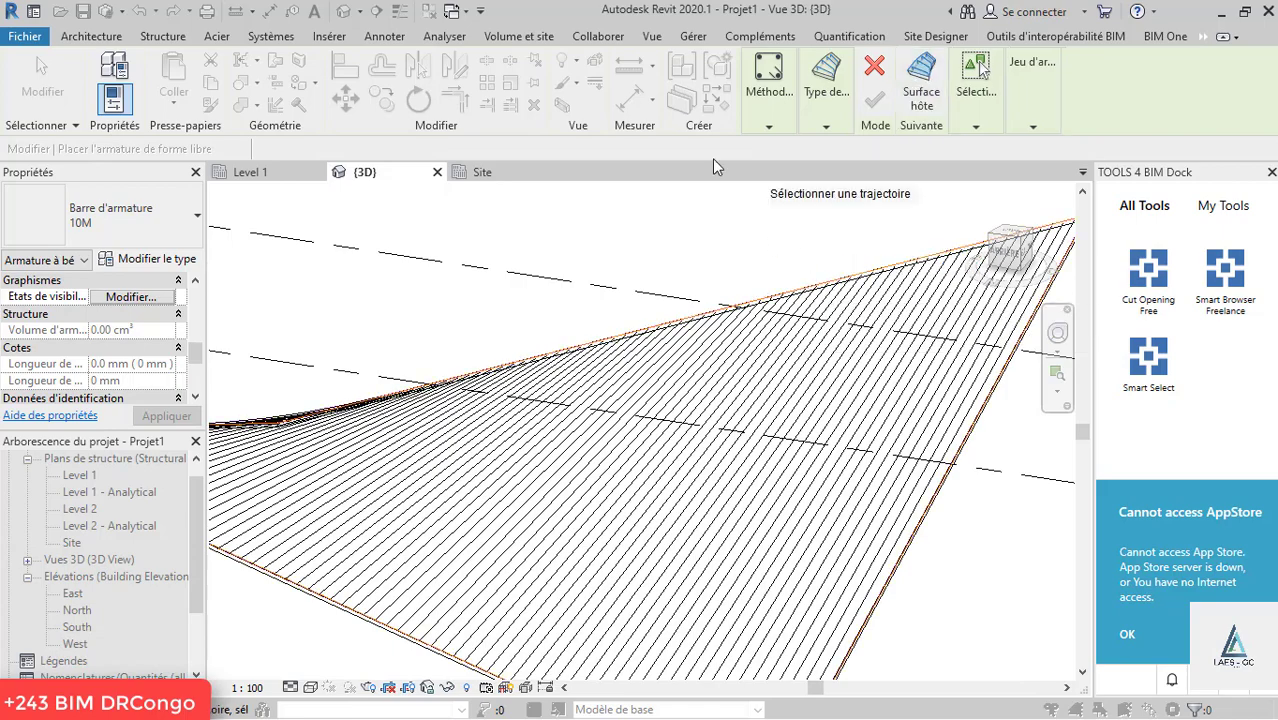
# - Pick the floor's steep side edge, parallel to the outermost existing bar, as the trajectory for the aligned rebar
pyautogui.scroll(-3, 660, 305)
pyautogui.keyDown('shift'); pyautogui.moveTo(648, 318); pyautogui.dragTo(718, 362, button='middle'); pyautogui.keyUp('shift')
pyautogui.keyDown('shift'); pyautogui.moveTo(893, 376); pyautogui.dragTo(813, 408, button='middle'); pyautogui.keyUp('shift')
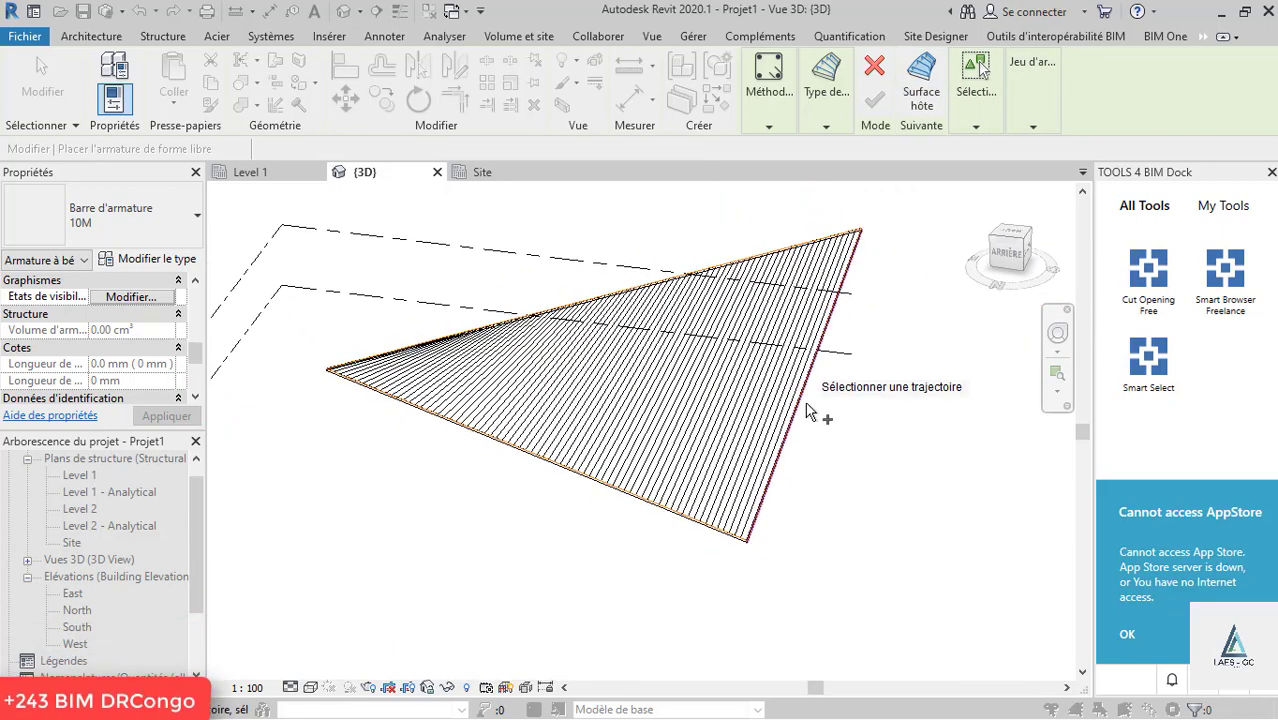
pyautogui.scroll(5, 813, 408)
pyautogui.scroll(3, 797, 352)
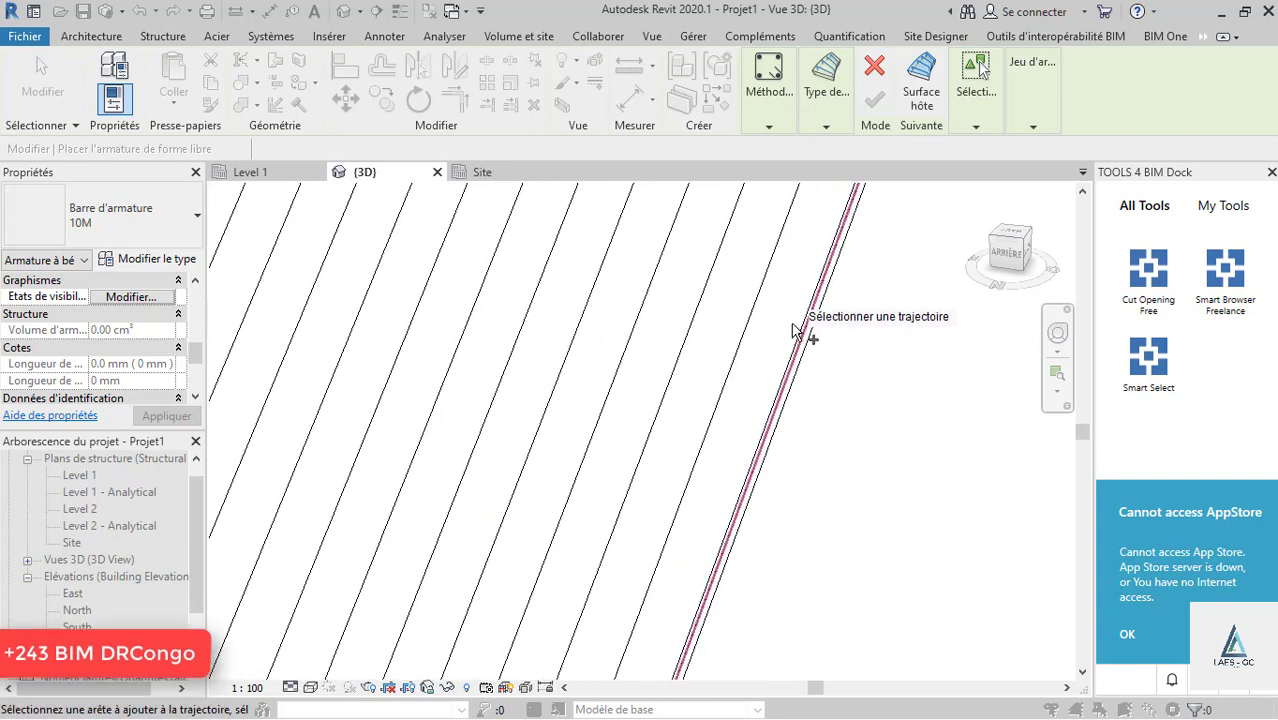
pyautogui.scroll(2, 795, 362)
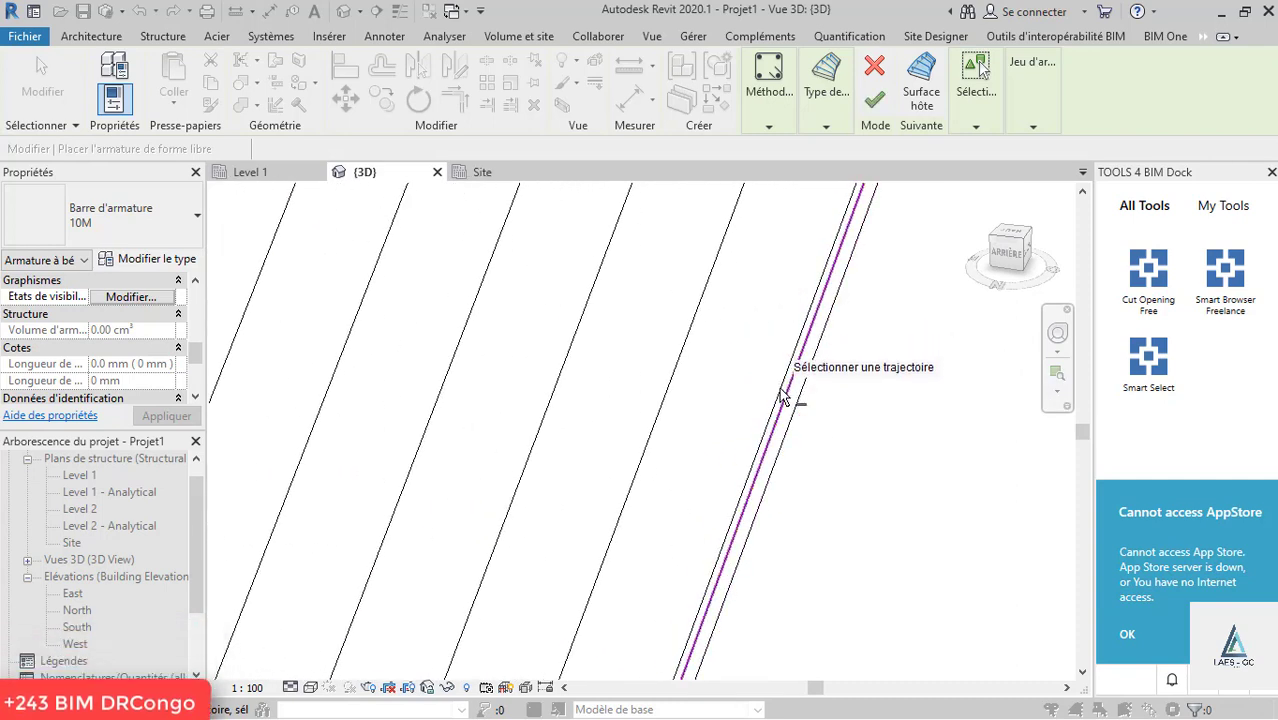
pyautogui.scroll(-3, 805, 395)
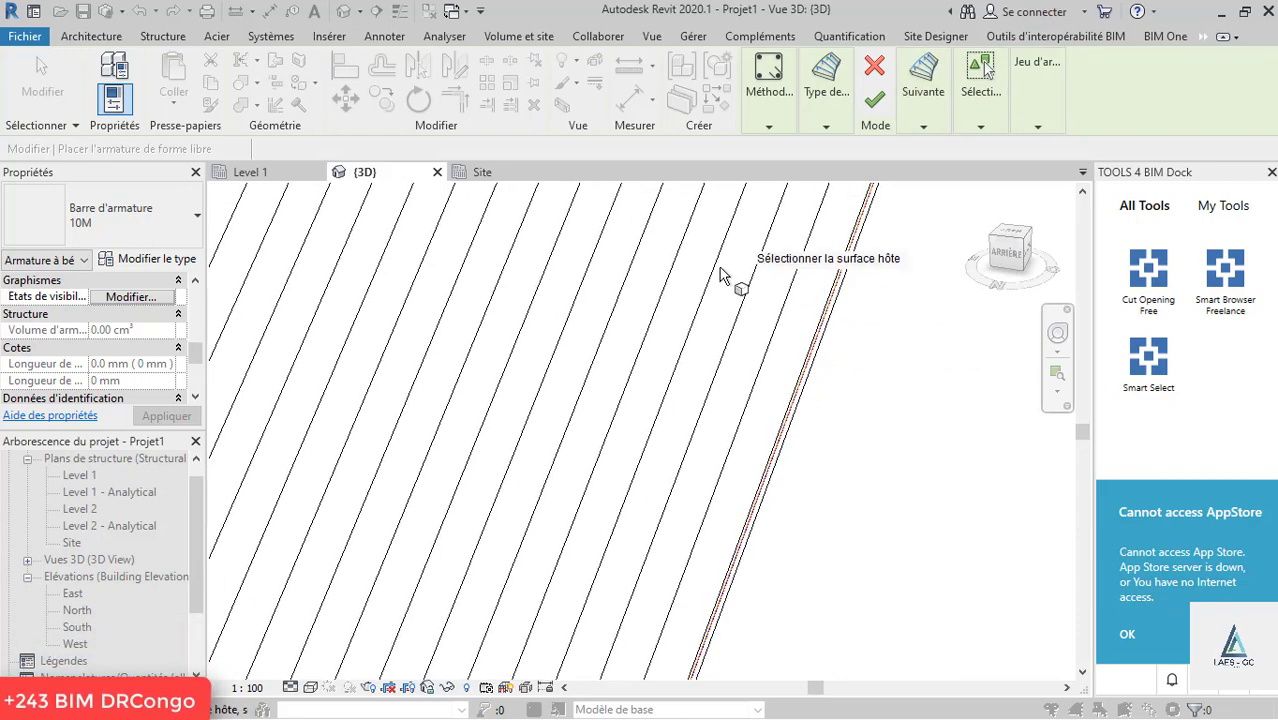
# - Finish the aligned free-form placement so a single 10M bar runs across the existing bars in the floor
pyautogui.click(840, 105)
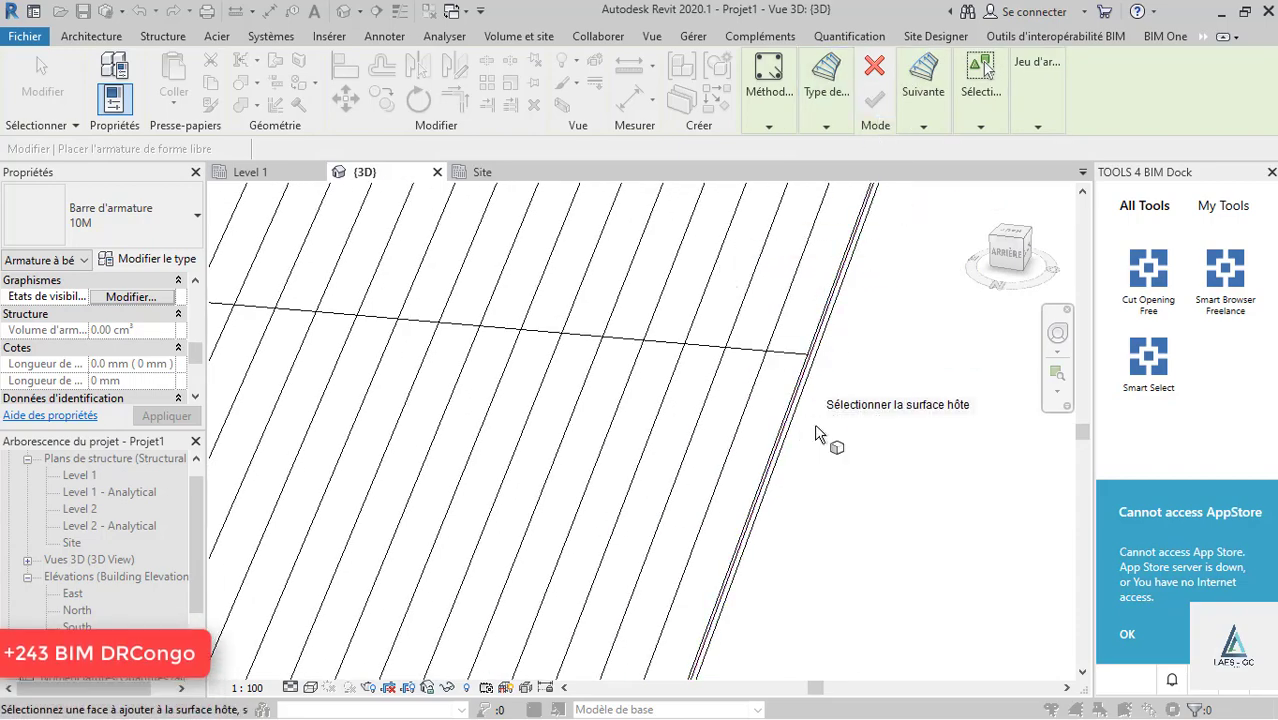
pyautogui.scroll(-5, 813, 422)
pyautogui.click(737, 427)
pyautogui.scroll(6, 745, 330)
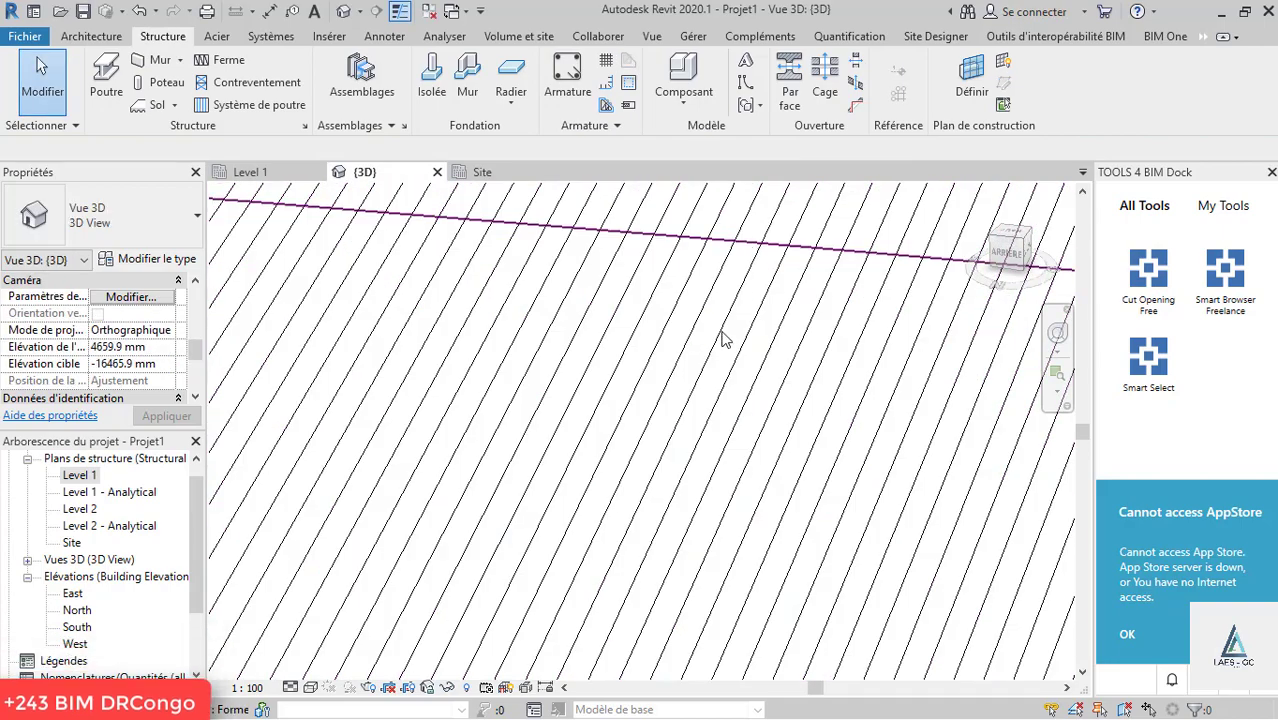
# - Set the new crossing 10M bar's layout to Espacement maximum with a spacing of 300 mm
pyautogui.click(800, 224)
pyautogui.click(805, 120)
pyautogui.click(900, 148)
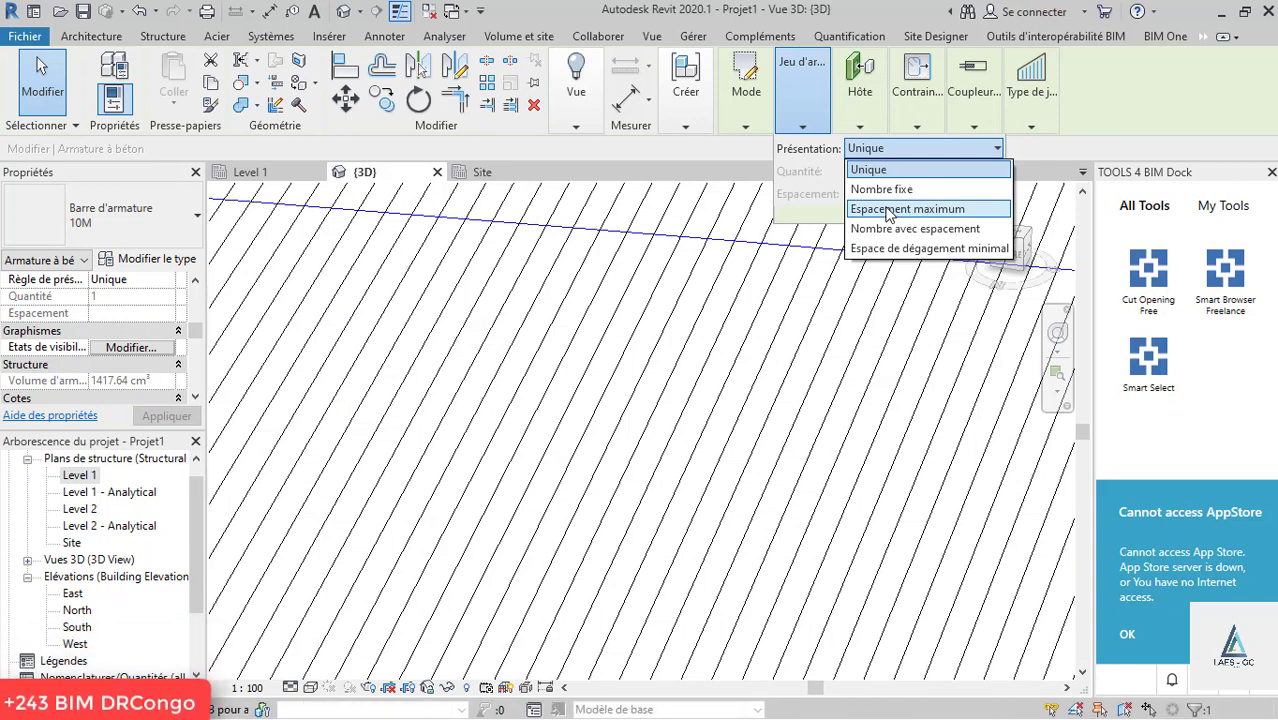
pyautogui.click(887, 210)
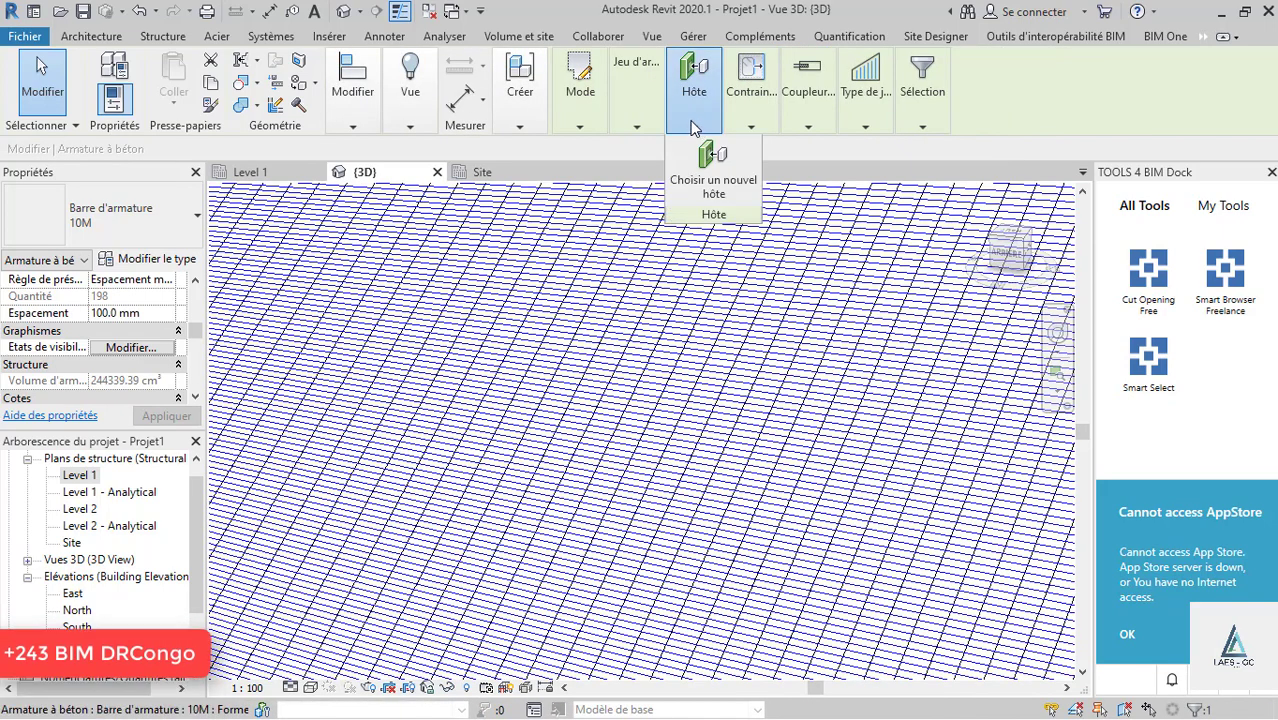
pyautogui.moveTo(659, 126)
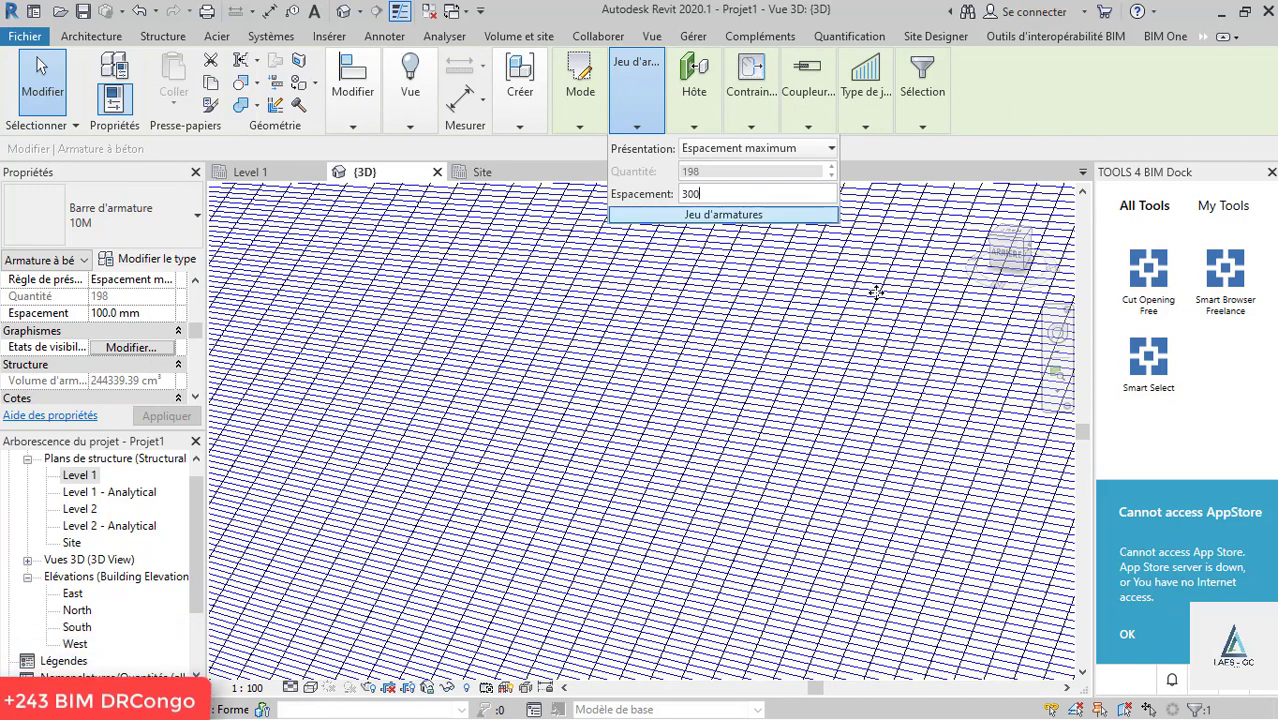
pyautogui.press('Return')
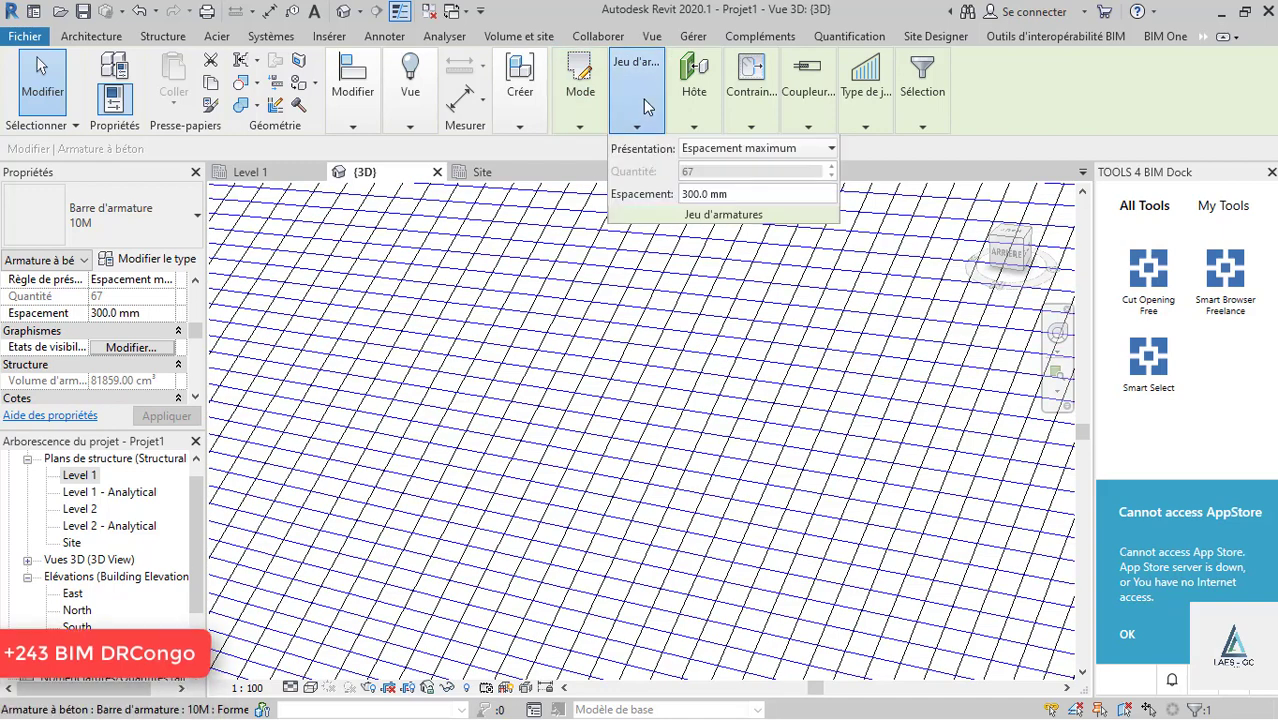
# - Change the crossing rebar set's type to 22M and display it as solid in the Analytical Model and {3D} views
pyautogui.click(110, 230)
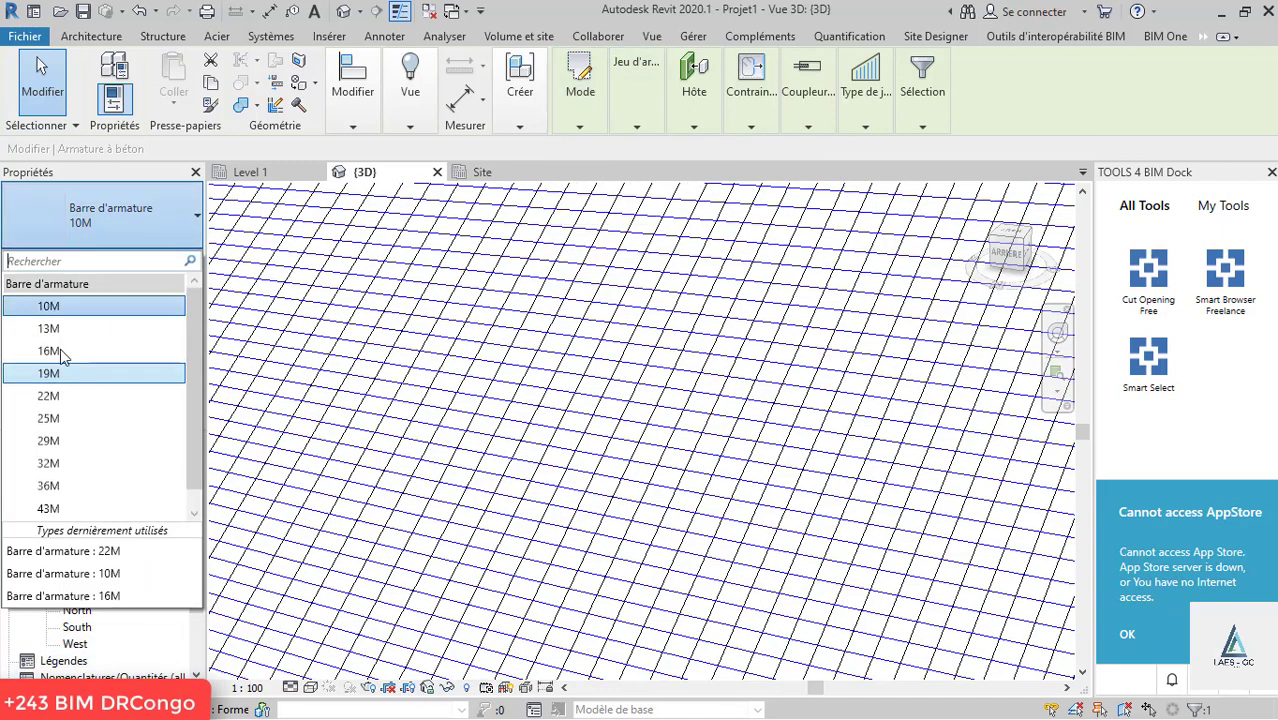
pyautogui.click(50, 396)
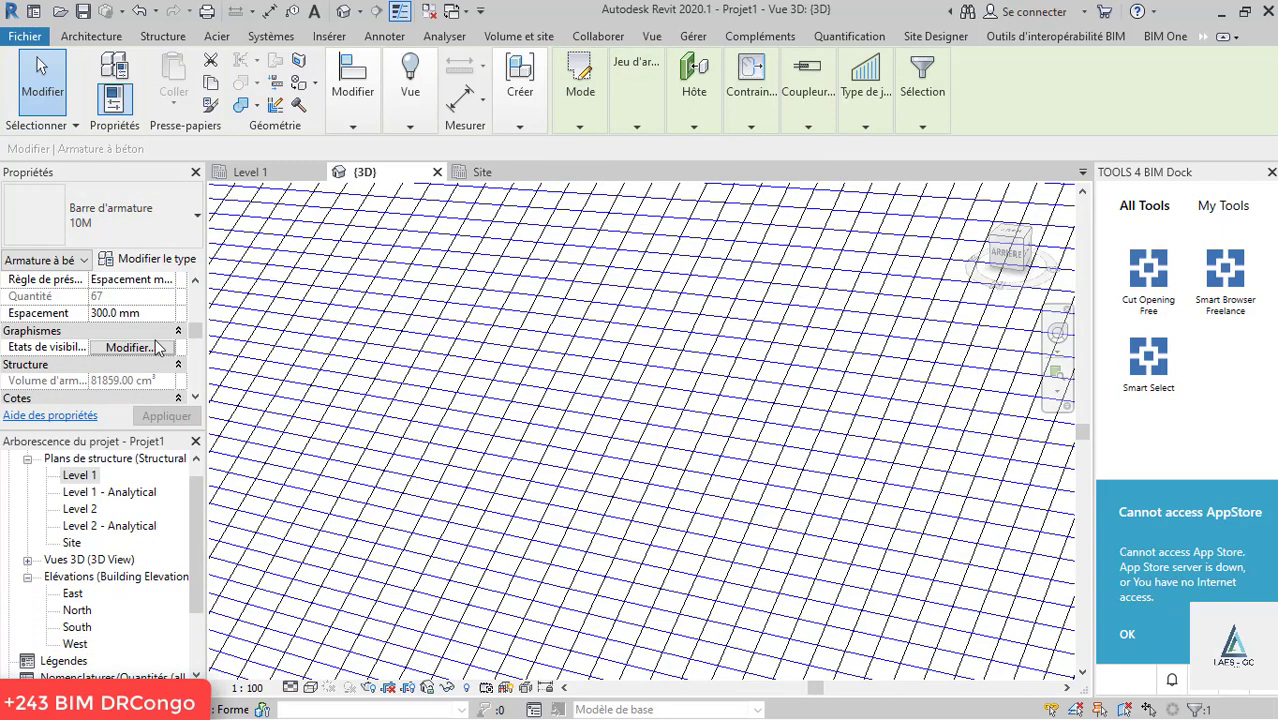
pyautogui.scroll(-3, 160, 340)
pyautogui.scroll(-3, 165, 346)
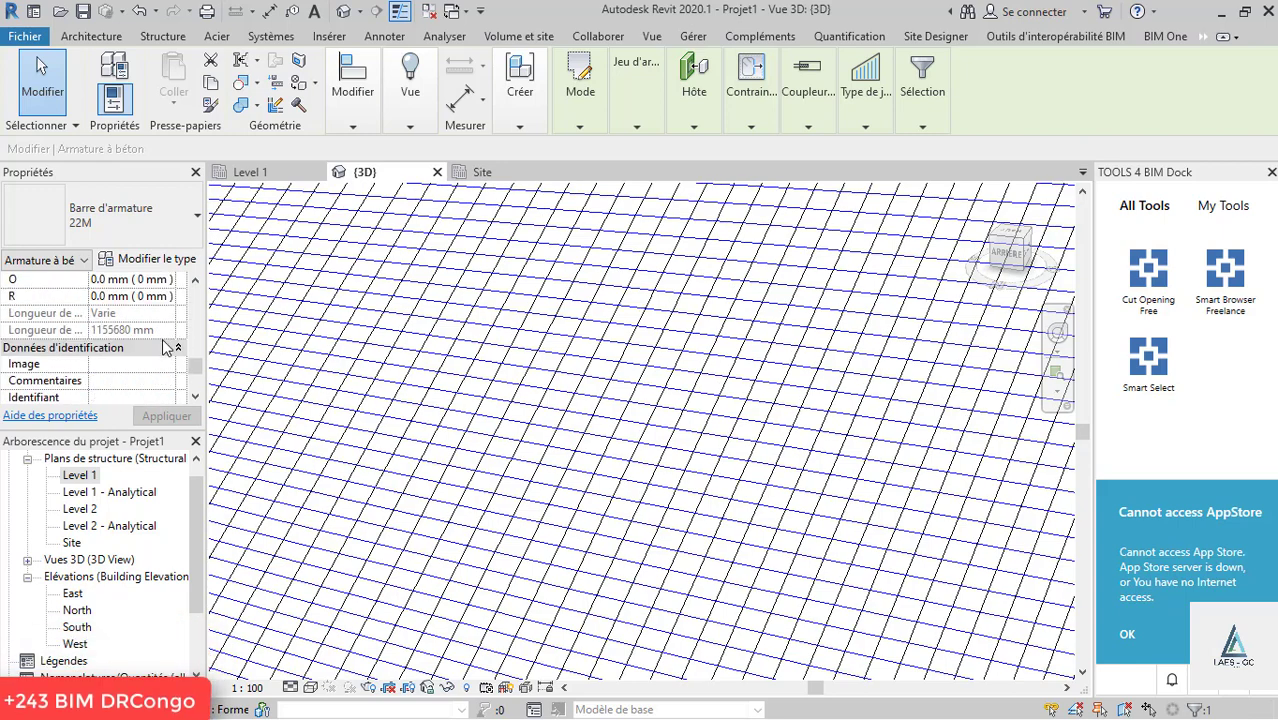
pyautogui.scroll(-2, 165, 346)
pyautogui.scroll(5, 165, 346)
pyautogui.scroll(3, 165, 346)
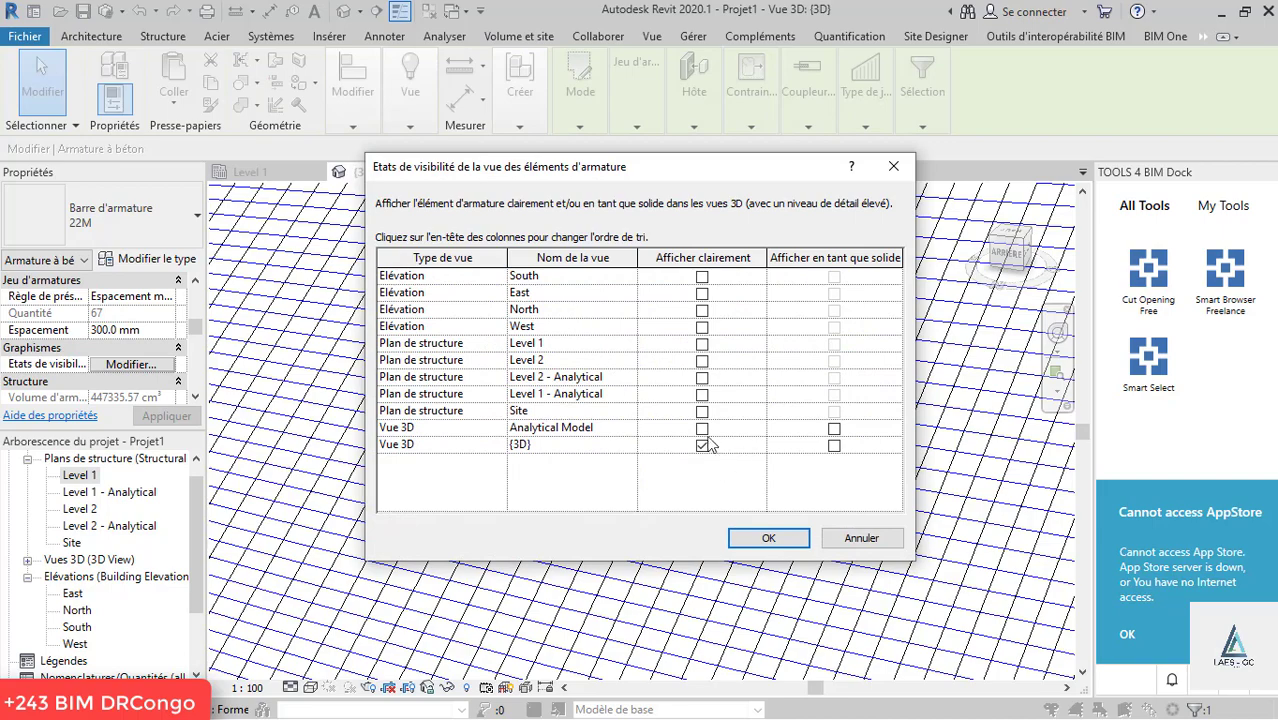
pyautogui.click(834, 428)
pyautogui.click(834, 445)
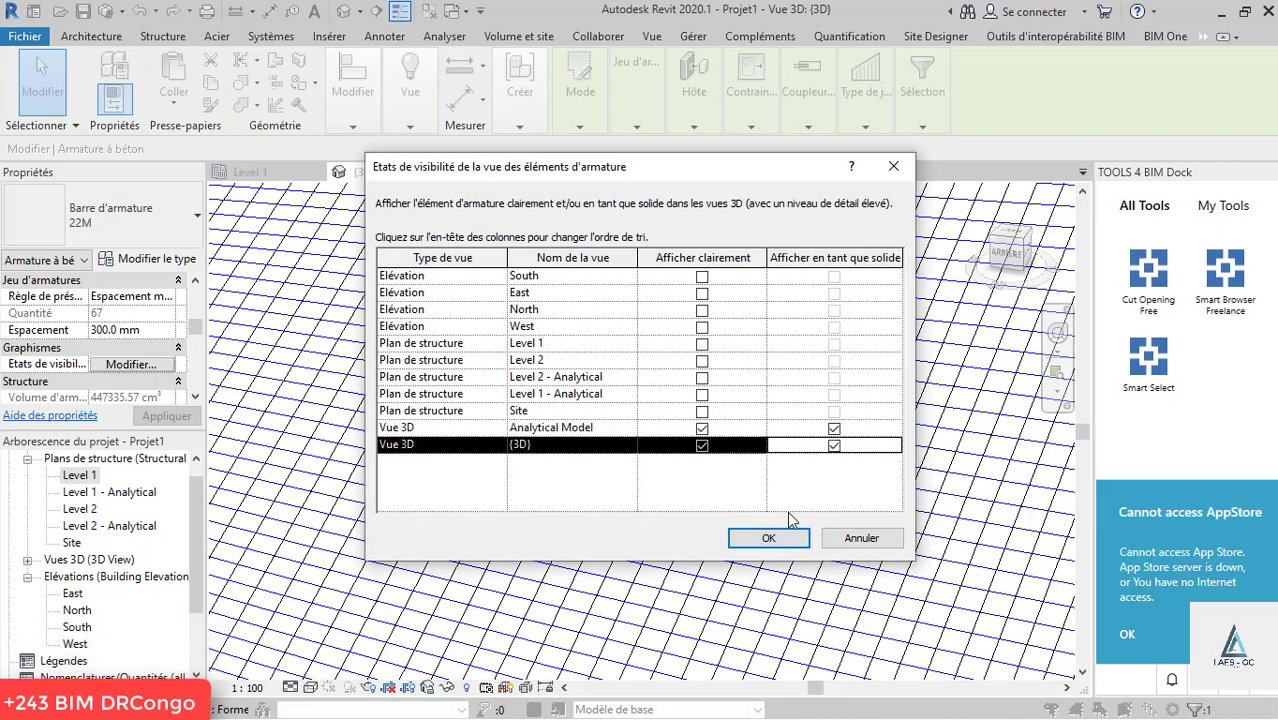
pyautogui.click(768, 538)
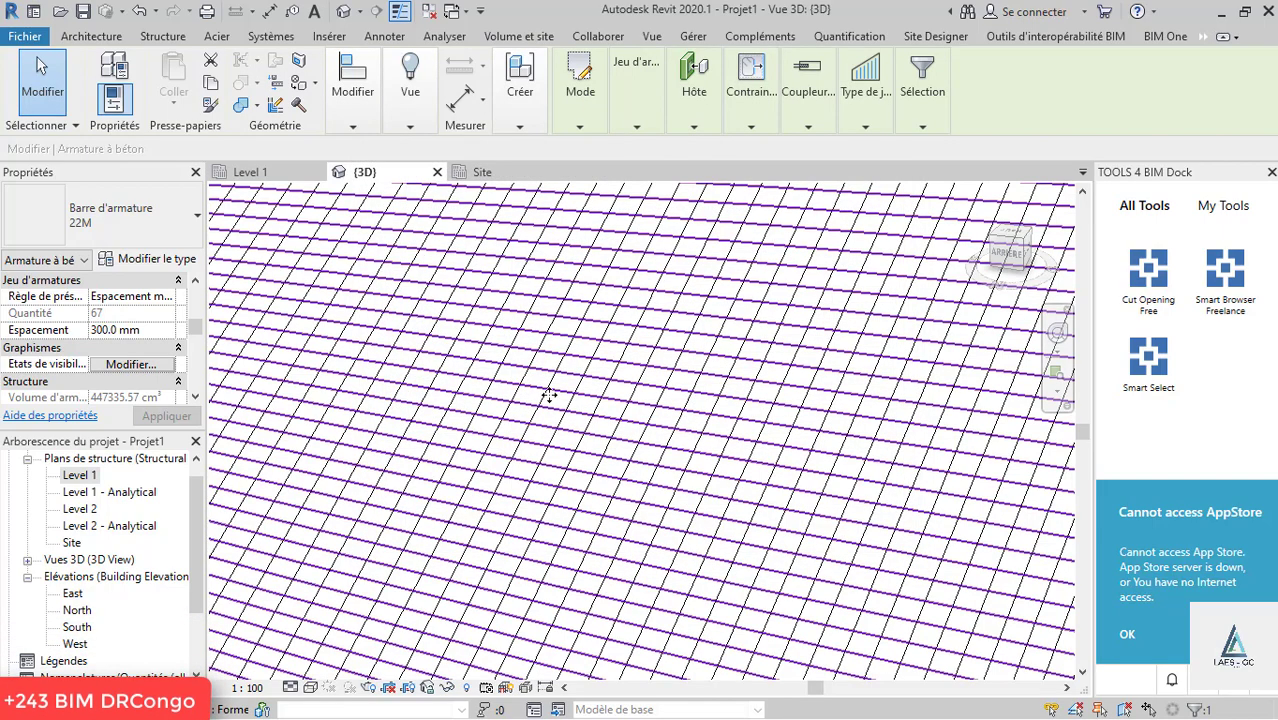
# - Override the crossing rebar set's graphics in the view with a solid-fill foreground surface pattern in green, RVB 128-255-000
pyautogui.scroll(-5, 765, 516)
pyautogui.rightClick(878, 344)
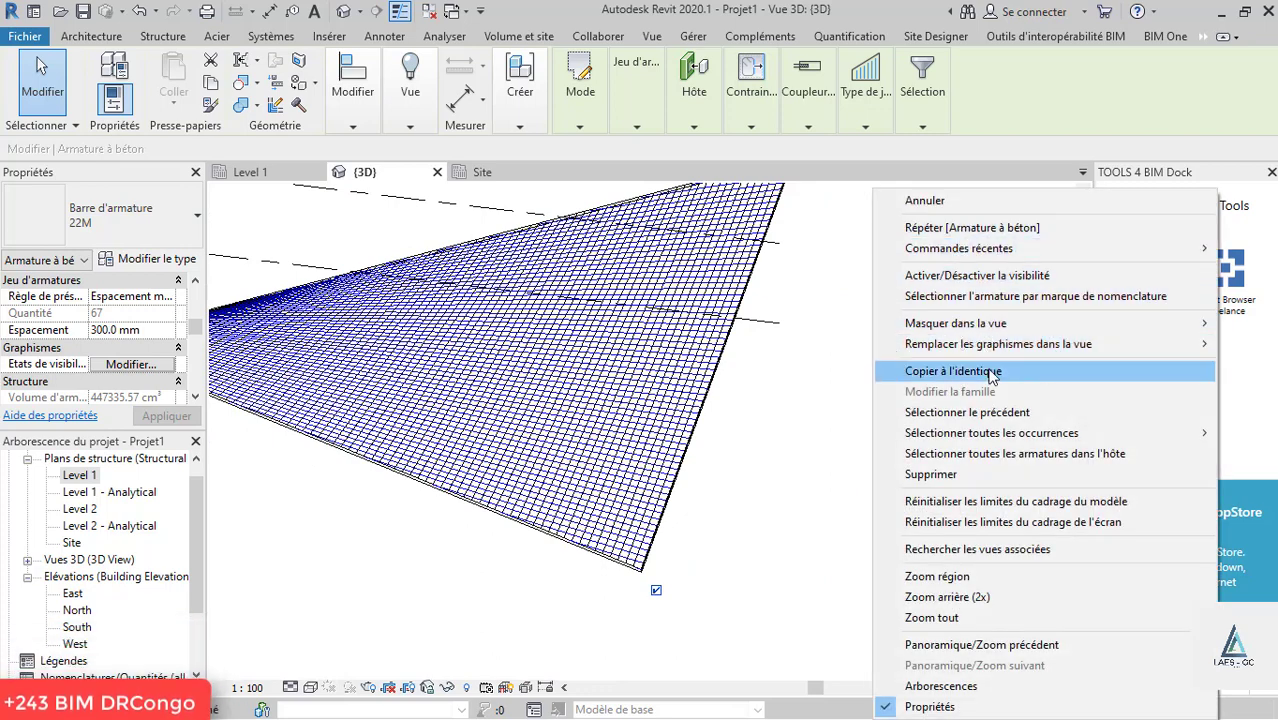
pyautogui.moveTo(985, 344)
pyautogui.click(824, 345)
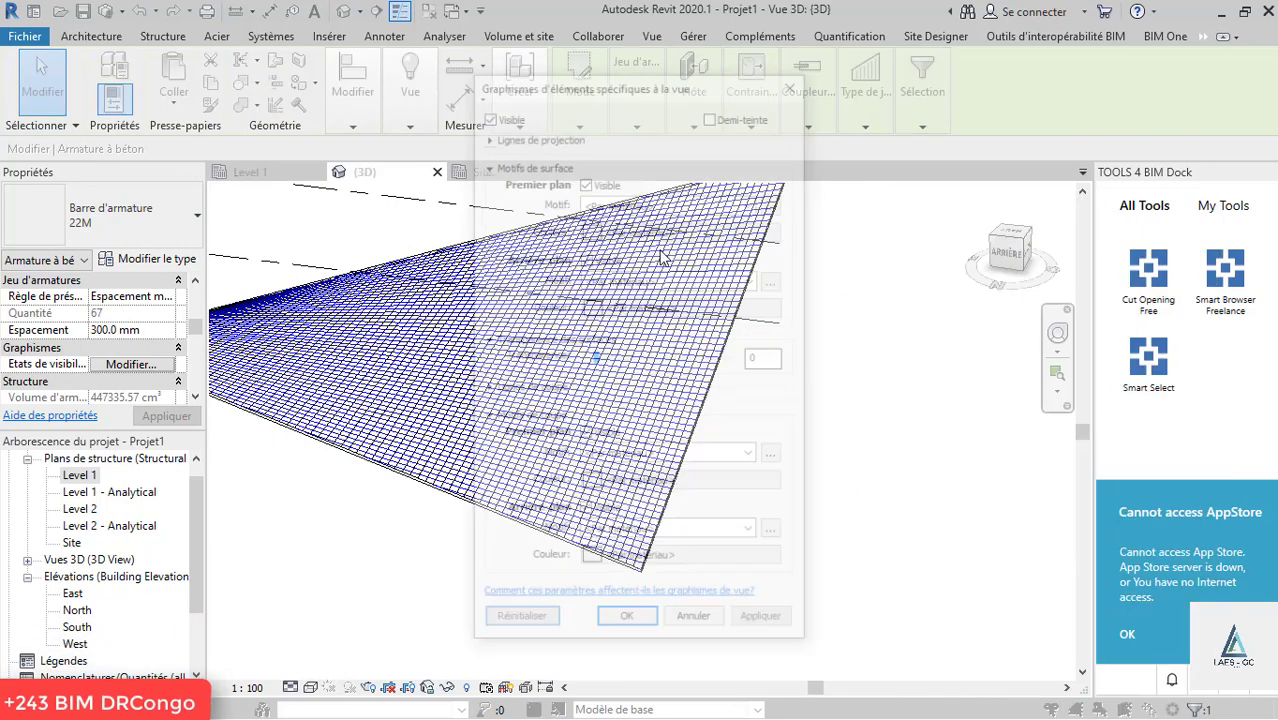
pyautogui.click(752, 203)
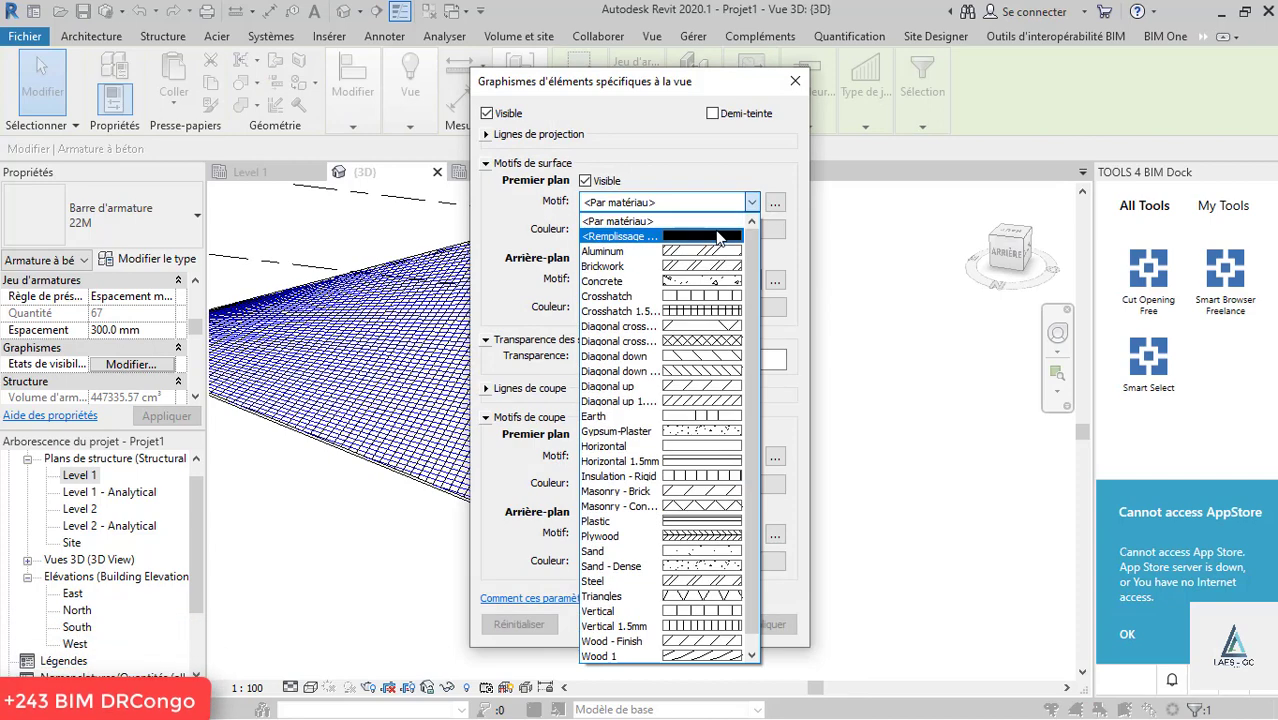
pyautogui.click(600, 237)
pyautogui.click(596, 230)
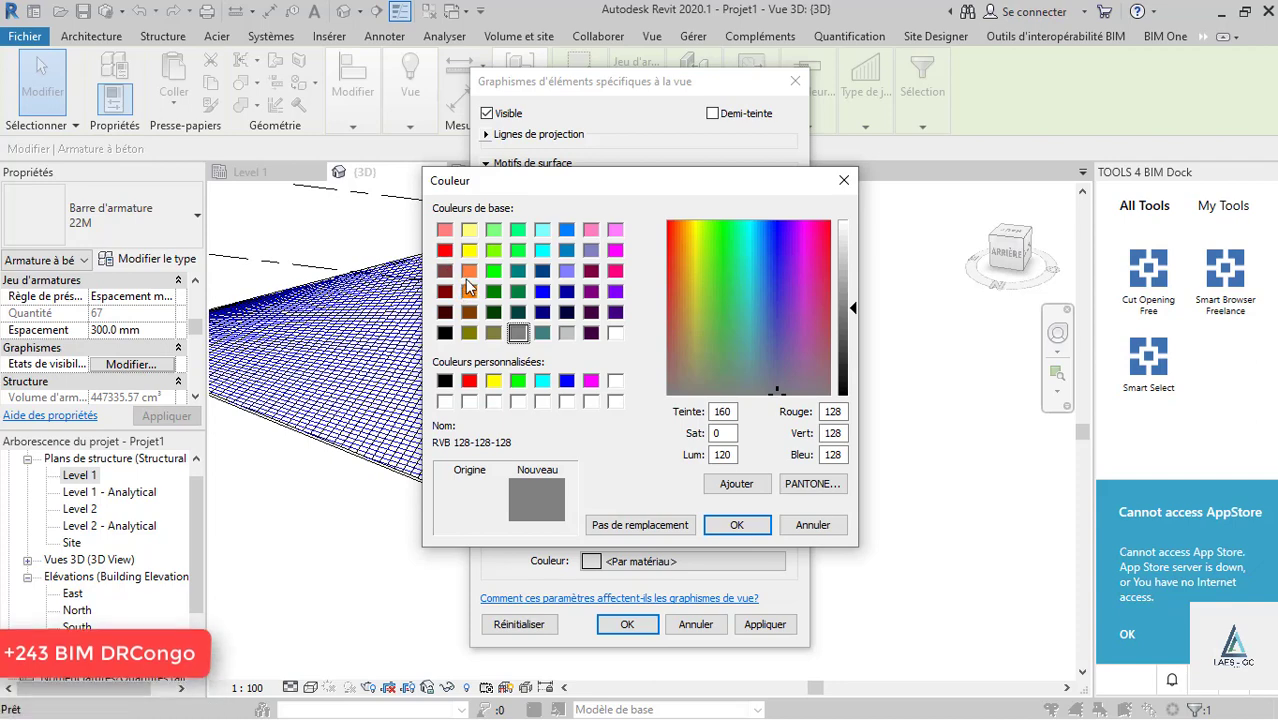
pyautogui.click(737, 525)
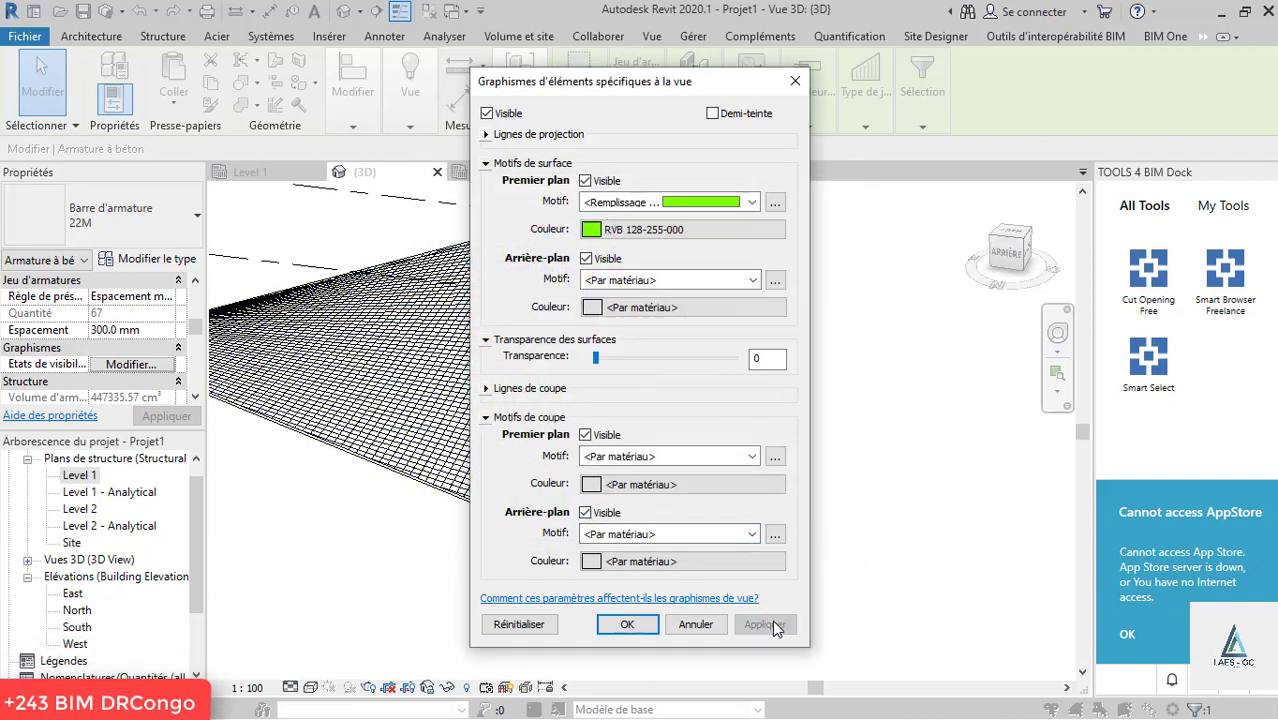
pyautogui.click(633, 624)
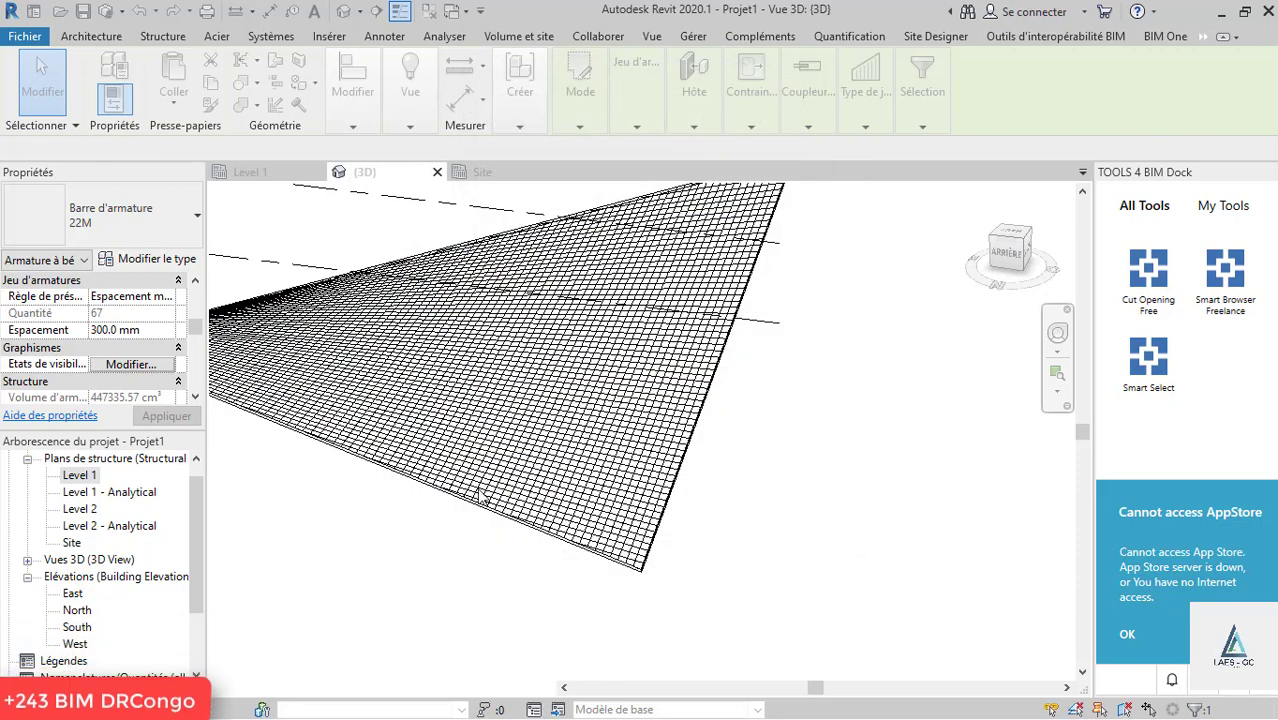
# - Set the 3D view's scale to 1:50 and use a high detail level to show the bars as solids
pyautogui.scroll(2, 420, 525)
pyautogui.click(253, 690)
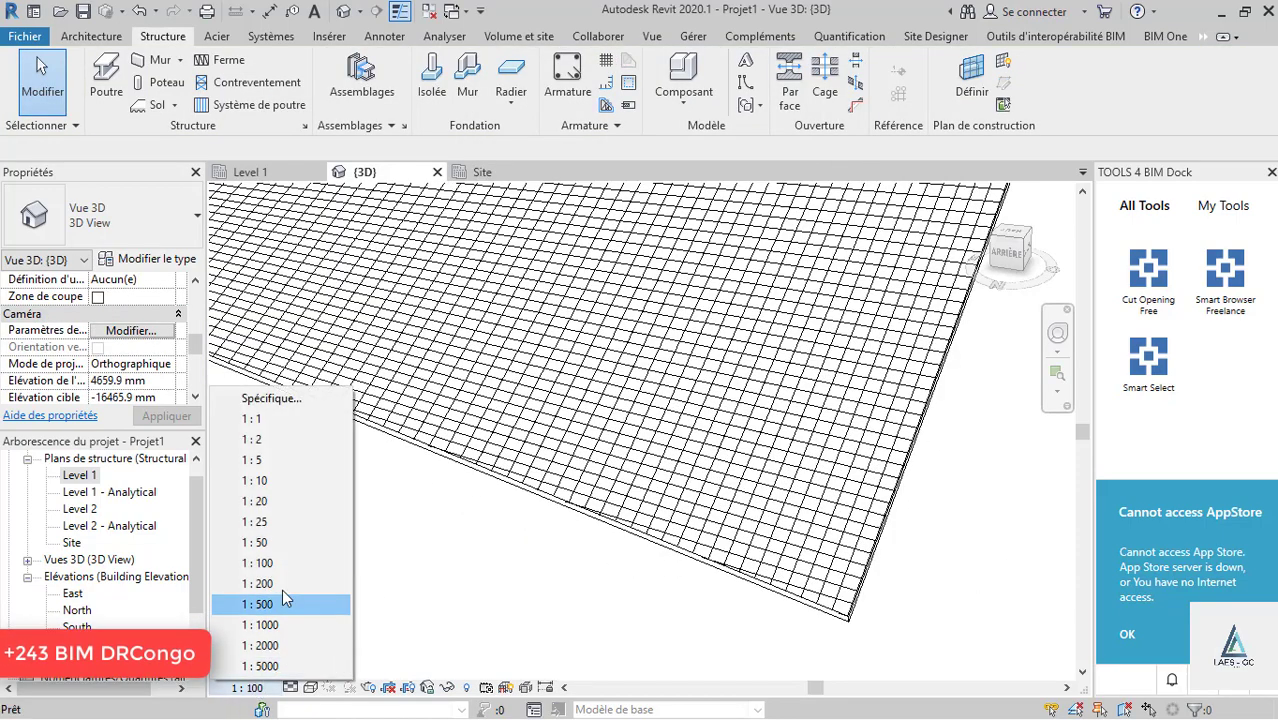
pyautogui.click(275, 543)
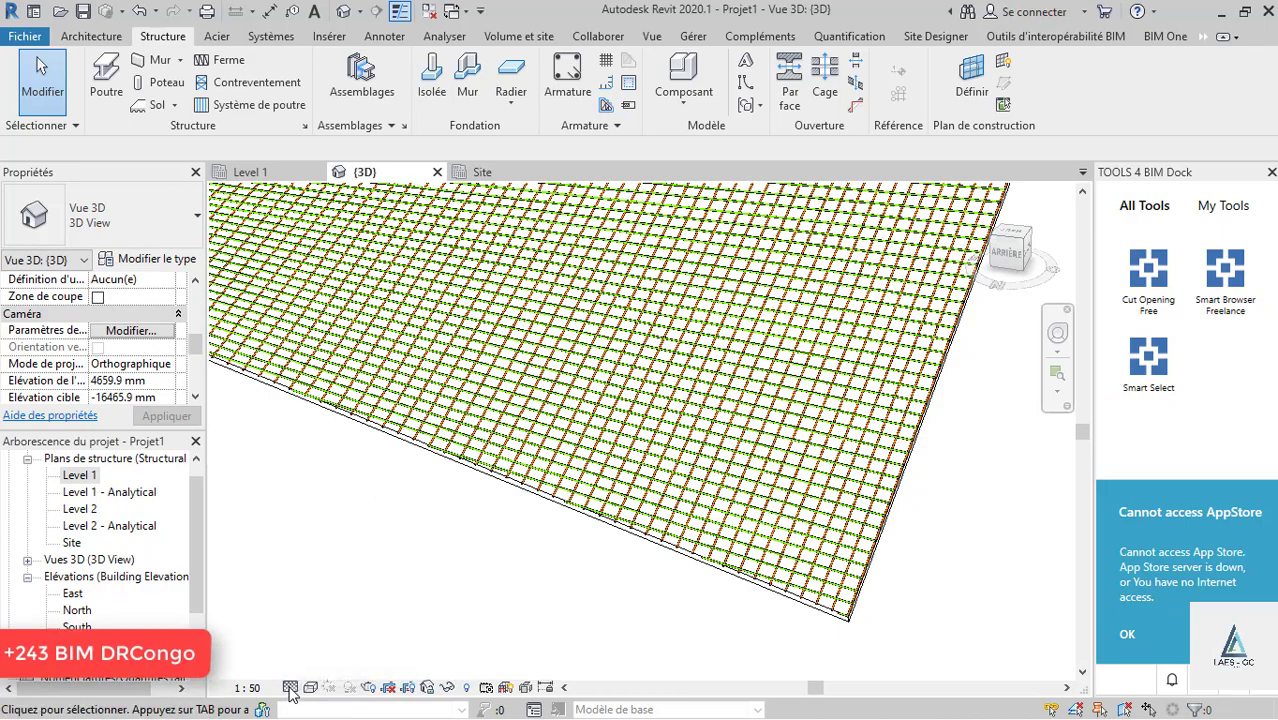
# - Examine the orange and green bar sets over the warped floor from several sides, close up and as a whole
pyautogui.scroll(-5, 643, 559)
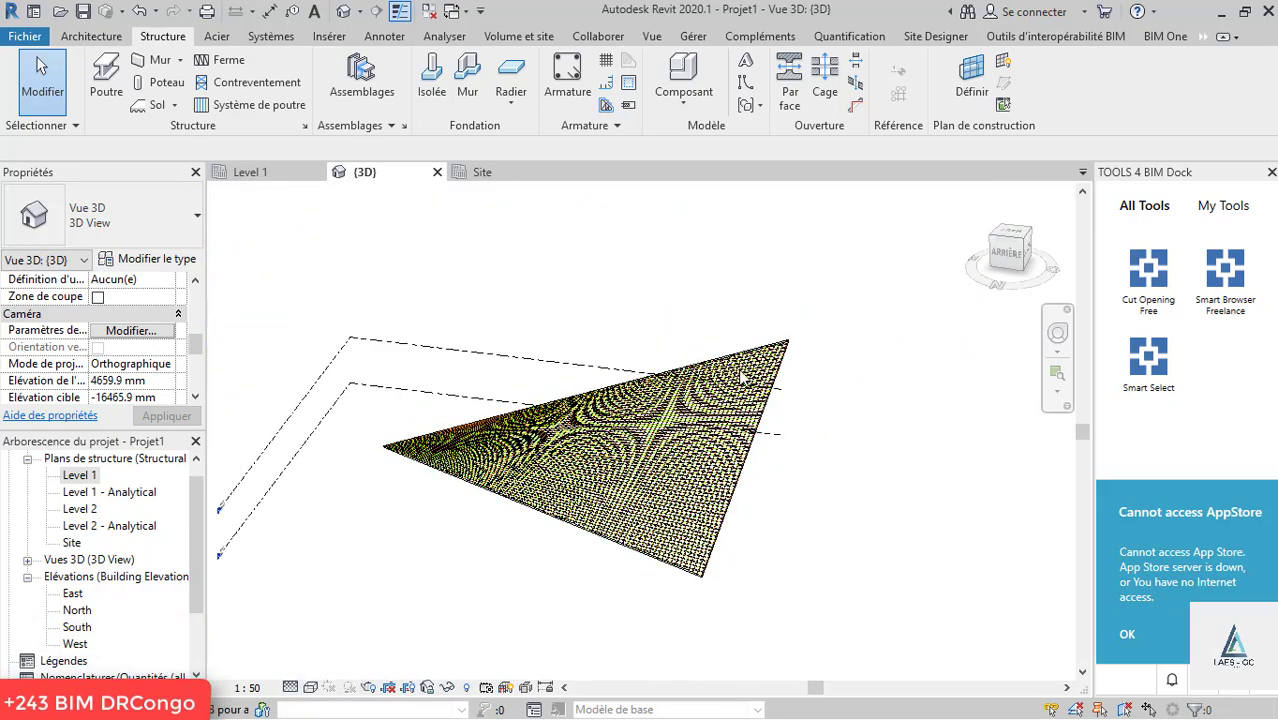
pyautogui.scroll(6, 742, 377)
pyautogui.scroll(-2, 607, 310)
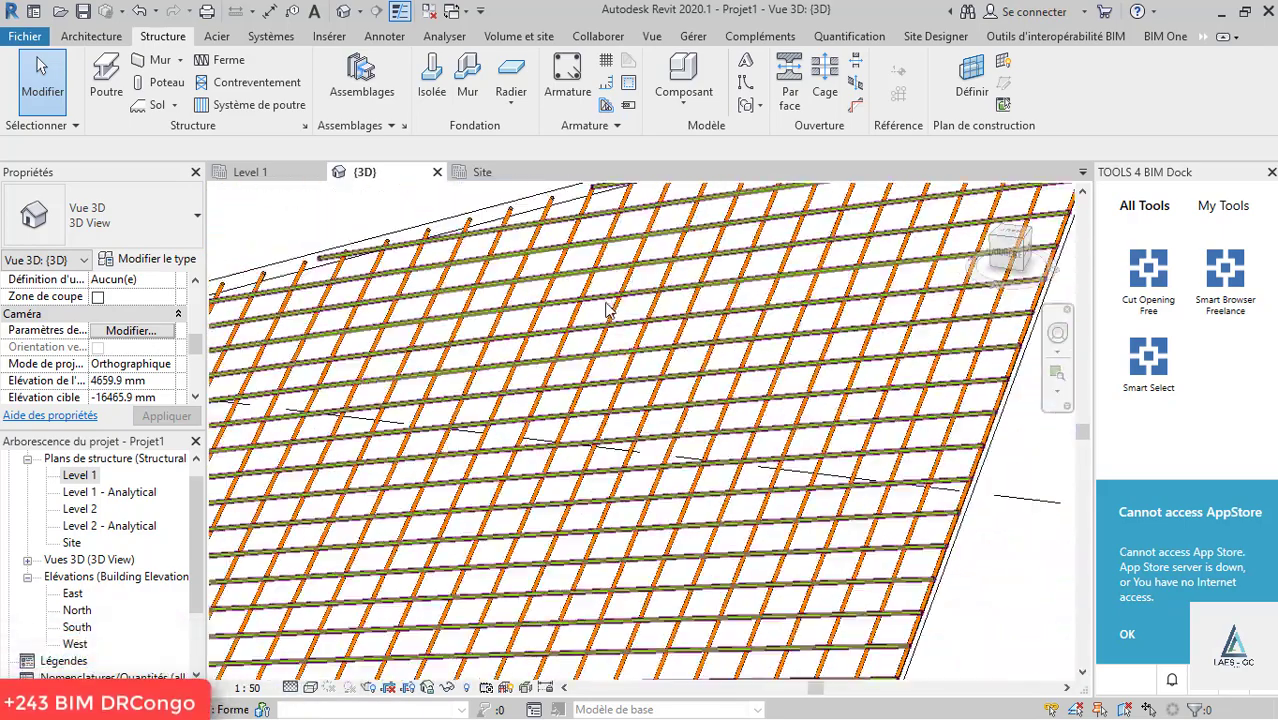
pyautogui.scroll(-2, 607, 310)
pyautogui.scroll(-5, 662, 379)
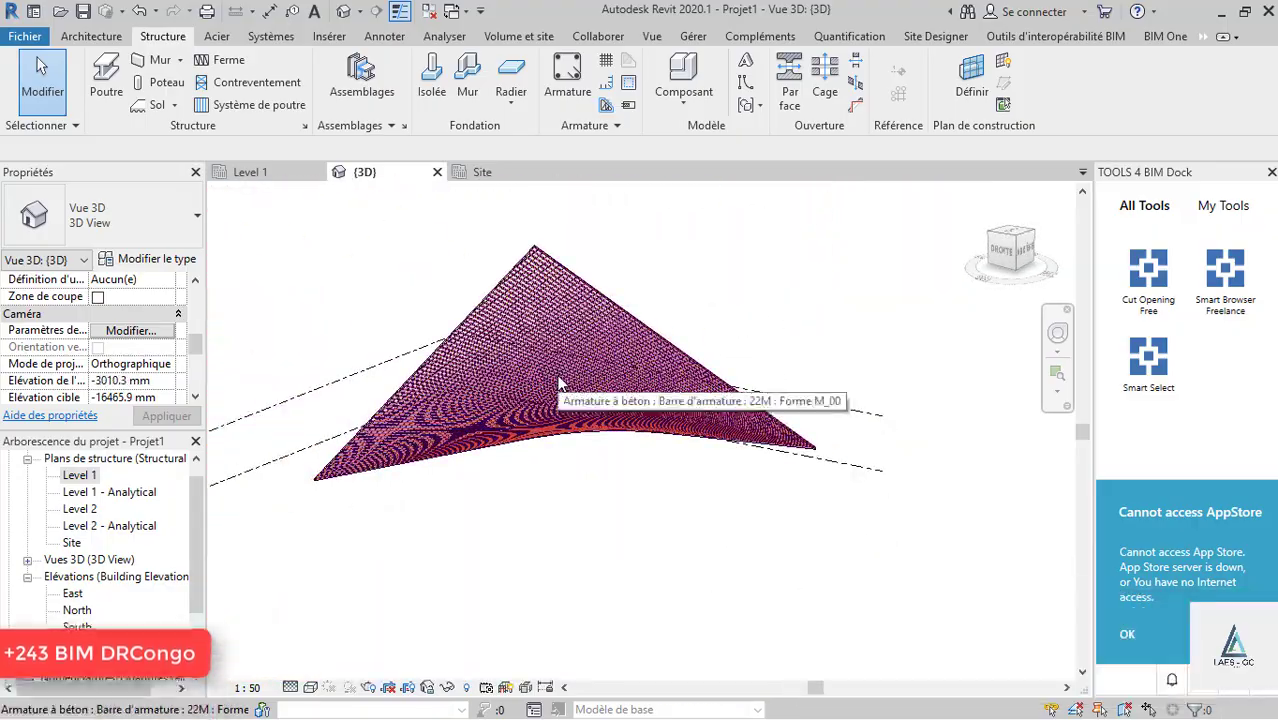
pyautogui.scroll(4, 375, 370)
pyautogui.scroll(3, 375, 370)
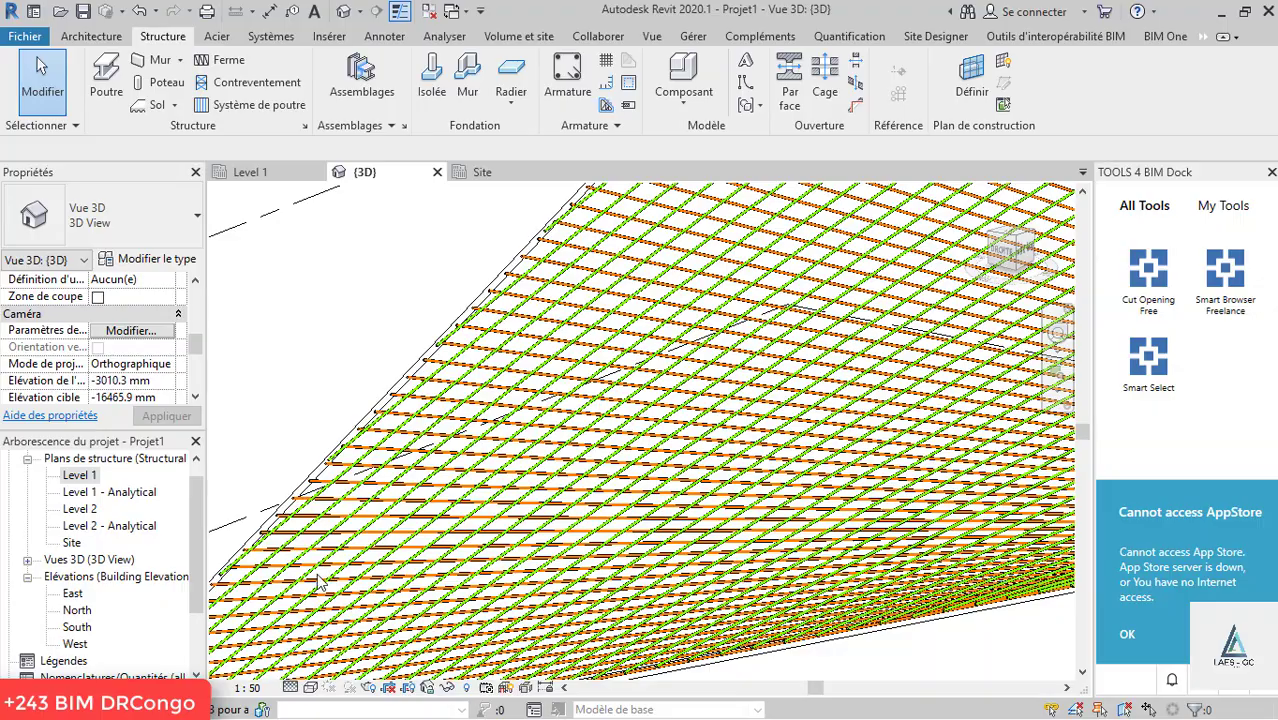
pyautogui.scroll(-3, 399, 362)
pyautogui.keyDown('shift'); pyautogui.moveTo(399, 362); pyautogui.dragTo(720, 505, button='middle'); pyautogui.keyUp('shift')
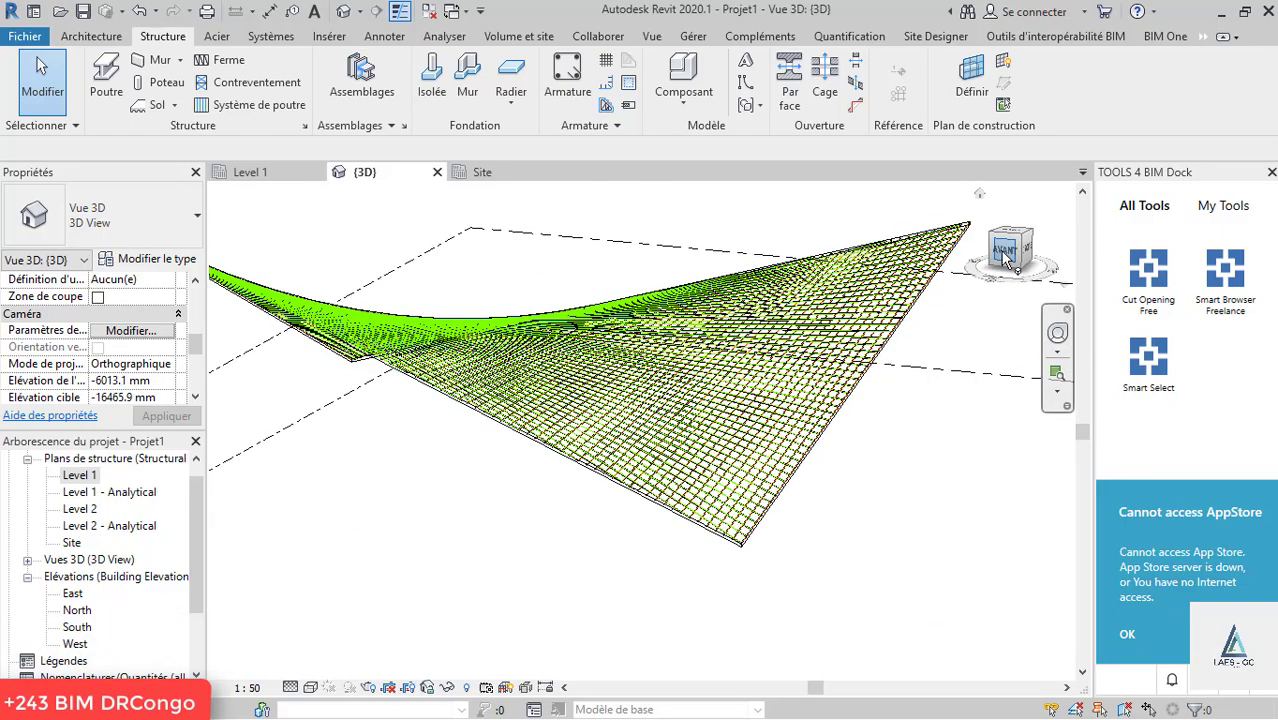
# - View the reinforced floor from the front (AVANT), then inspect its crossing bars from above and close up at a corner
pyautogui.click(1005, 252)
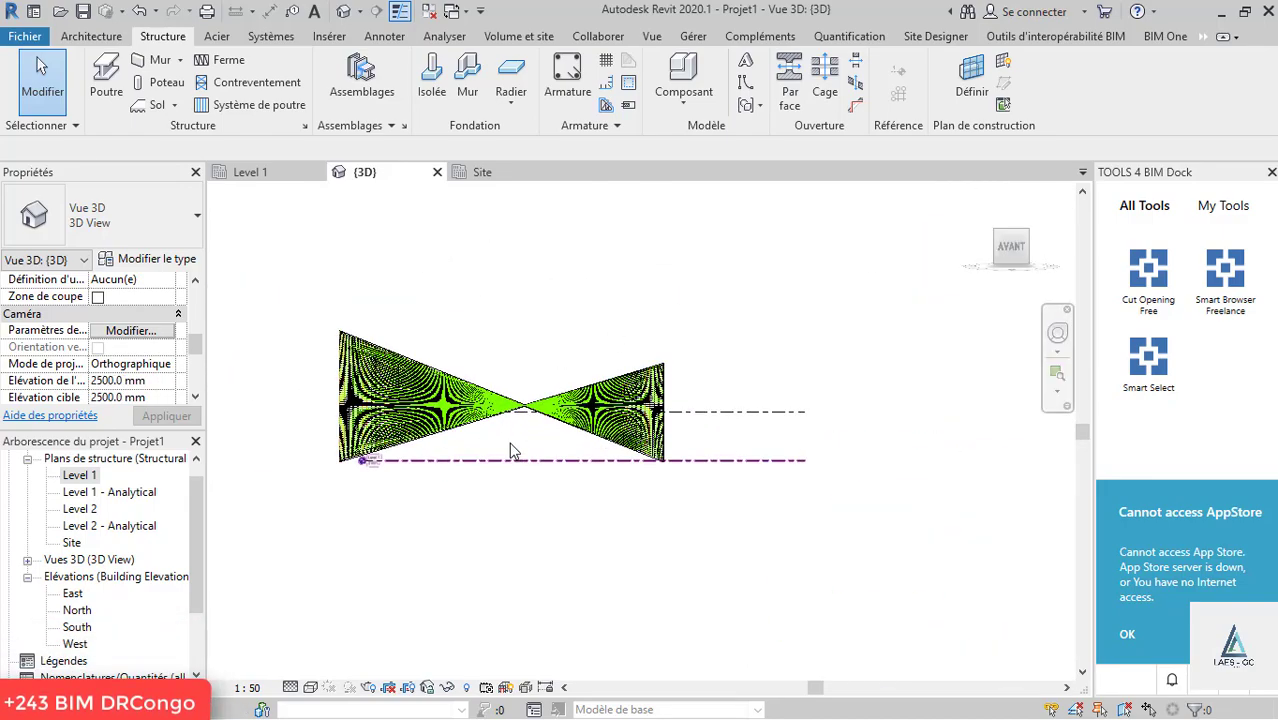
pyautogui.scroll(1, 510, 450)
pyautogui.keyDown('shift'); pyautogui.moveTo(977, 222); pyautogui.dragTo(620, 360, button='middle'); pyautogui.keyUp('shift')
pyautogui.scroll(8, 620, 360)
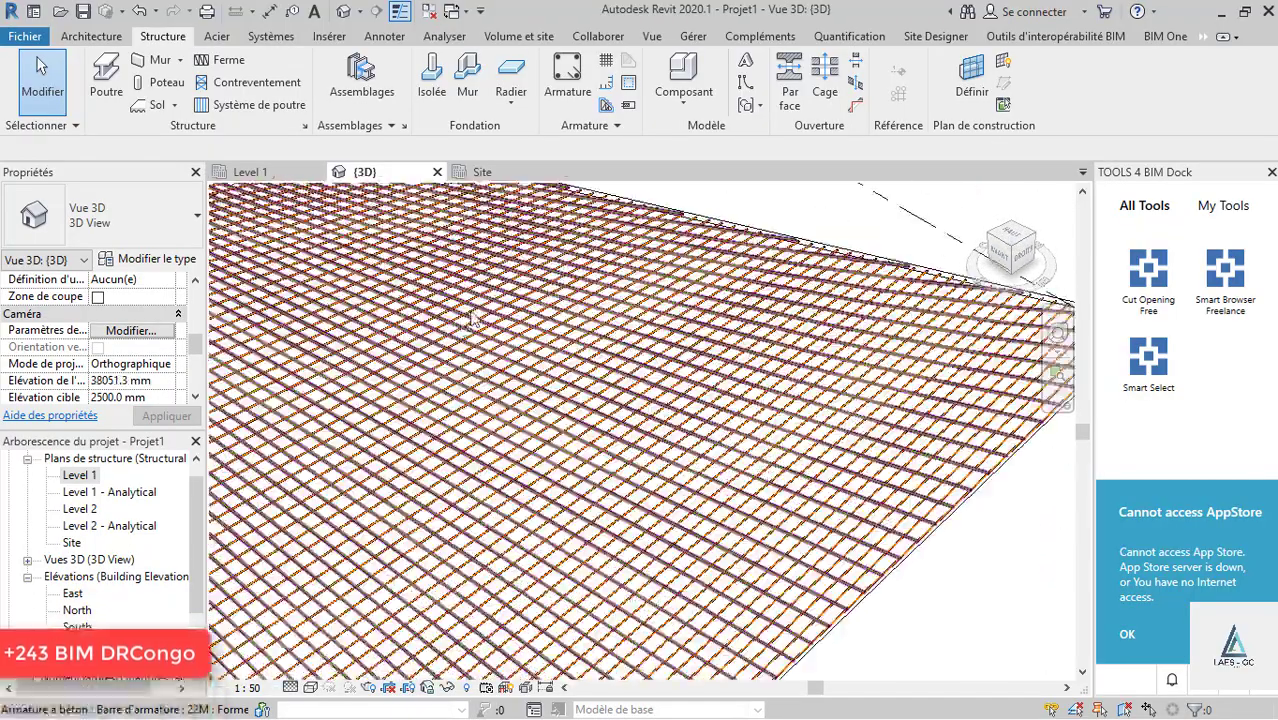
pyautogui.scroll(-6, 700, 330)
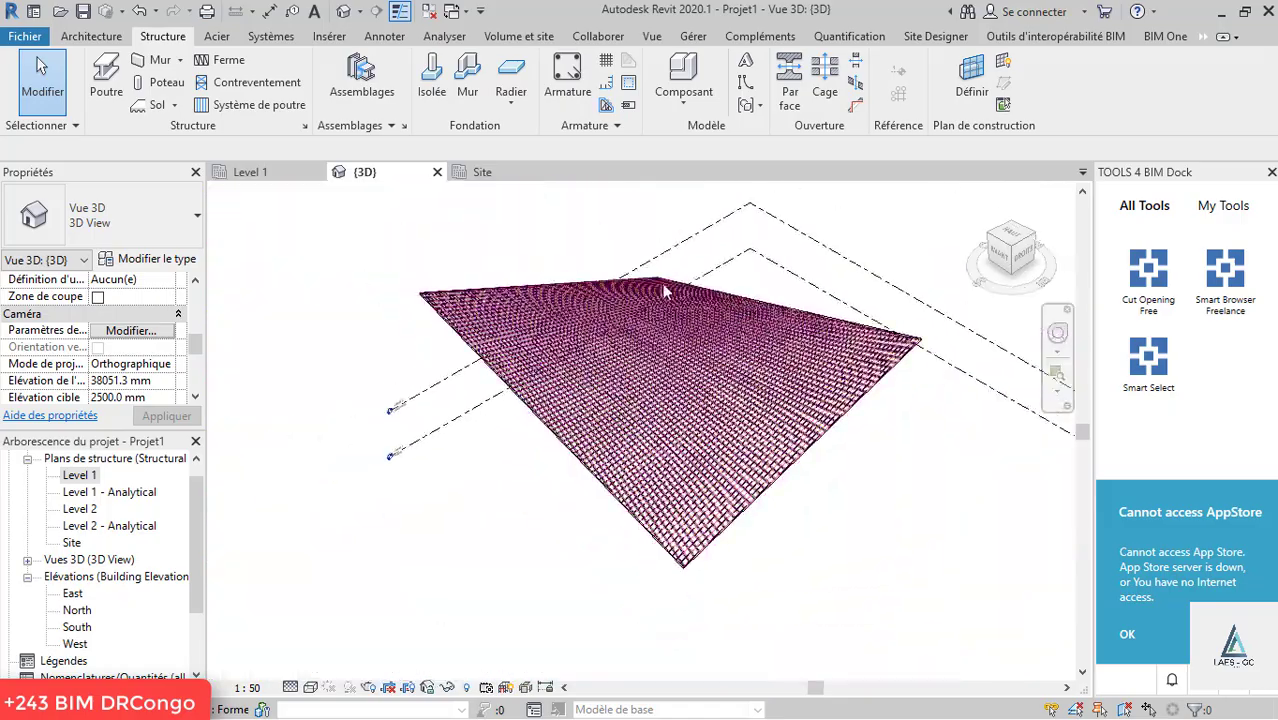
pyautogui.scroll(5, 455, 243)
pyautogui.scroll(2, 455, 243)
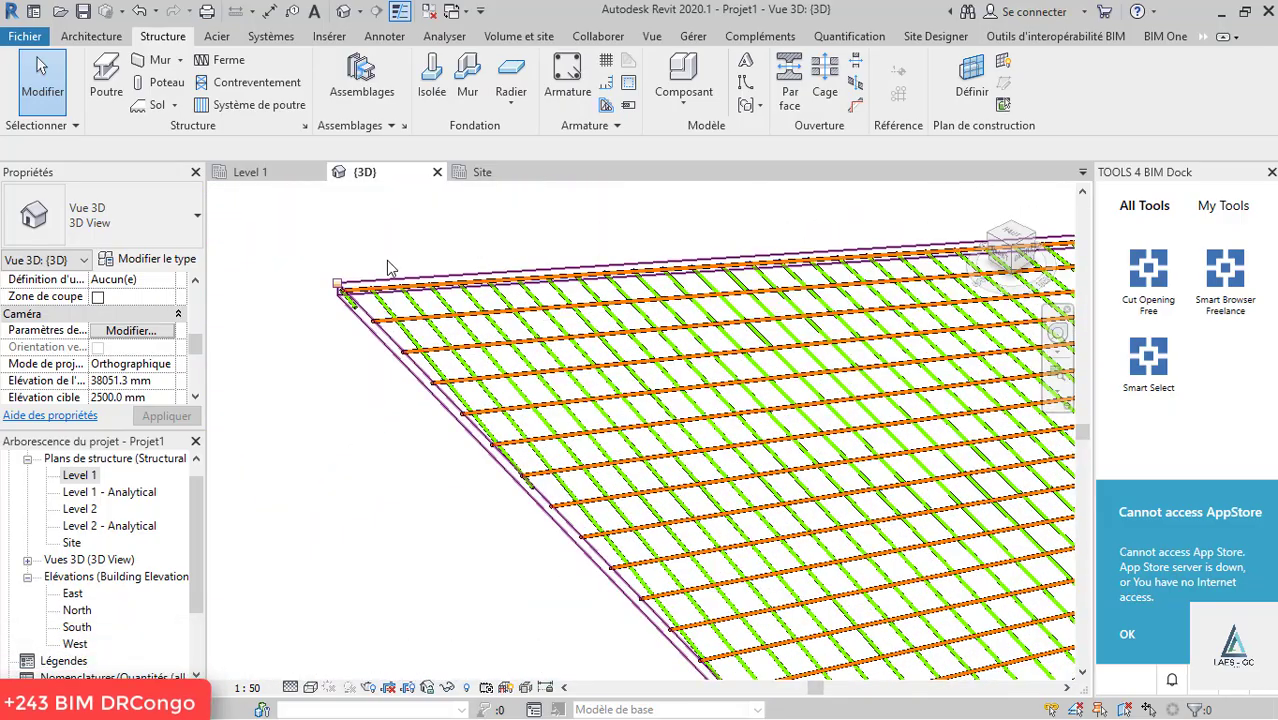
pyautogui.scroll(5, 399, 307)
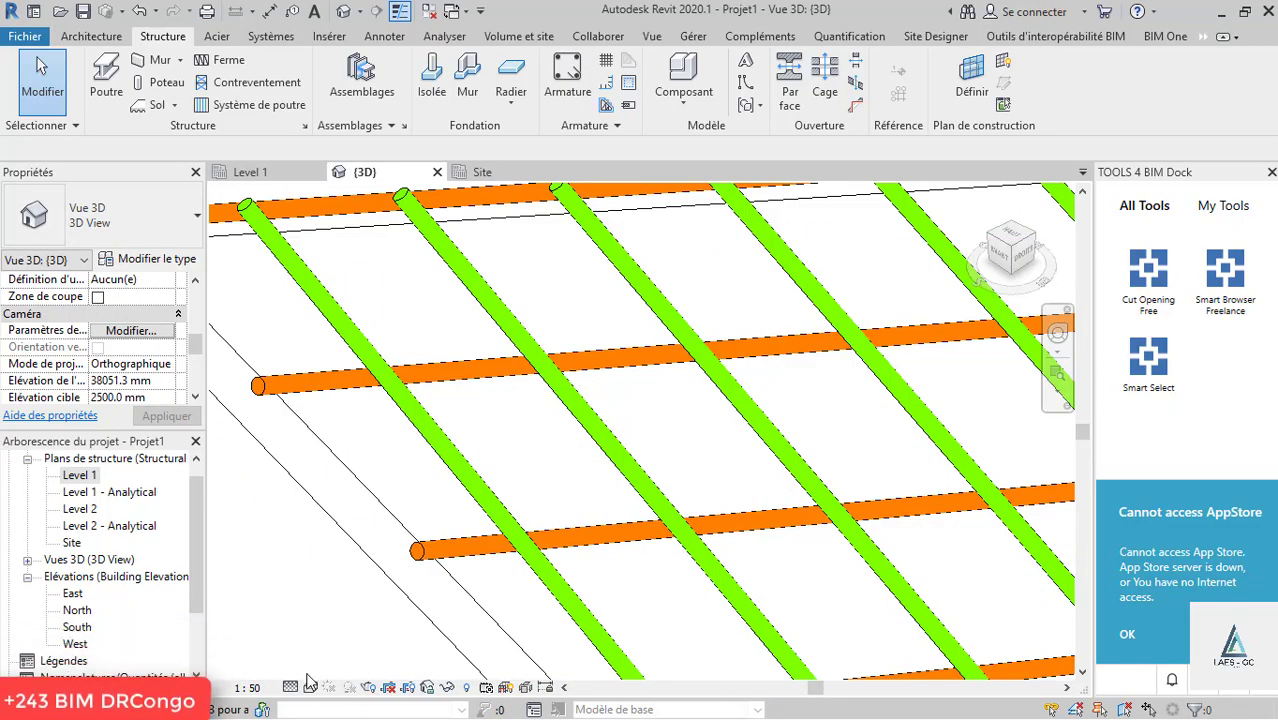
# - Set the 3D view's visual style to Ombré and examine the crossing bars along the floor's edges and corners
pyautogui.click(341, 610)
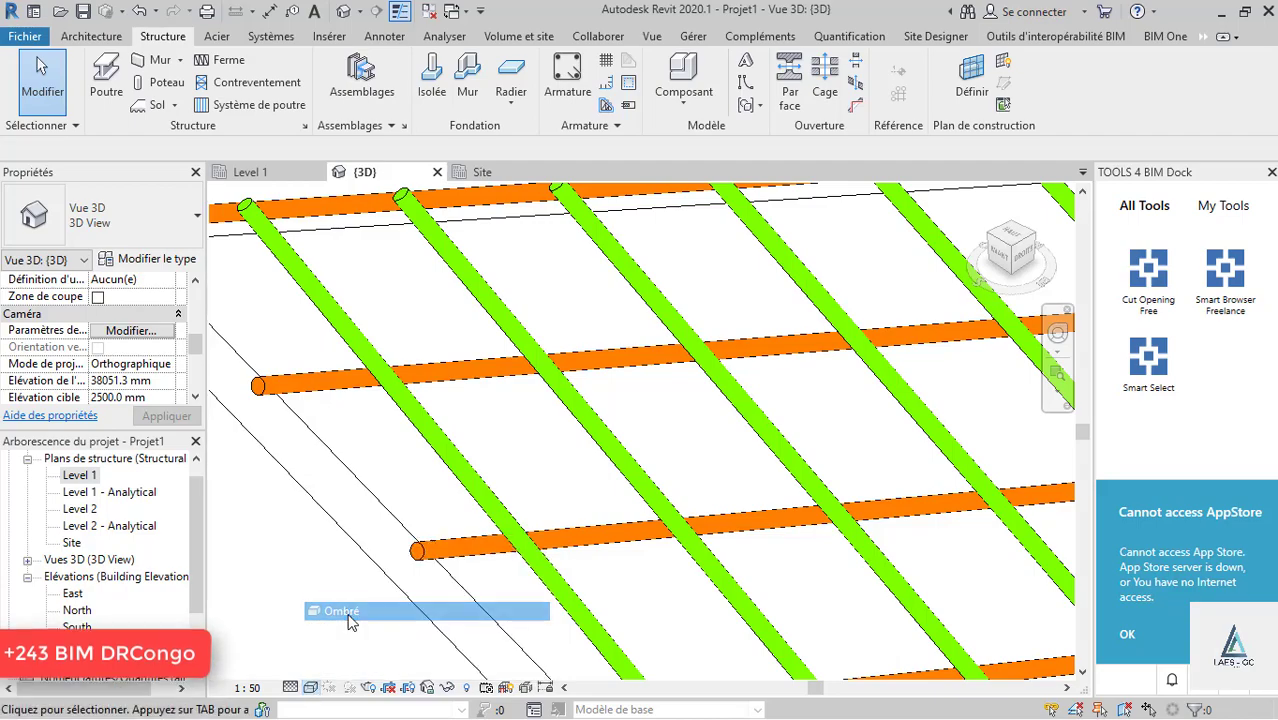
pyautogui.scroll(-8, 465, 298)
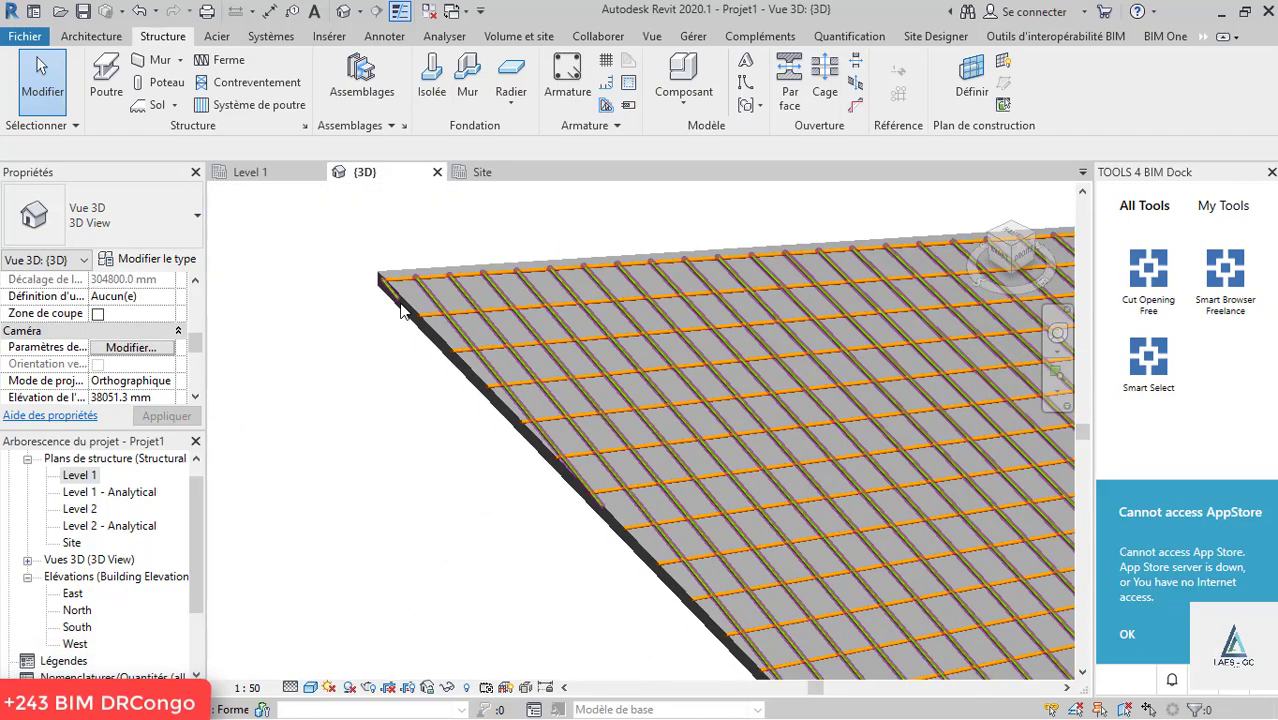
pyautogui.scroll(8, 404, 312)
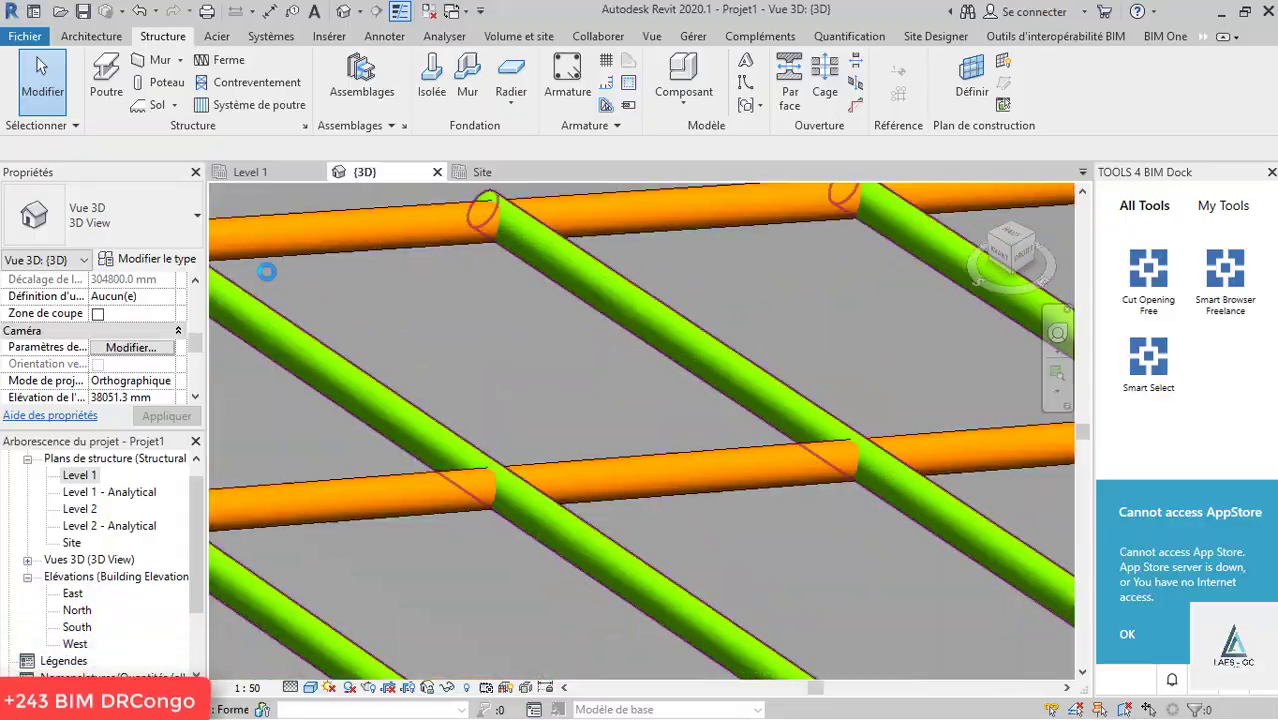
pyautogui.scroll(-8, 267, 276)
pyautogui.scroll(-6, 268, 279)
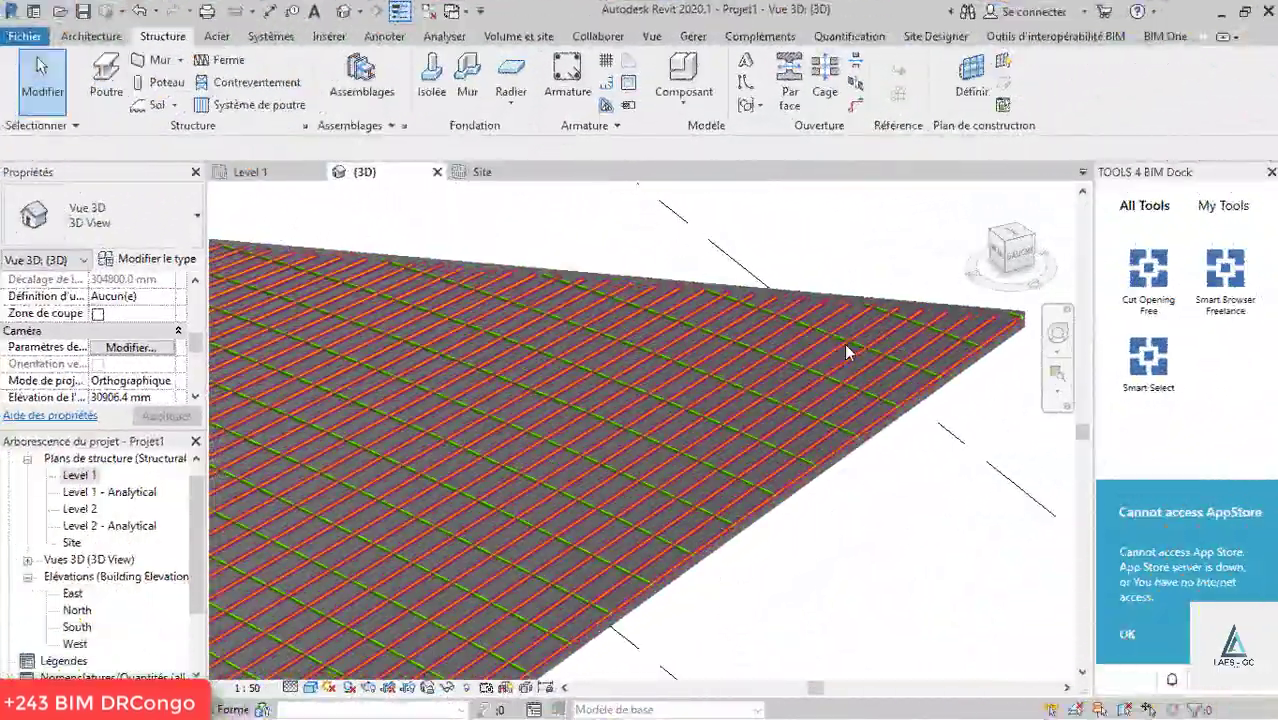
pyautogui.scroll(5, 844, 343)
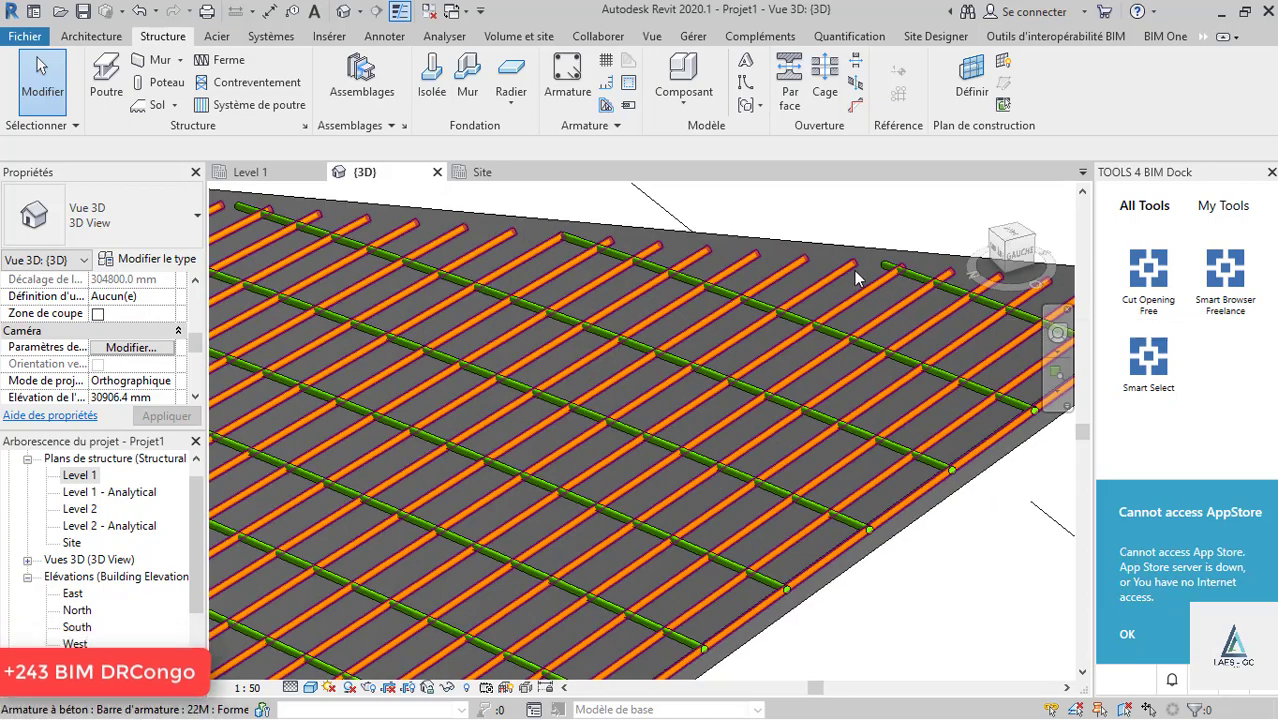
# - Inspect the crossing orange and green bars along the floor's edges and corners, then view the whole reinforced floor
pyautogui.scroll(6, 844, 430)
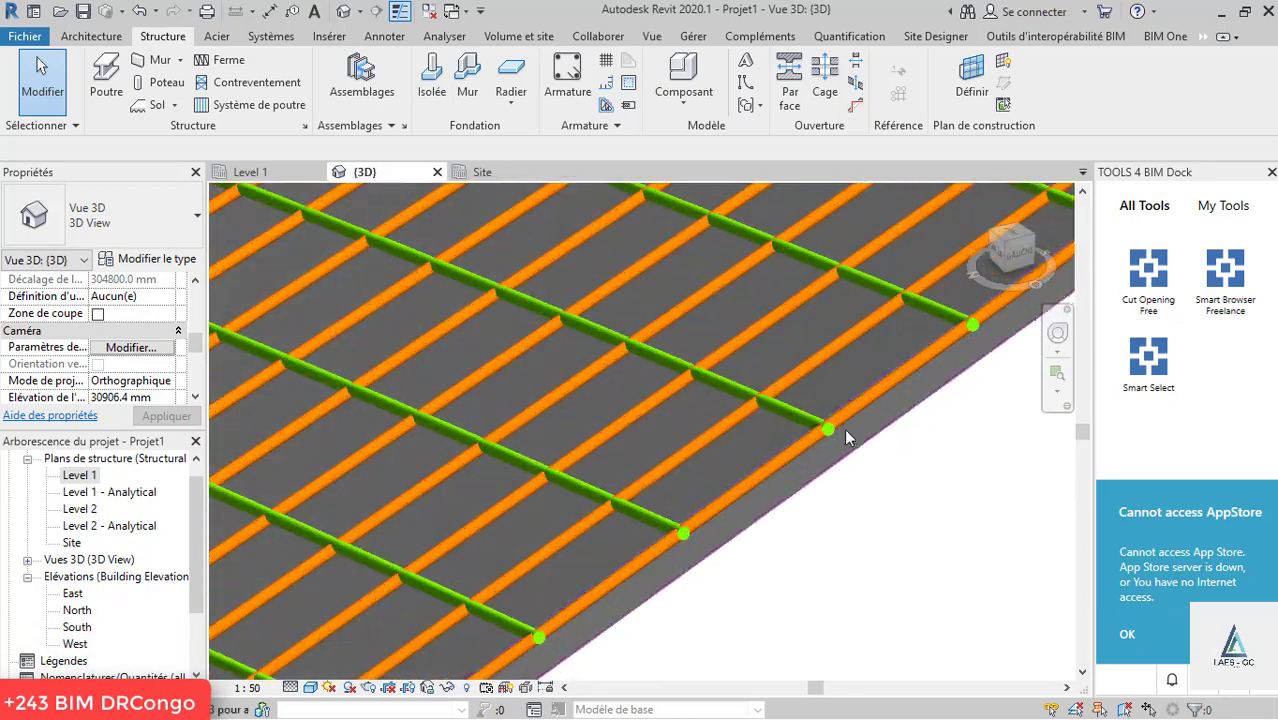
pyautogui.scroll(-5, 842, 428)
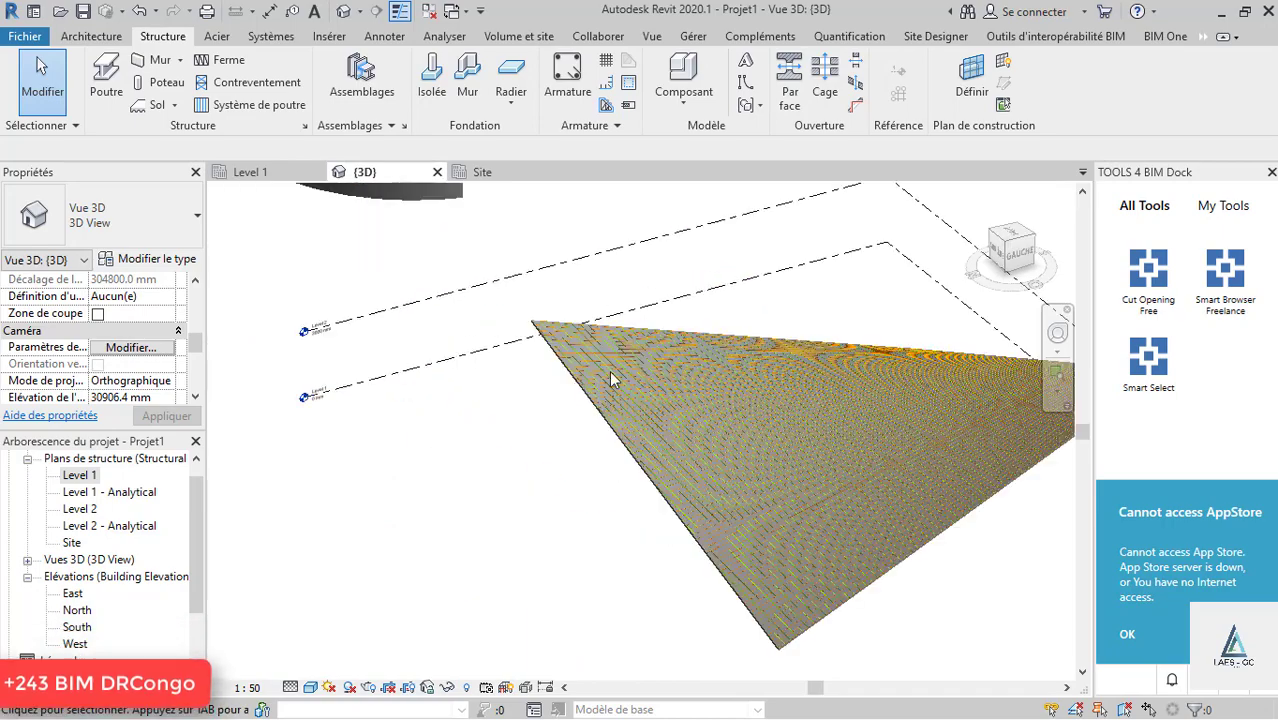
pyautogui.scroll(8, 734, 324)
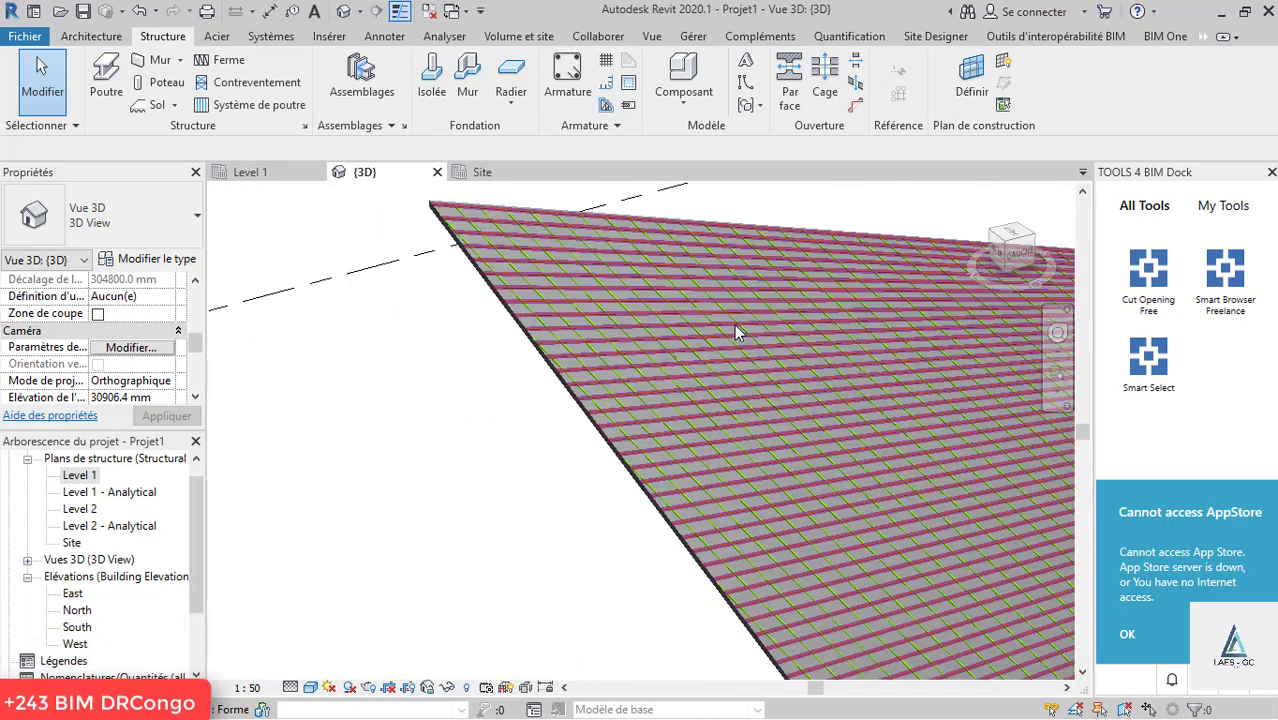
pyautogui.scroll(4, 733, 326)
pyautogui.scroll(-5, 622, 386)
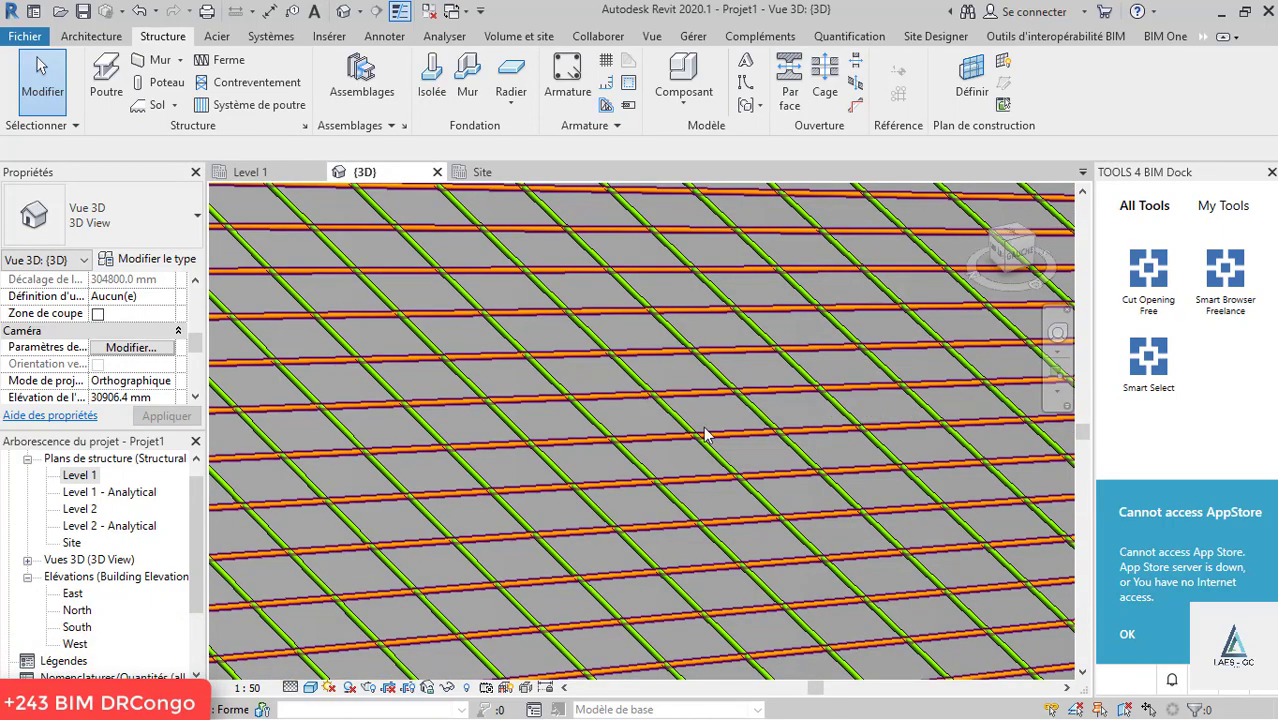
pyautogui.scroll(-4, 700, 437)
pyautogui.scroll(5, 793, 364)
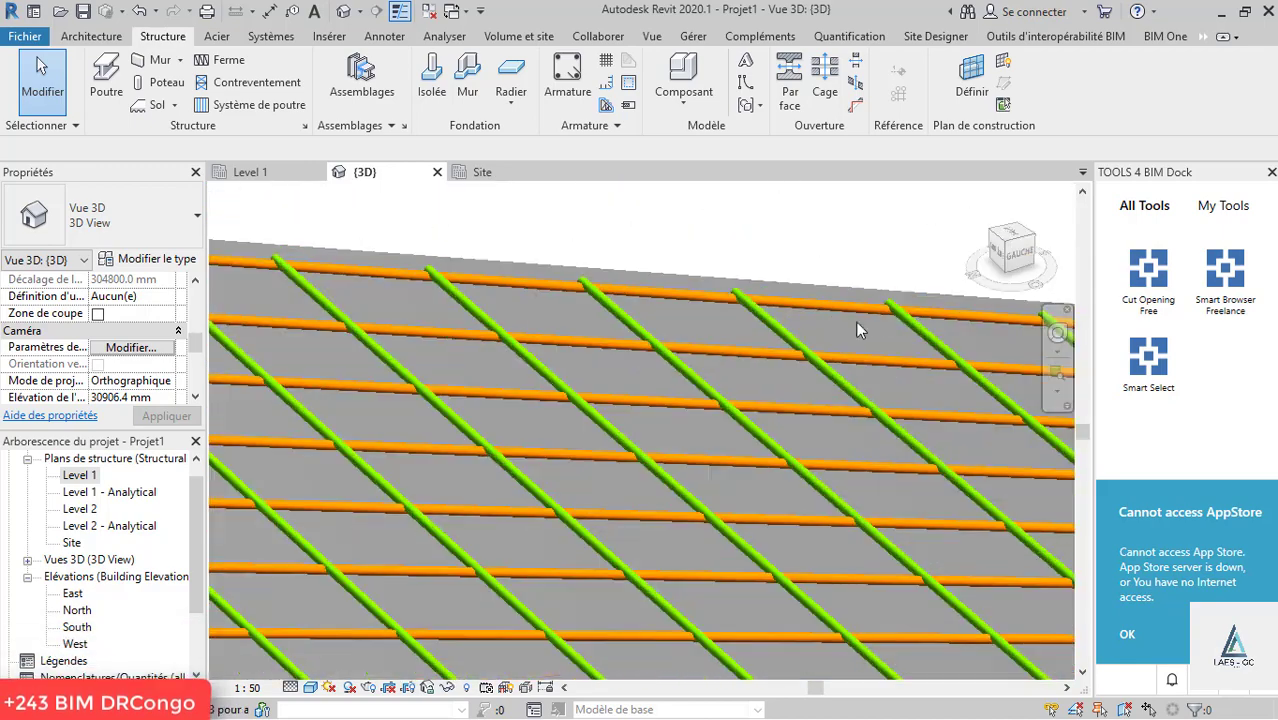
pyautogui.scroll(2, 872, 315)
pyautogui.scroll(-7, 872, 315)
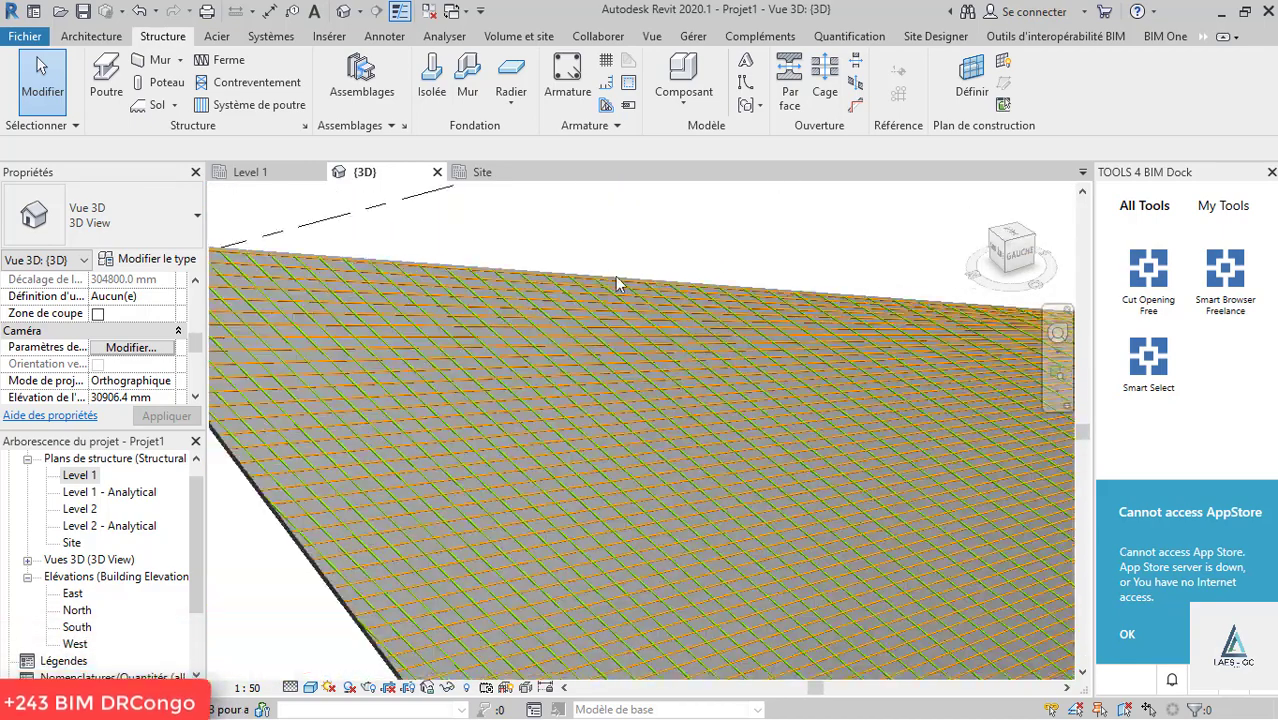
pyautogui.scroll(-3, 744, 322)
pyautogui.scroll(5, 315, 618)
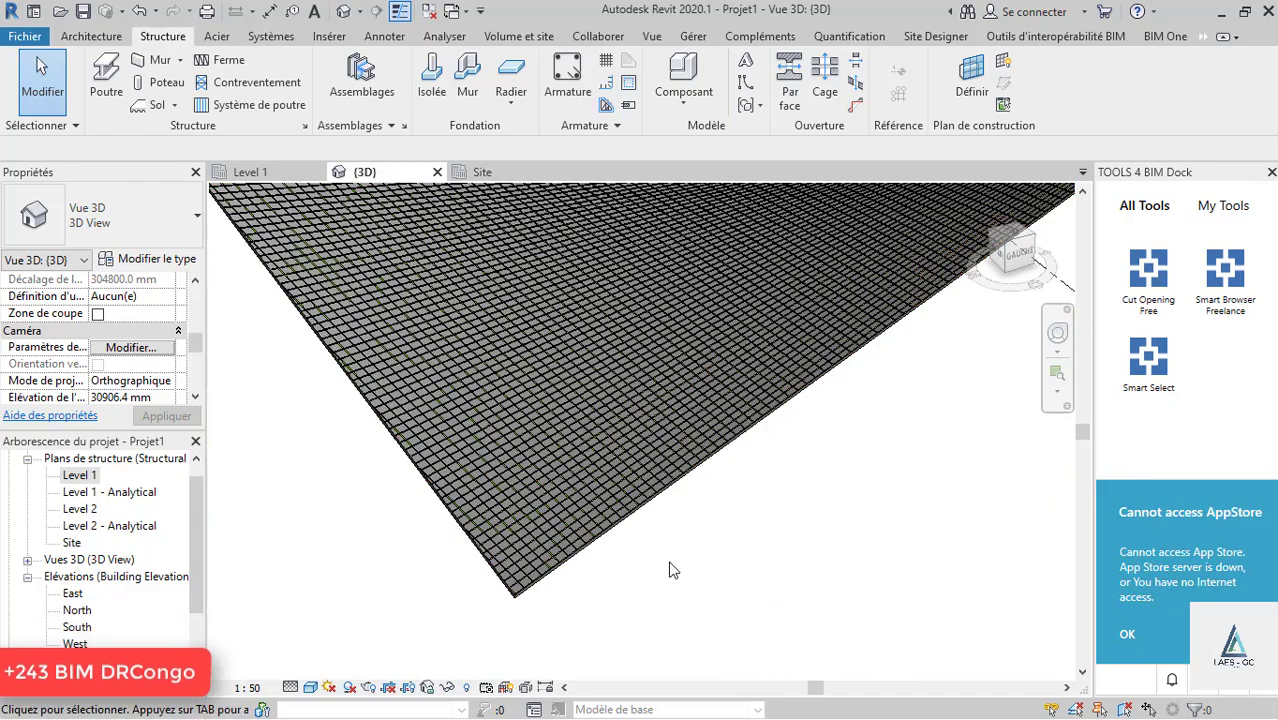
pyautogui.scroll(-3, 668, 560)
pyautogui.scroll(2, 612, 600)
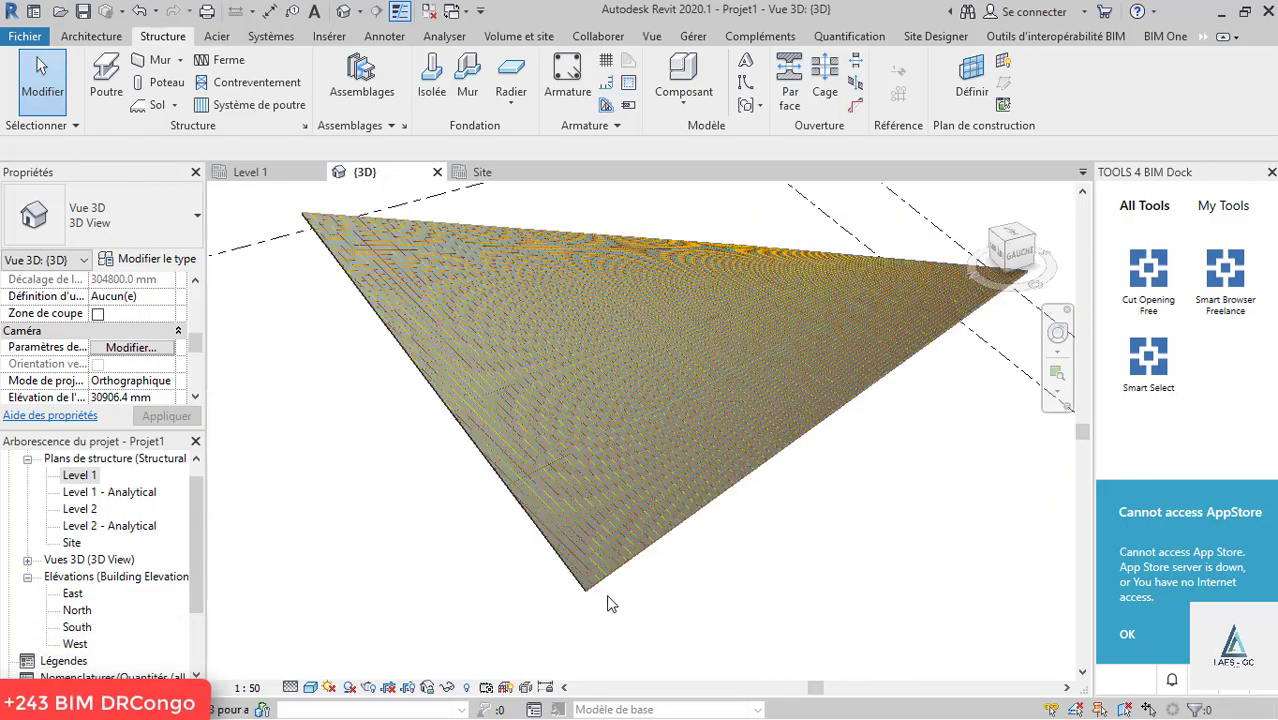
pyautogui.scroll(3, 615, 600)
pyautogui.scroll(-3, 640, 595)
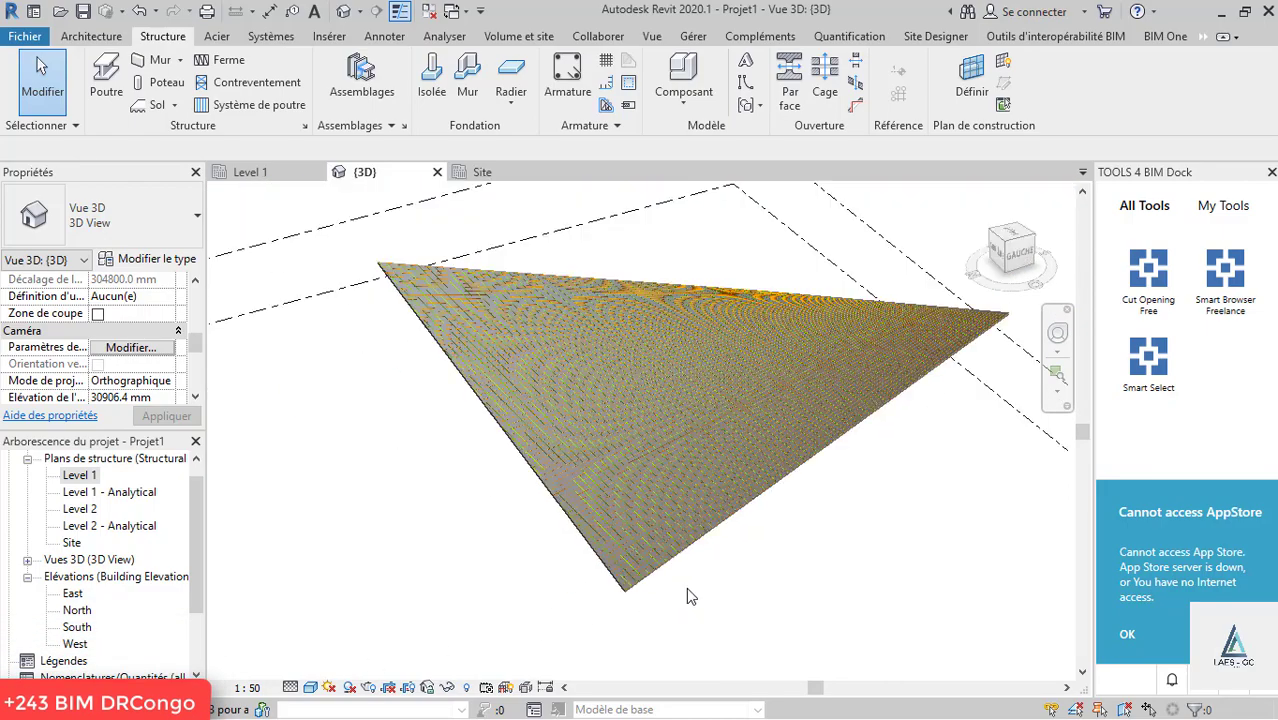
pyautogui.scroll(-2, 798, 528)
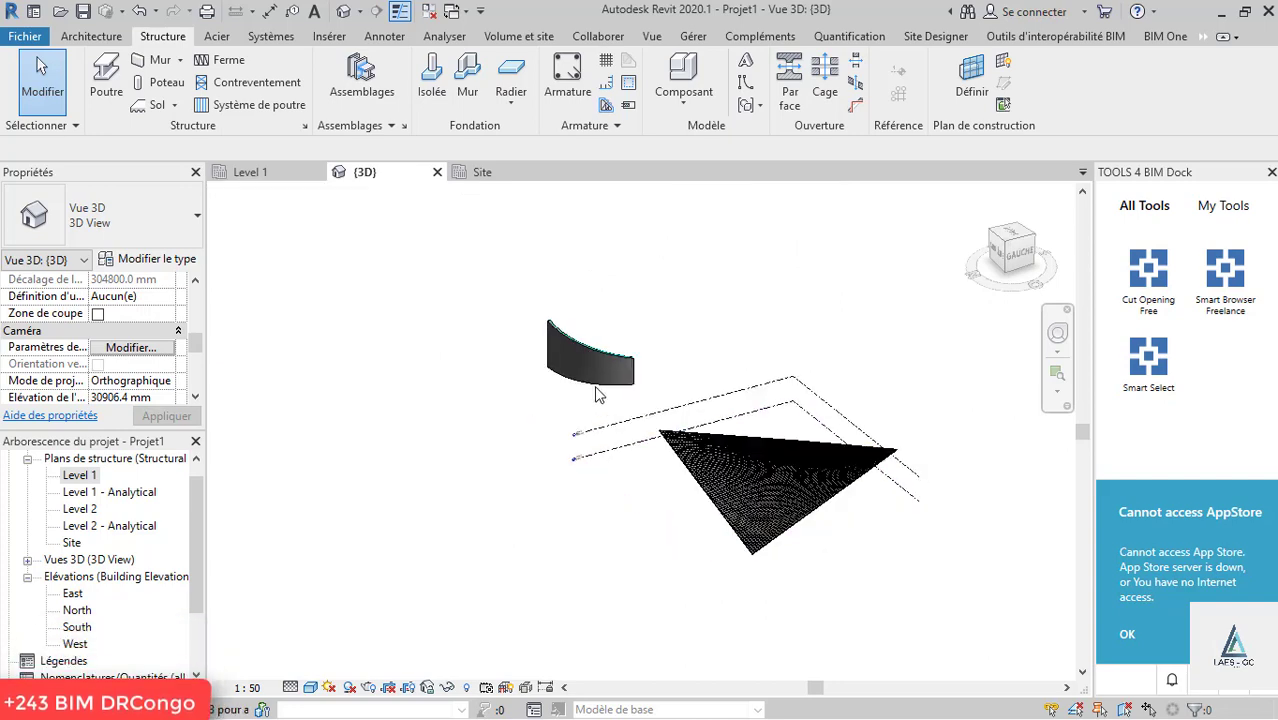
# - Reveal the hidden elements, unhide the curved wall's reinforcement in the 3D view by element, and leave the reveal mode
pyautogui.scroll(5, 697, 380)
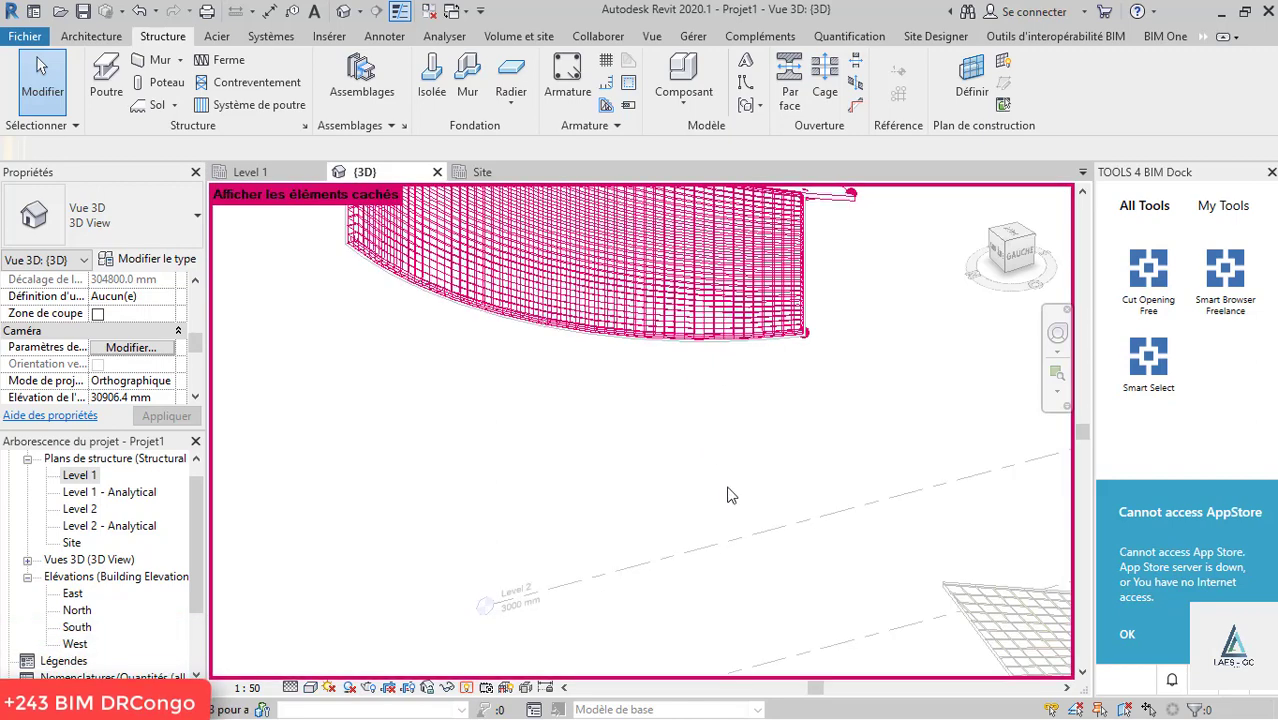
pyautogui.scroll(-2, 729, 487)
pyautogui.moveTo(810, 432); pyautogui.dragTo(570, 352)
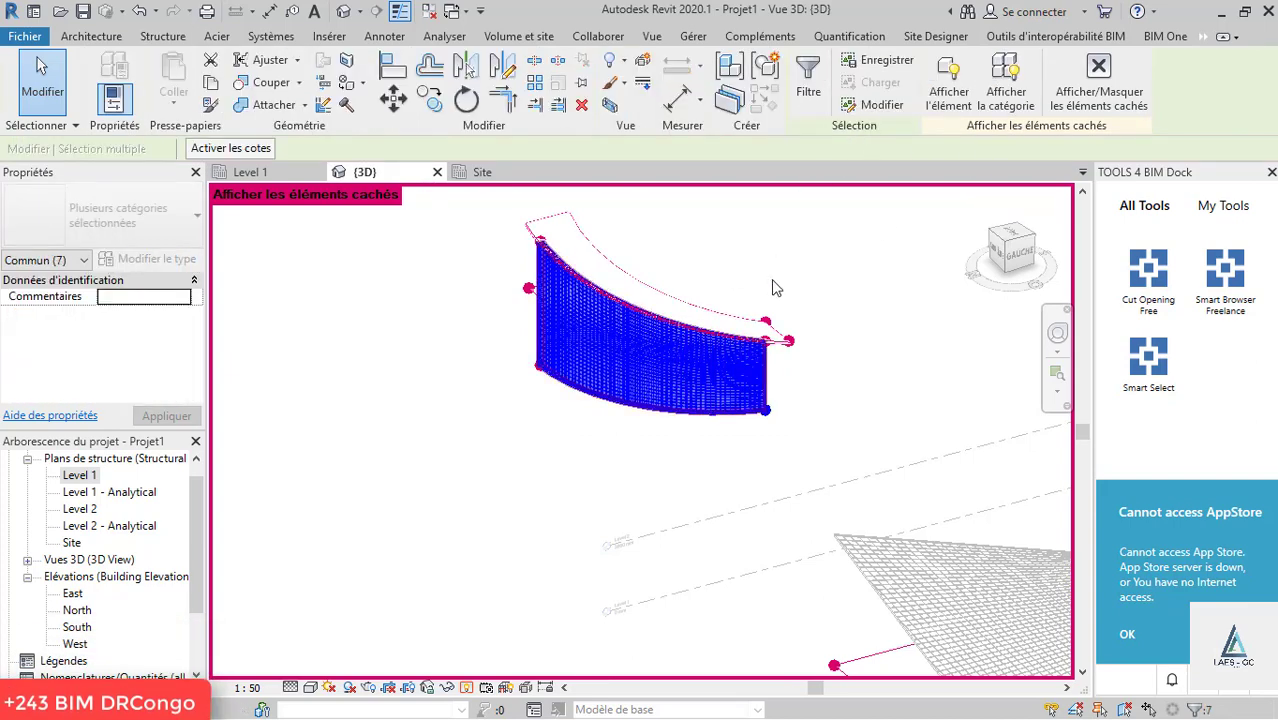
pyautogui.click(806, 85)
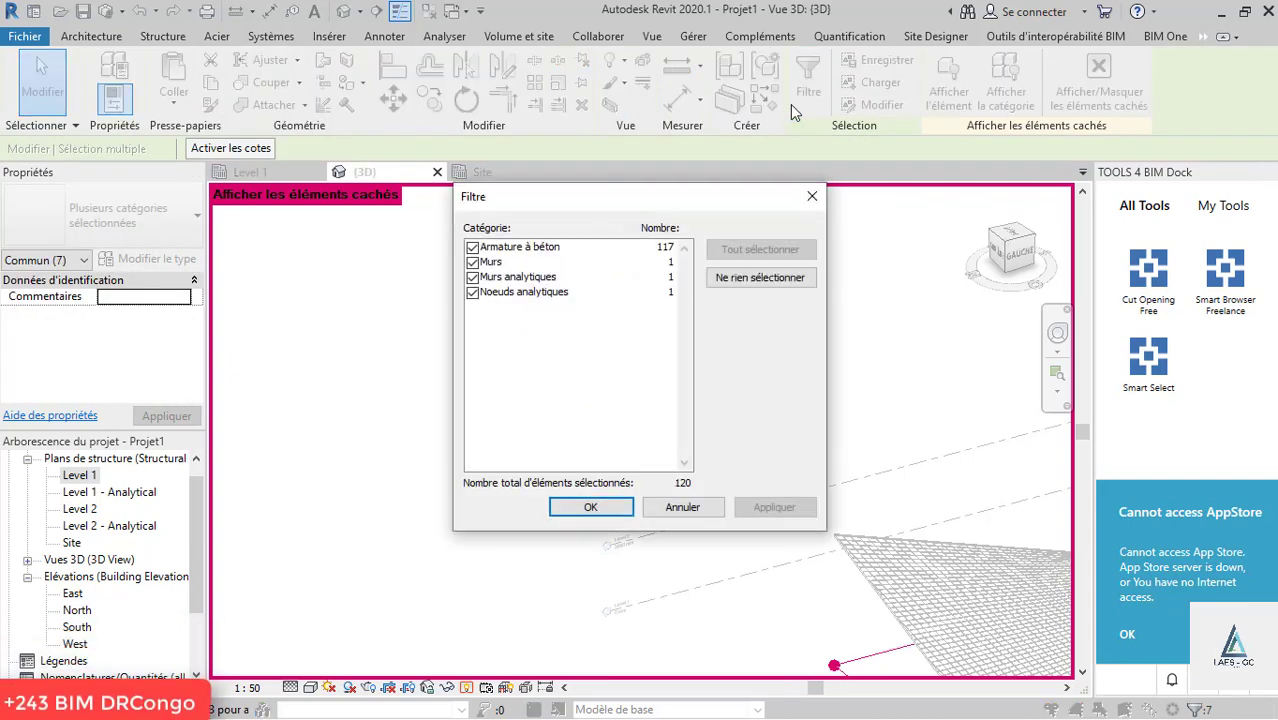
pyautogui.click(588, 507)
pyautogui.rightClick(832, 284)
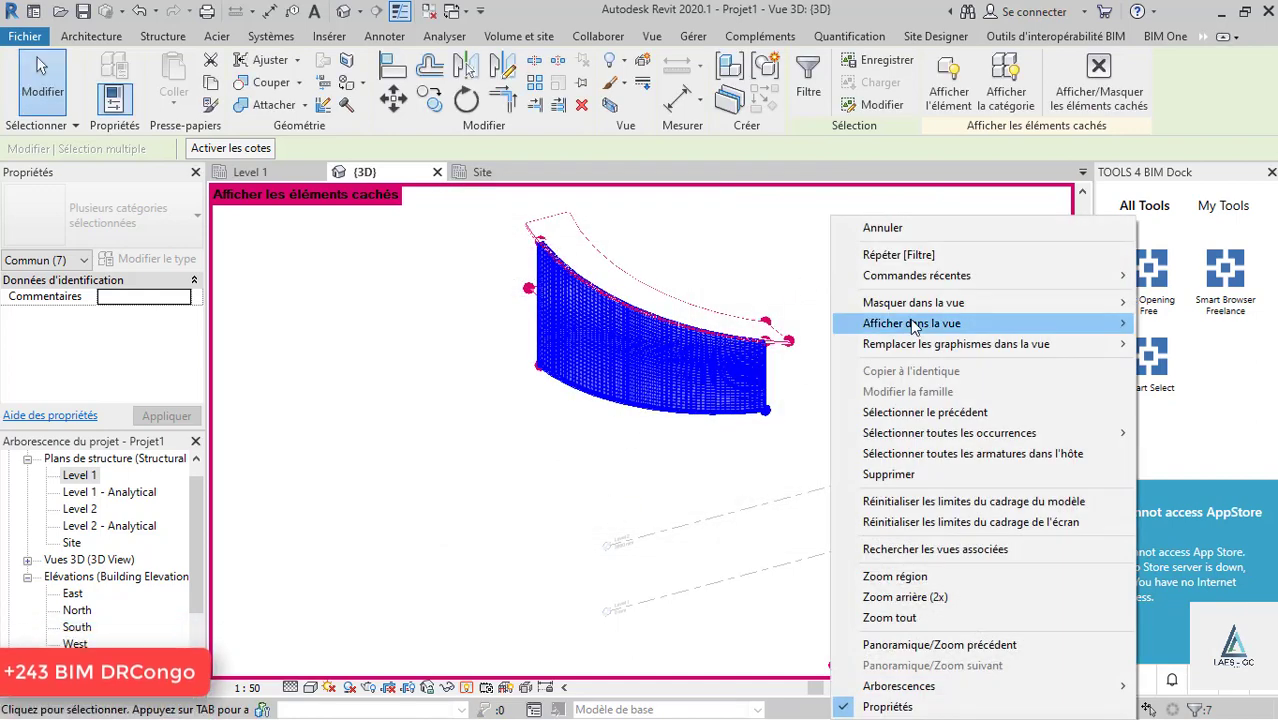
pyautogui.moveTo(910, 323)
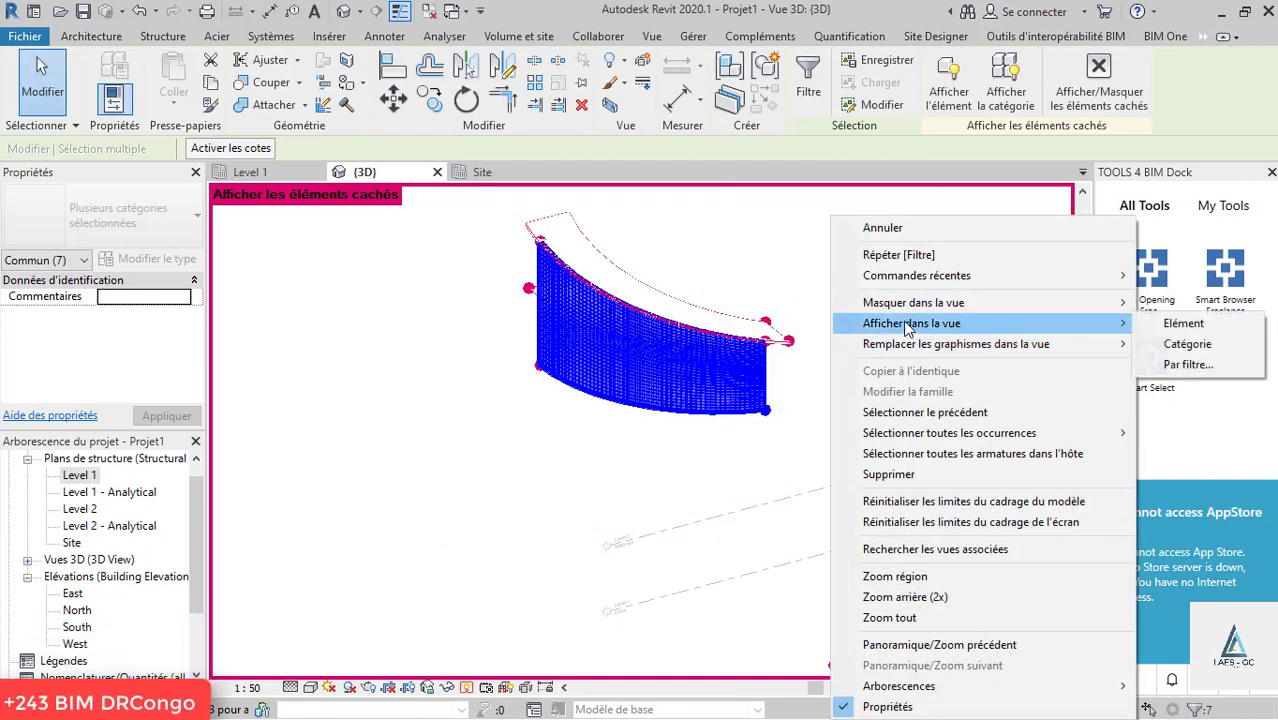
pyautogui.click(1183, 323)
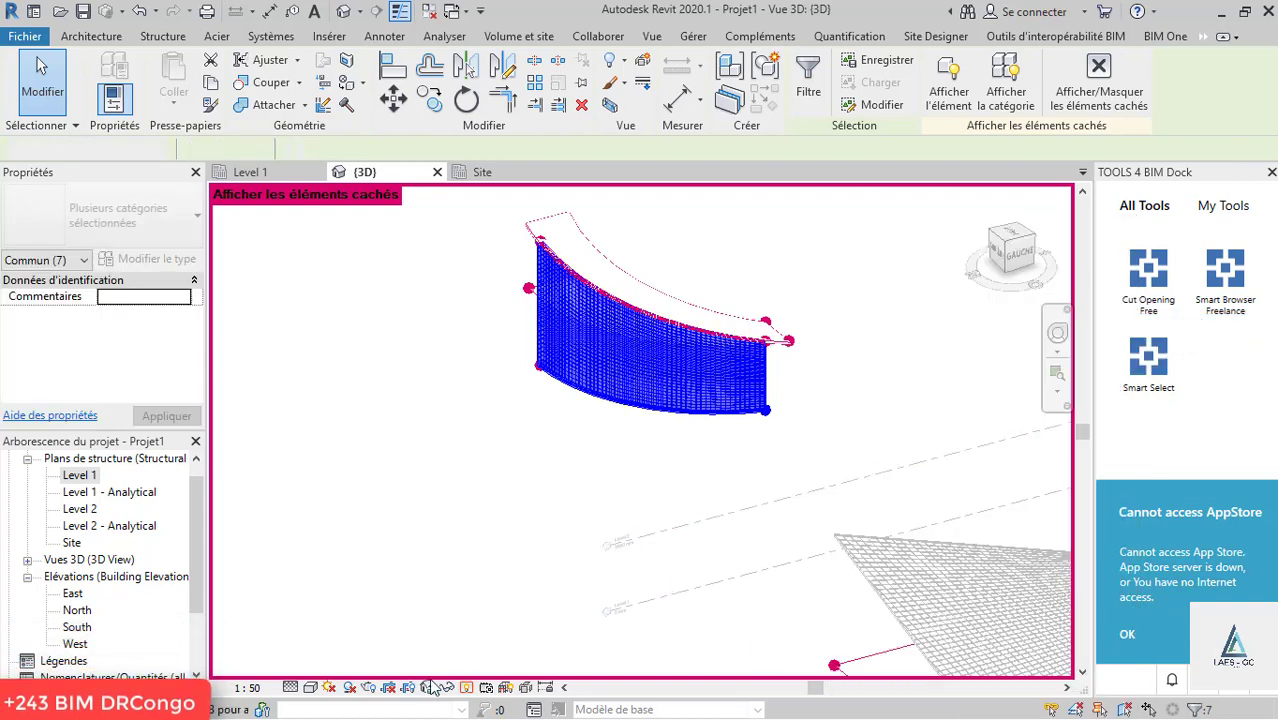
pyautogui.press('Escape')
pyautogui.click(486, 687)
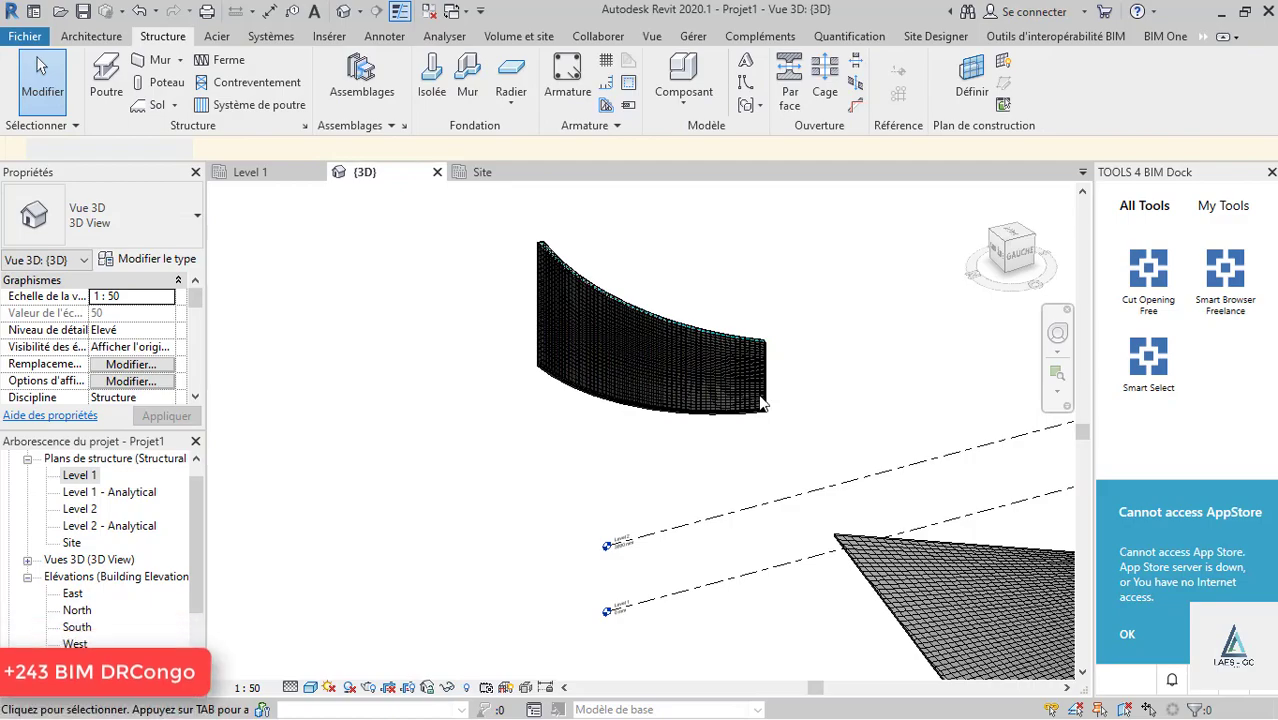
# - Examine the curved wall's coloured reinforcement from another angle and close up at its lower end corner
pyautogui.scroll(5, 755, 395)
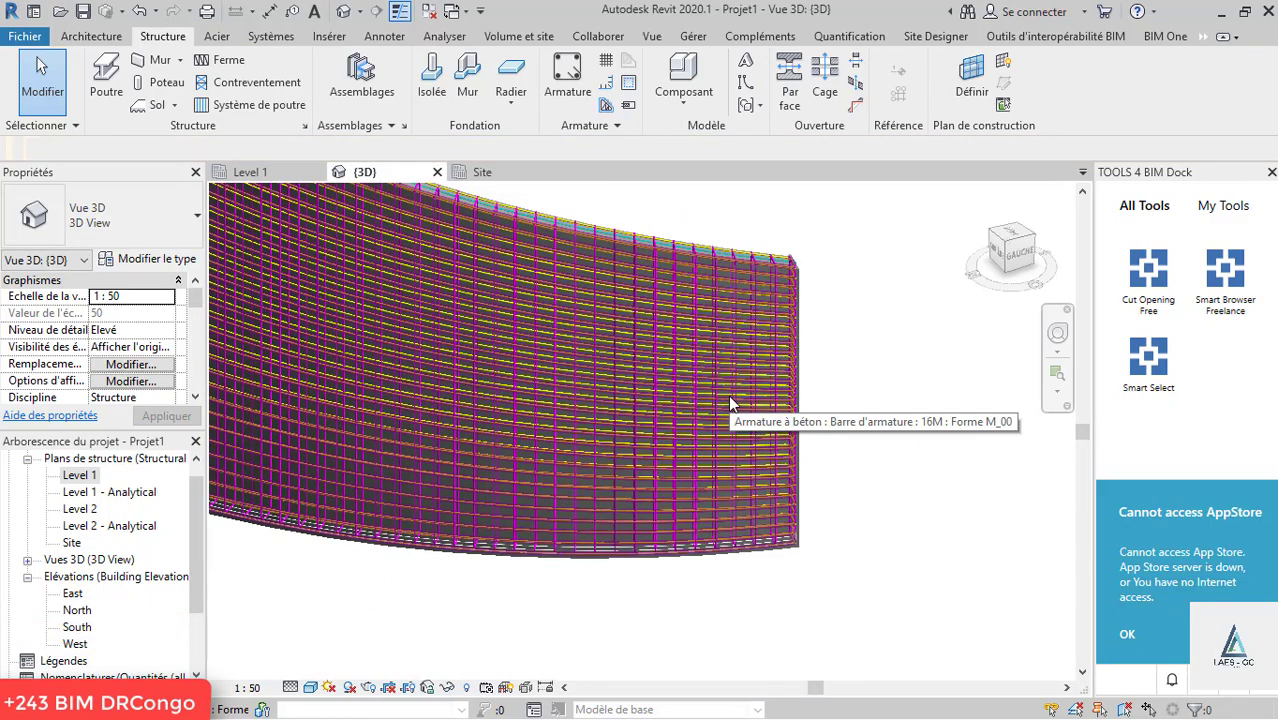
pyautogui.keyDown('shift'); pyautogui.moveTo(728, 395); pyautogui.dragTo(703, 430, button='middle'); pyautogui.keyUp('shift')
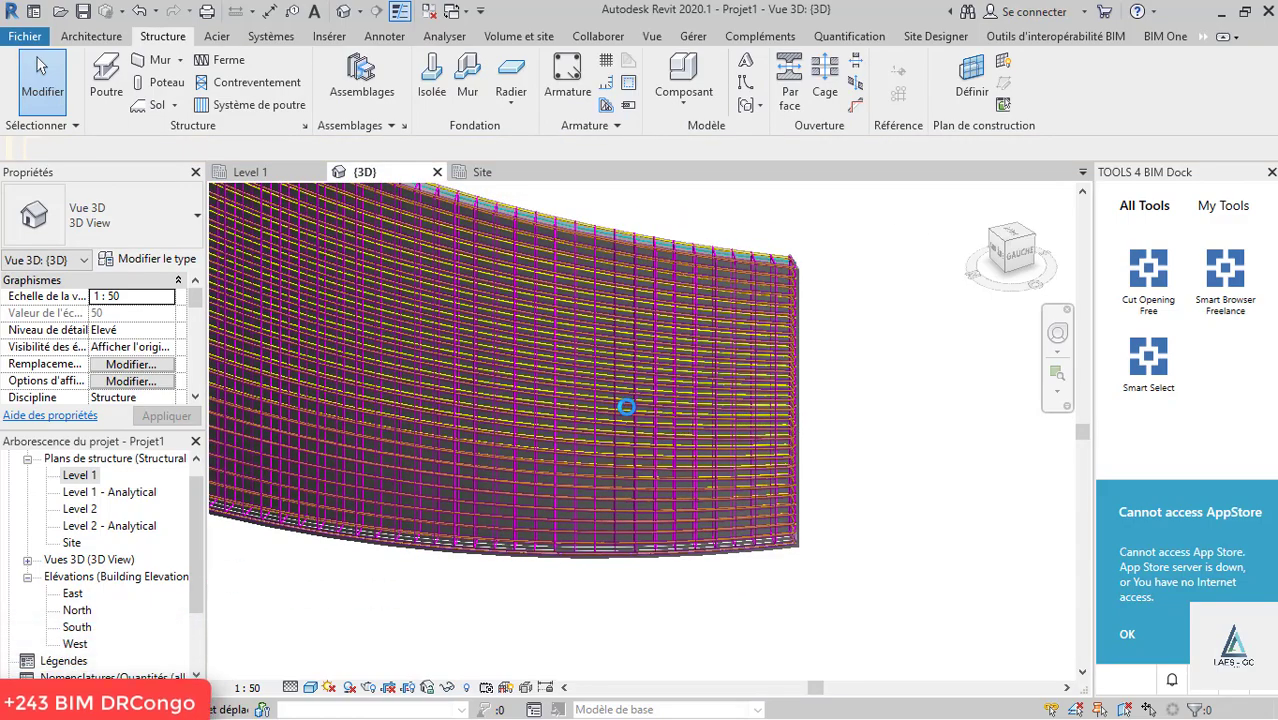
pyautogui.keyDown('shift'); pyautogui.moveTo(626, 406); pyautogui.dragTo(571, 400, button='middle'); pyautogui.keyUp('shift')
pyautogui.scroll(-6, 508, 400)
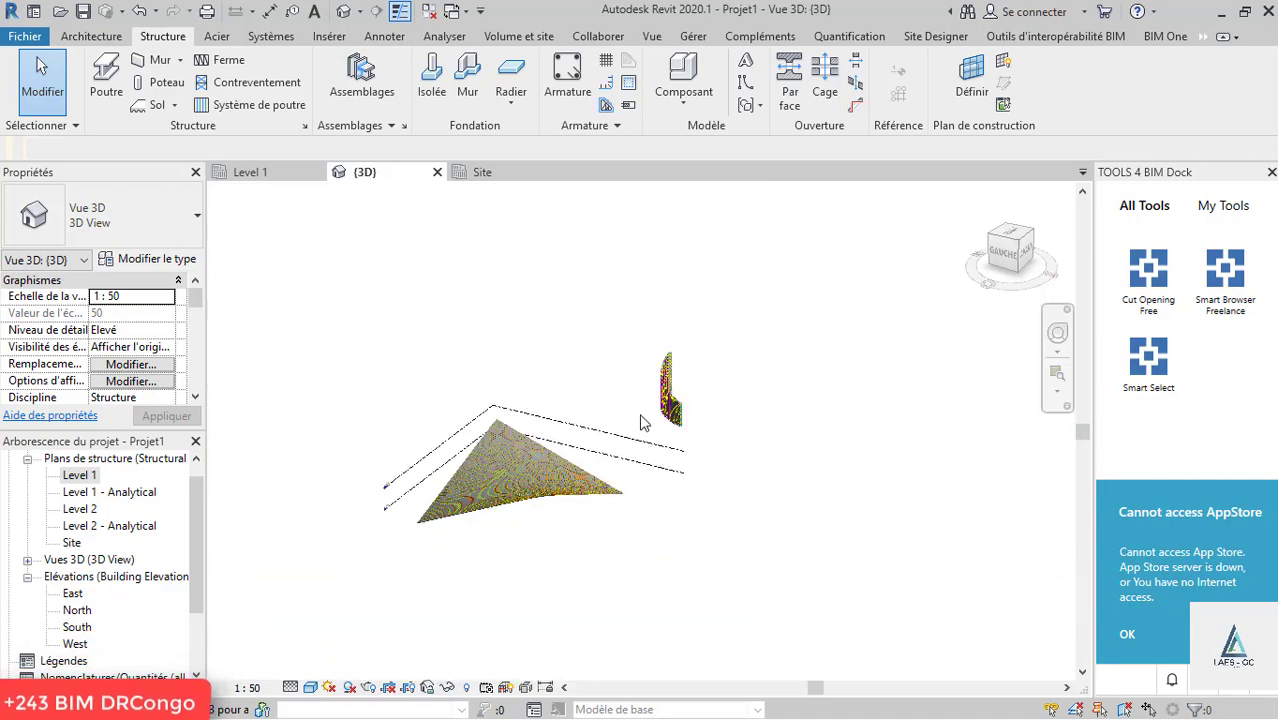
pyautogui.scroll(3, 675, 428)
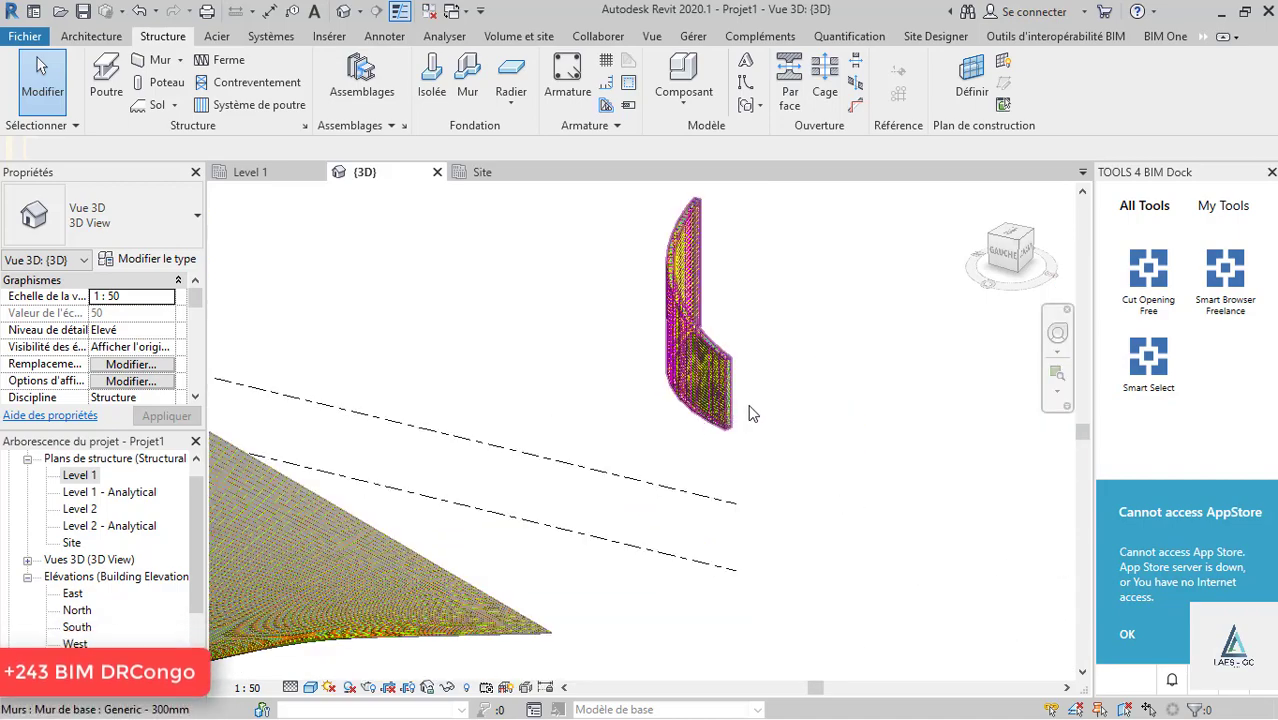
pyautogui.scroll(5, 748, 412)
pyautogui.scroll(5, 648, 500)
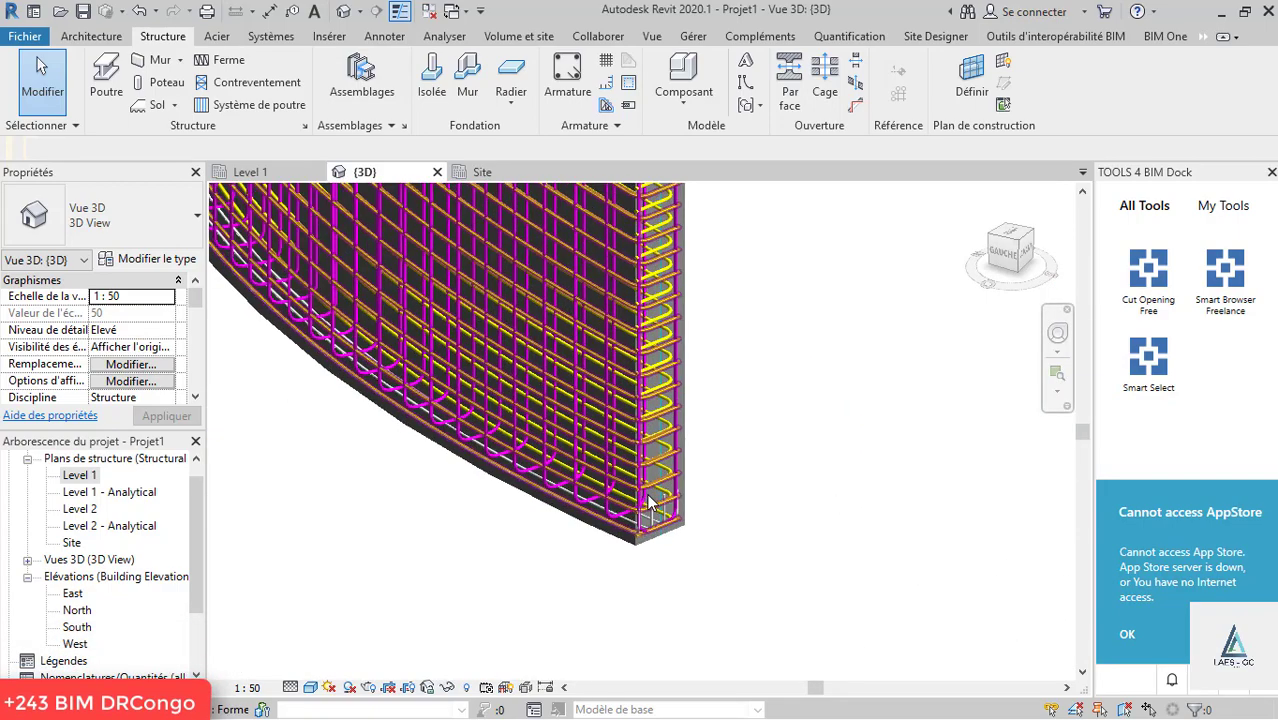
# - Set the 3D view's visual style to realistic and inspect the textured bars at the curved wall's end and upper edge
pyautogui.click(310, 688)
pyautogui.click(370, 646)
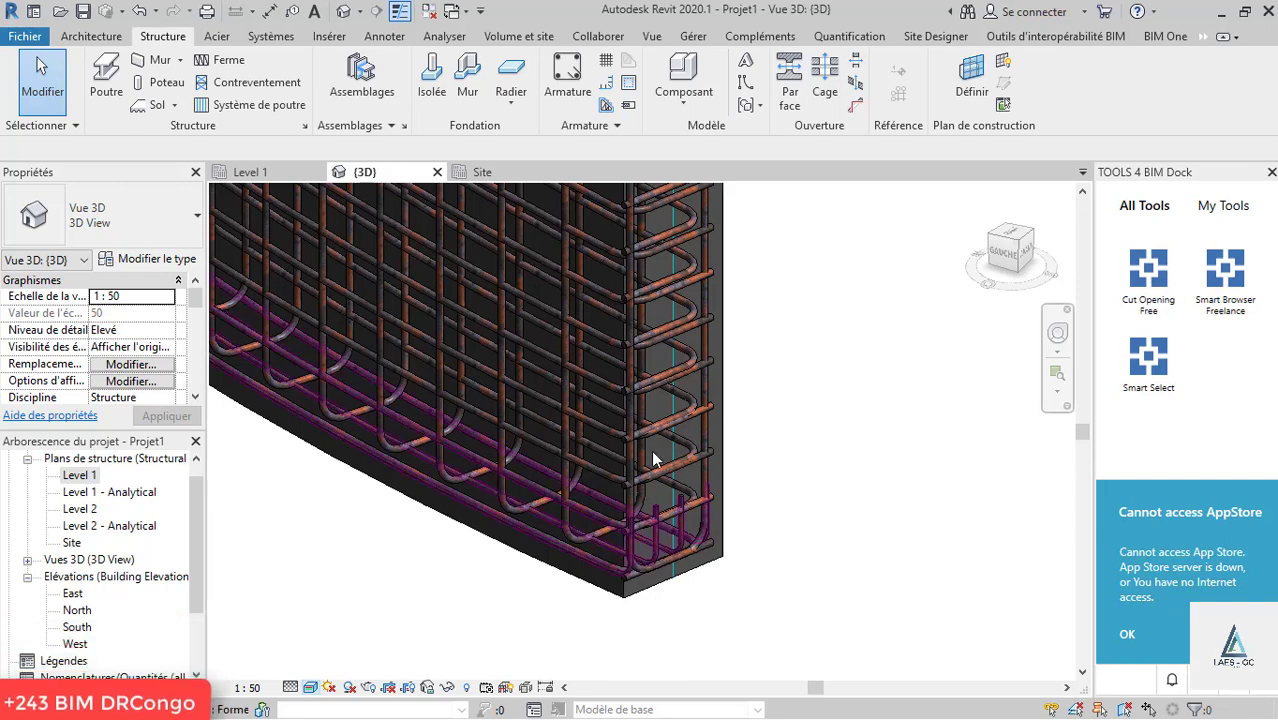
pyautogui.keyDown('shift'); pyautogui.moveTo(815, 509); pyautogui.dragTo(840, 522, button='middle'); pyautogui.keyUp('shift')
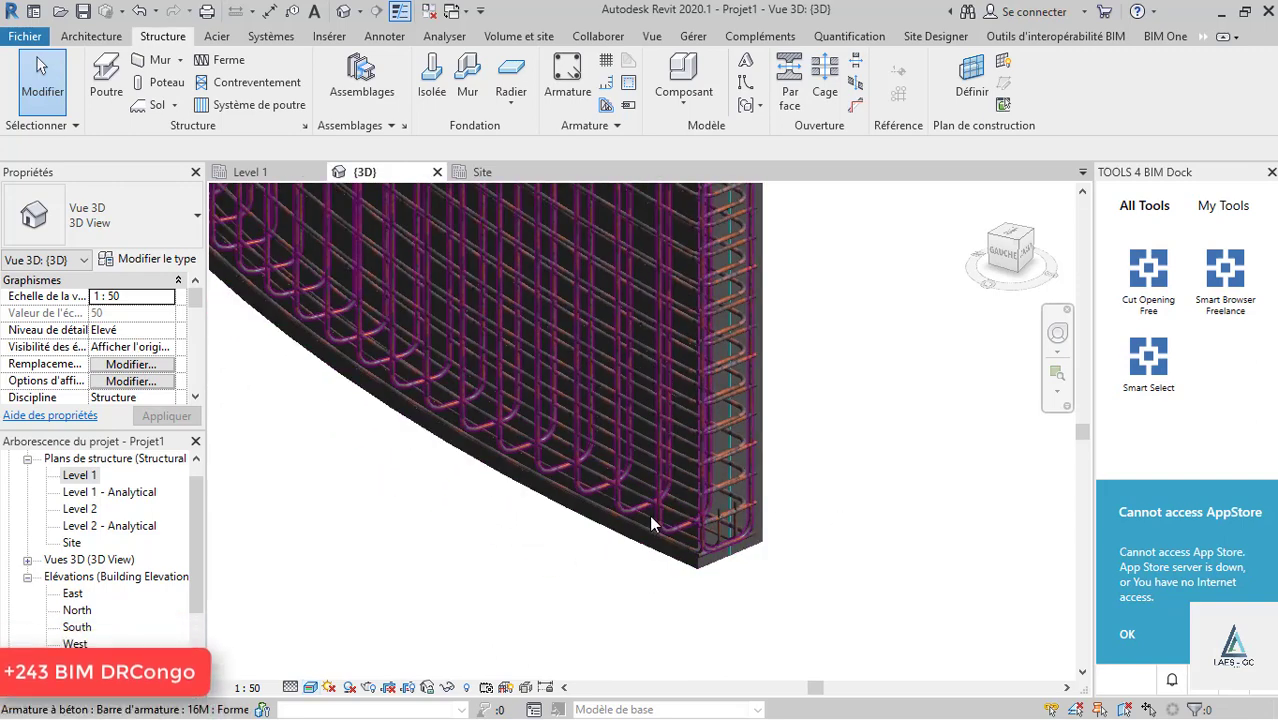
pyautogui.scroll(2, 651, 524)
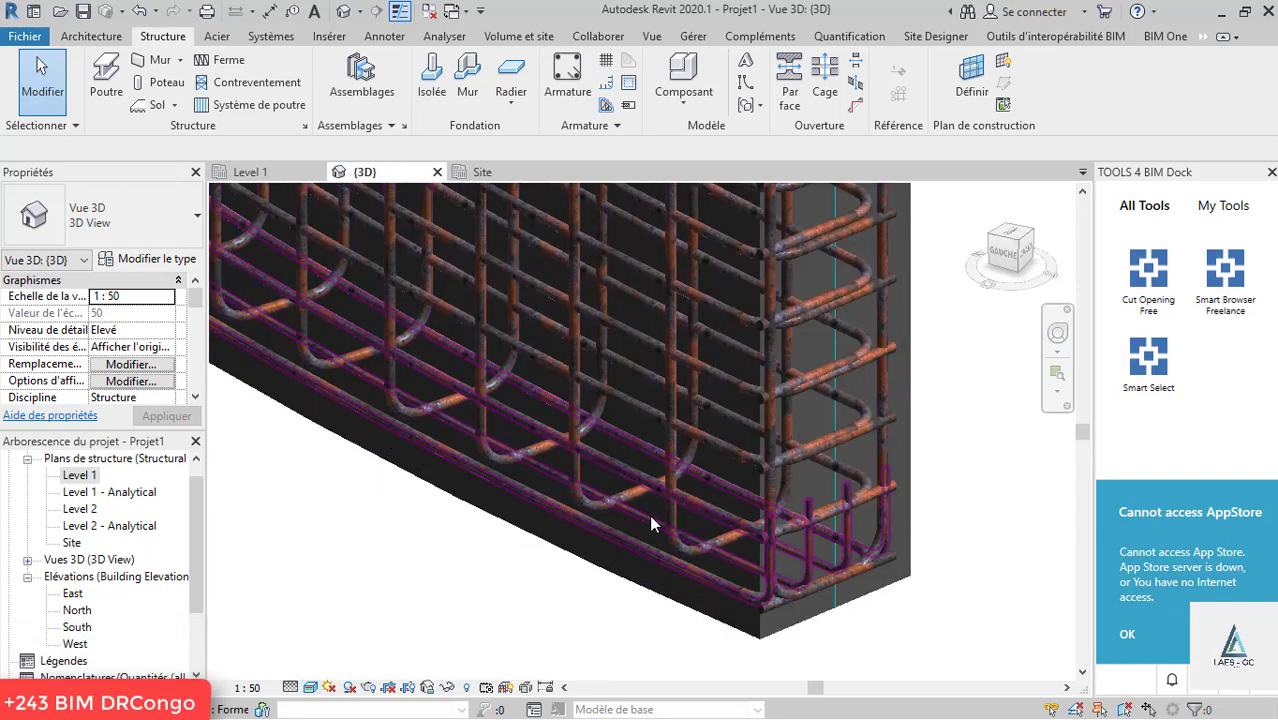
pyautogui.scroll(4, 879, 358)
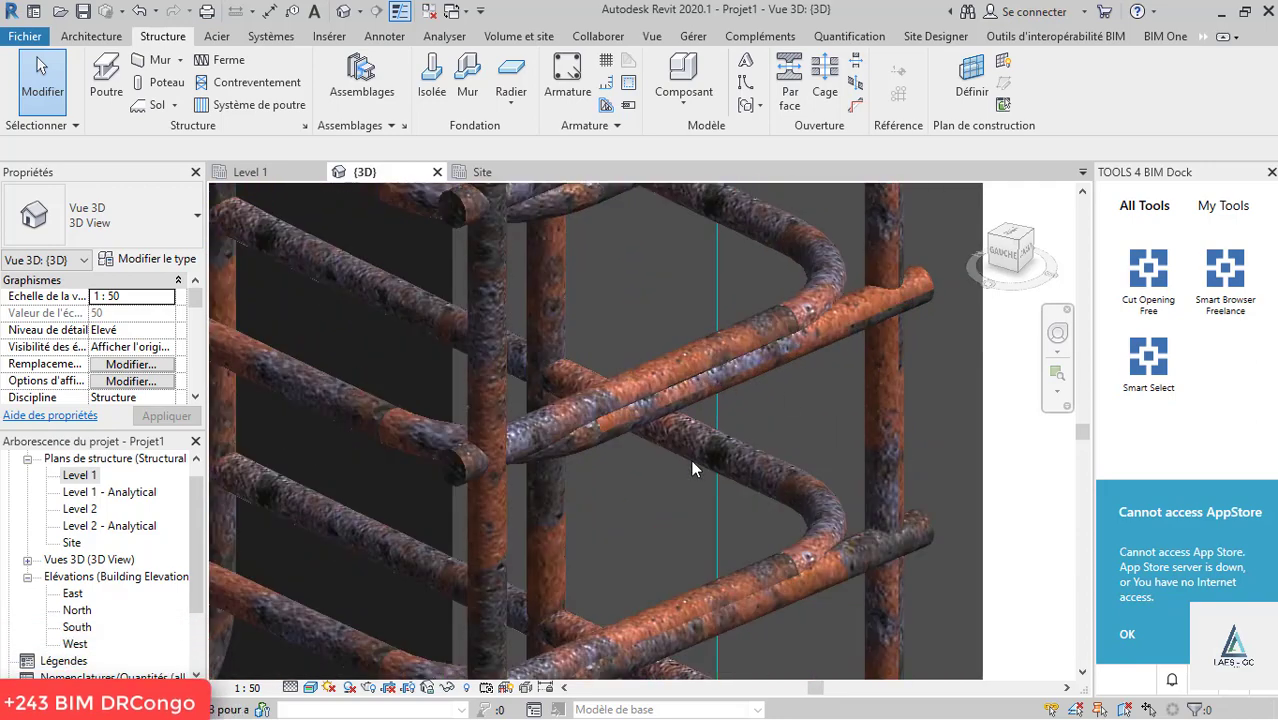
pyautogui.scroll(-8, 678, 527)
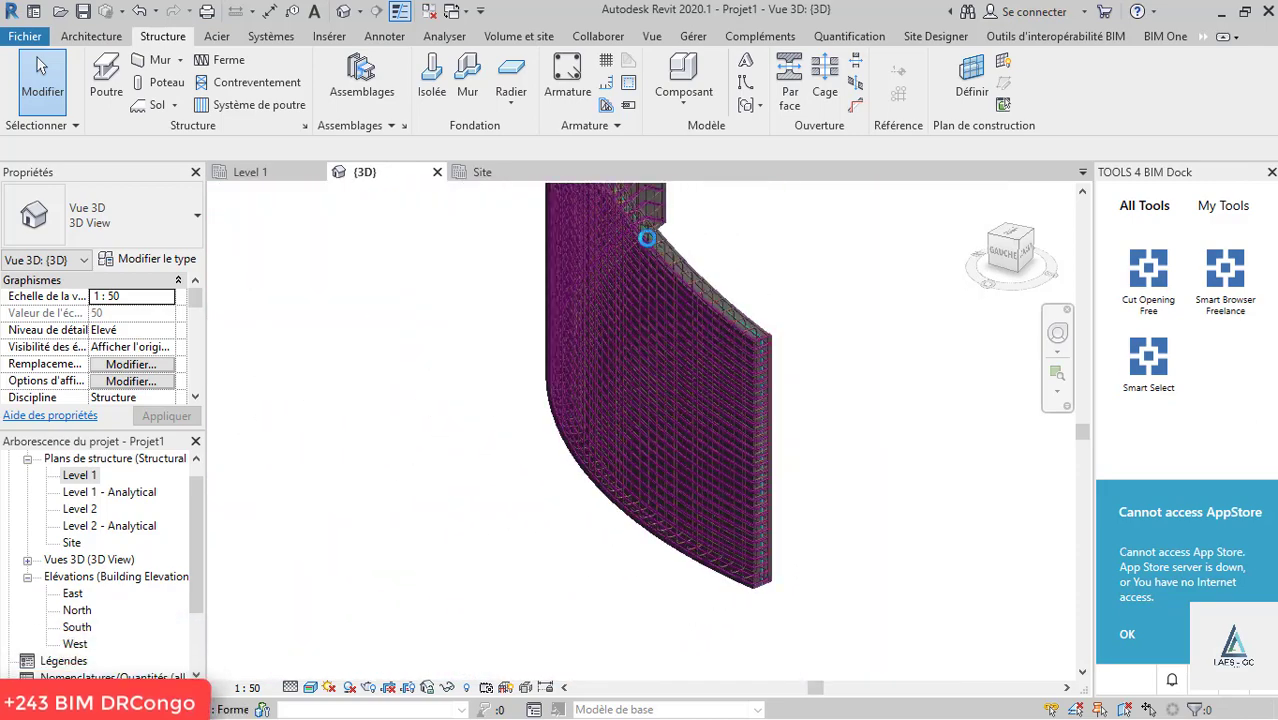
pyautogui.scroll(6, 647, 238)
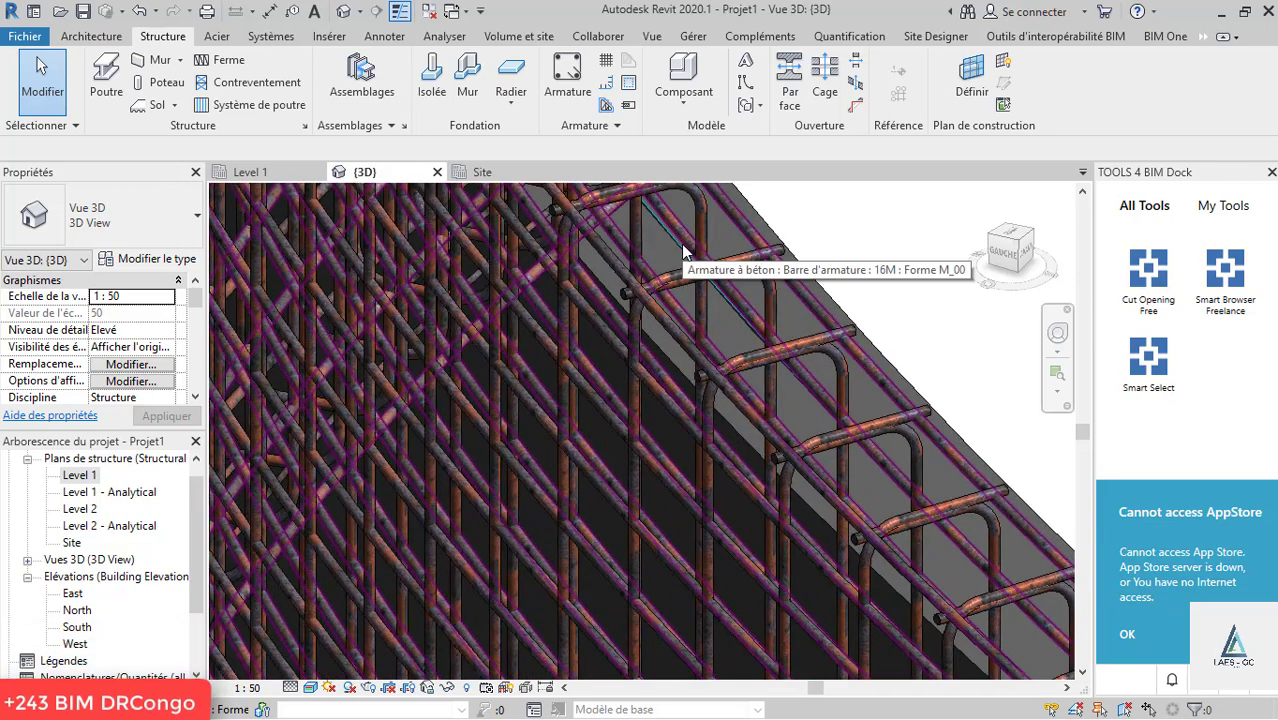
# - Examine the textured bars at the floor's corner and on the curved wall's inner face from the front side
pyautogui.scroll(-6, 670, 309)
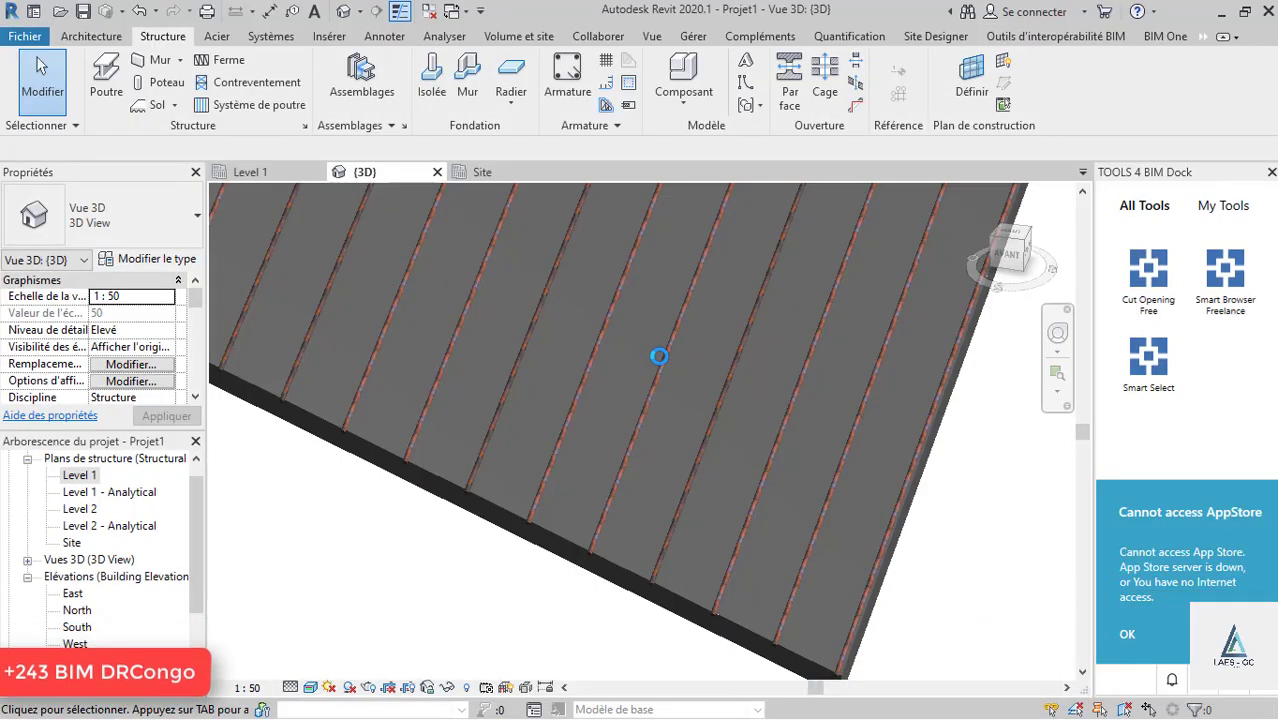
pyautogui.keyDown('shift'); pyautogui.moveTo(736, 379); pyautogui.dragTo(617, 375, button='middle'); pyautogui.keyUp('shift')
pyautogui.scroll(3, 912, 587)
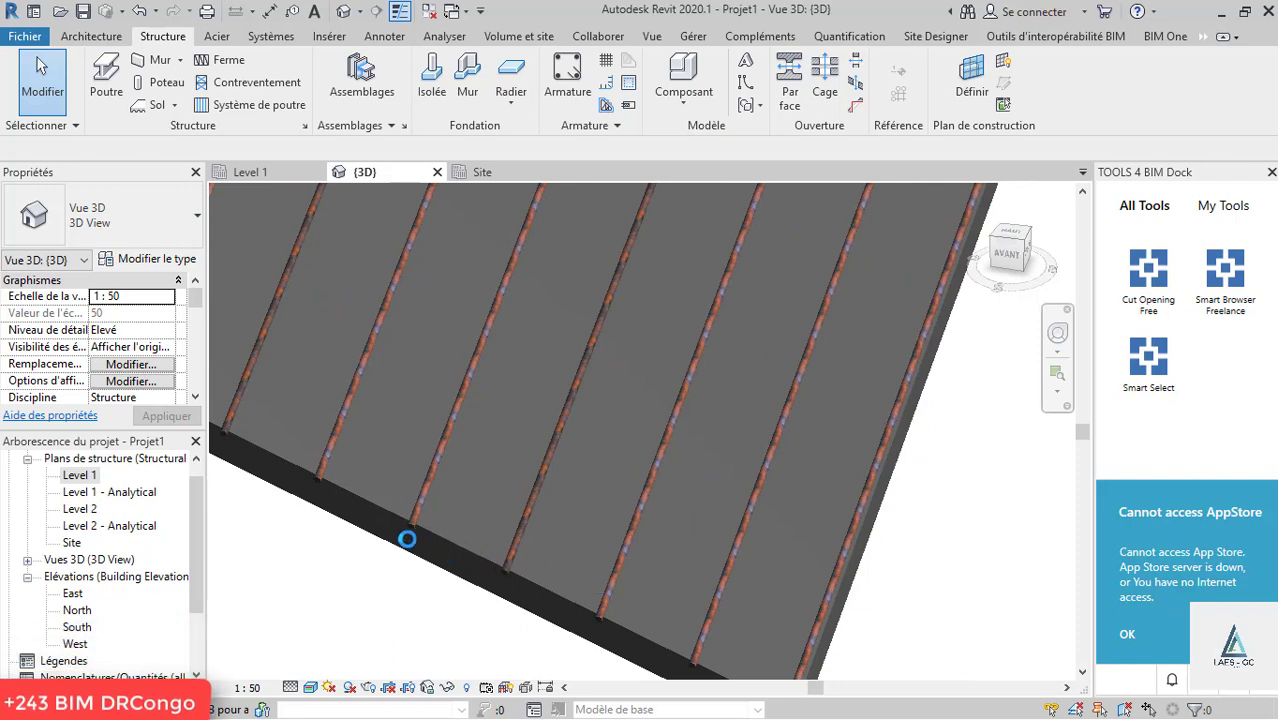
pyautogui.scroll(-5, 380, 527)
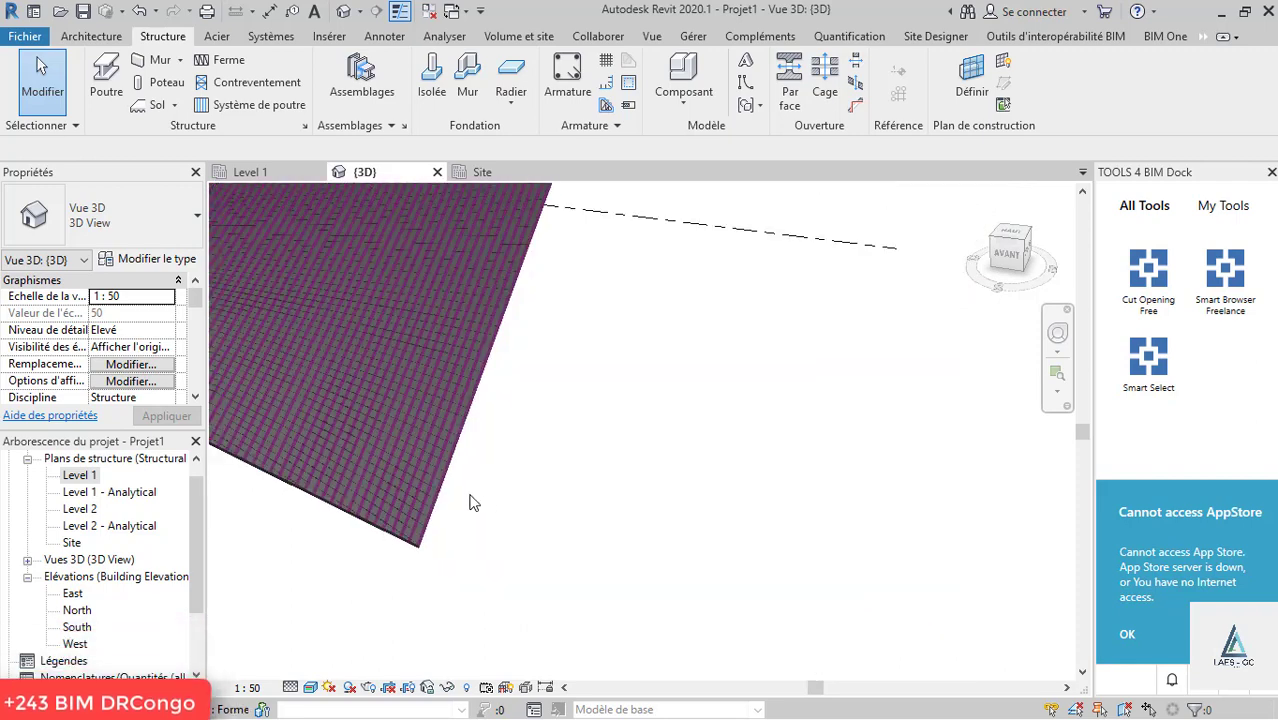
pyautogui.scroll(3, 1001, 554)
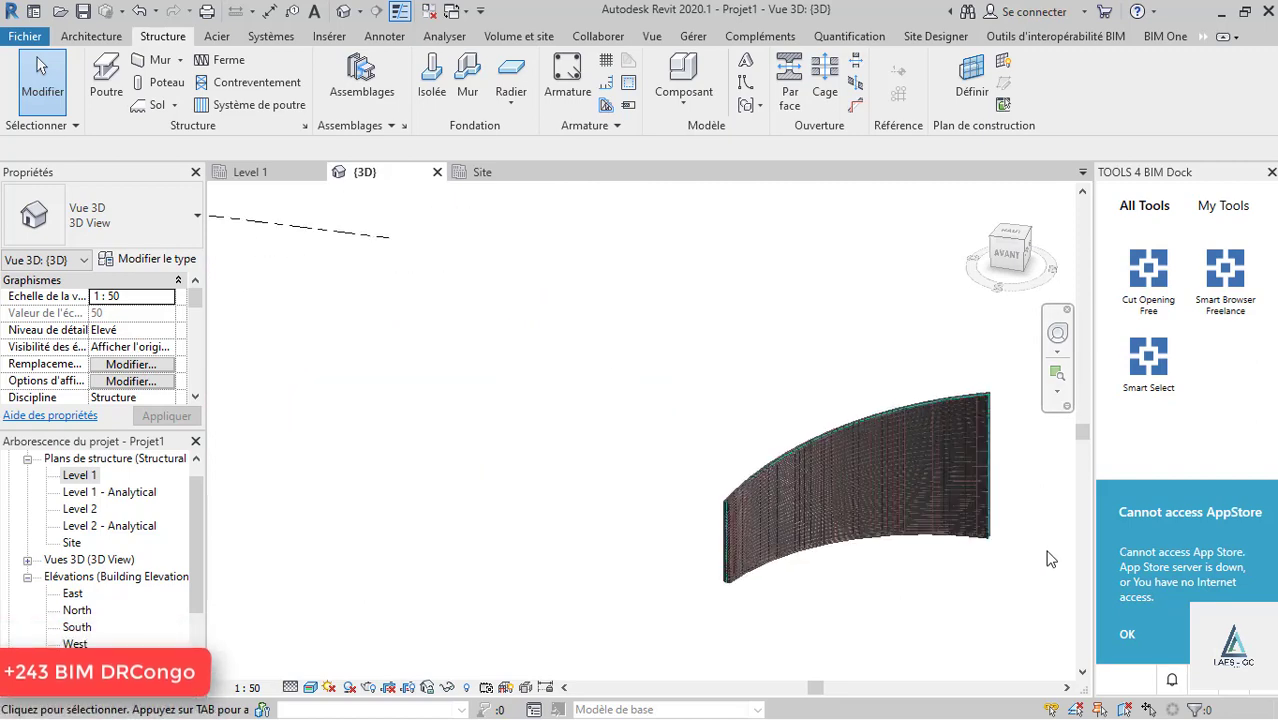
pyautogui.scroll(6, 956, 505)
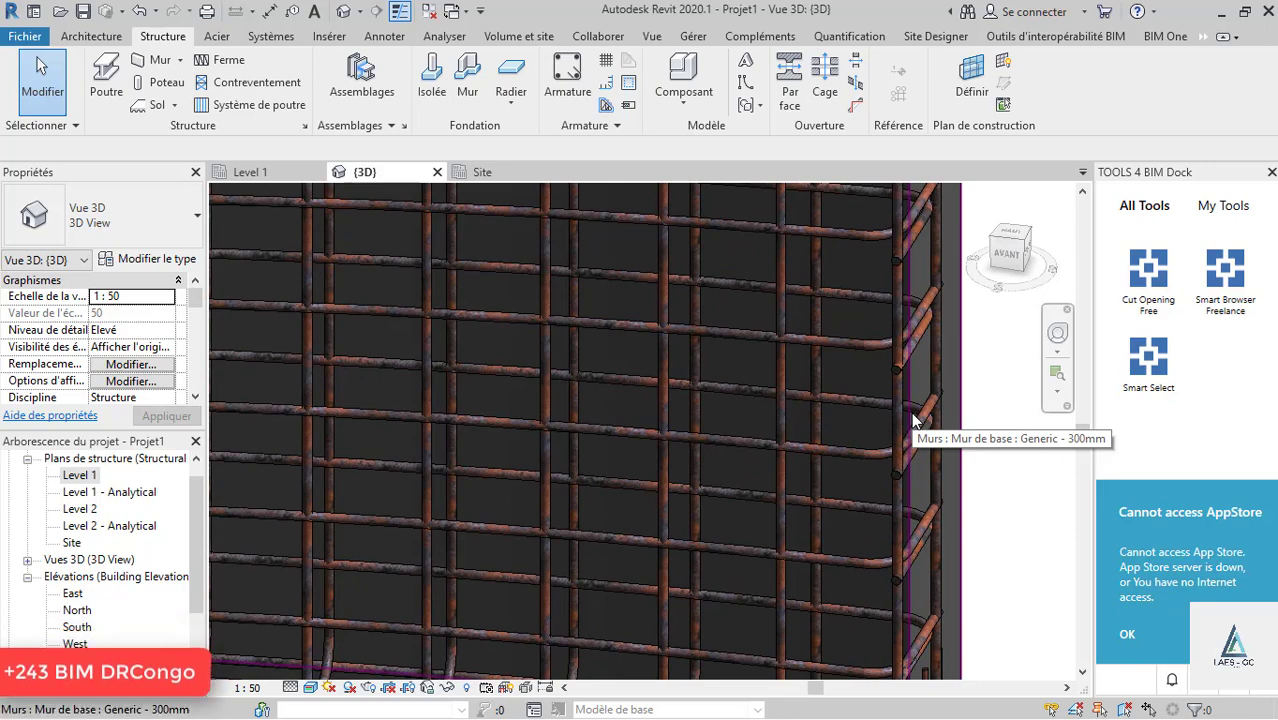
pyautogui.scroll(-3, 890, 360)
pyautogui.scroll(-2, 965, 385)
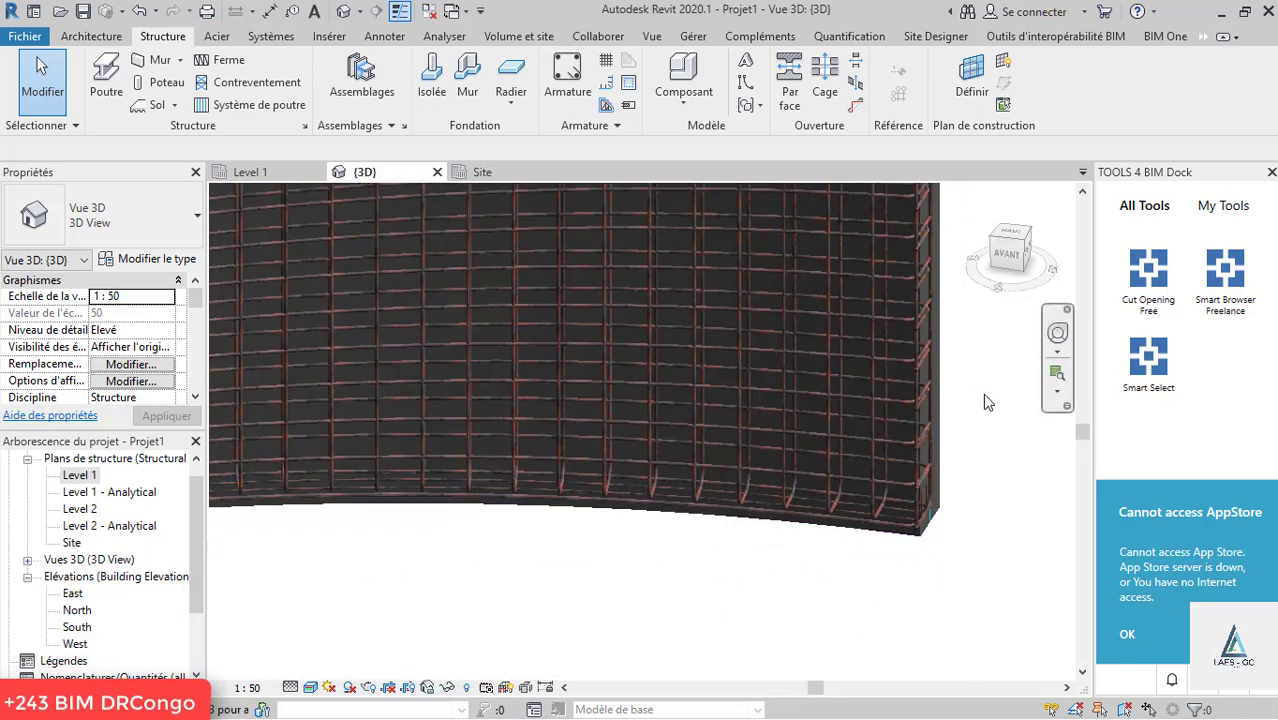
pyautogui.keyDown('shift'); pyautogui.moveTo(984, 399); pyautogui.dragTo(940, 452, button='middle'); pyautogui.keyUp('shift')
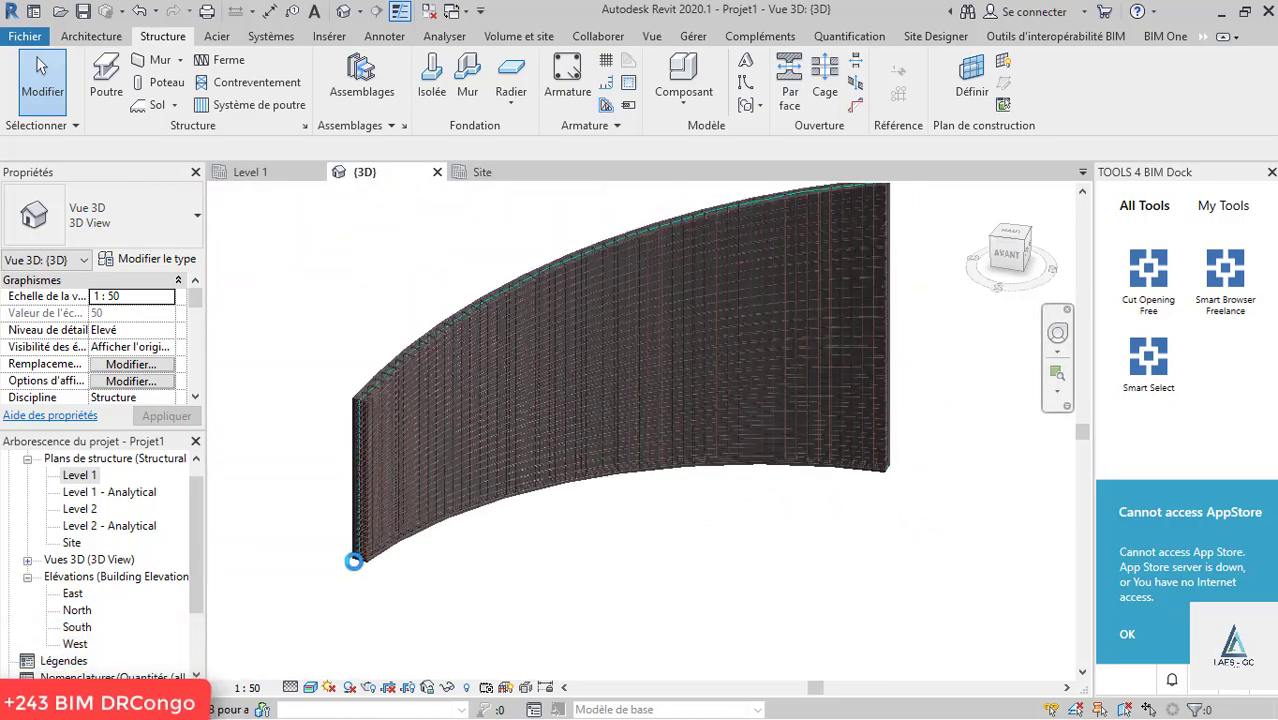
# - Examine the textured bars close up at the curved wall's lower end corner and along the adjoining upper edge
pyautogui.scroll(4, 352, 555)
pyautogui.scroll(5, 372, 484)
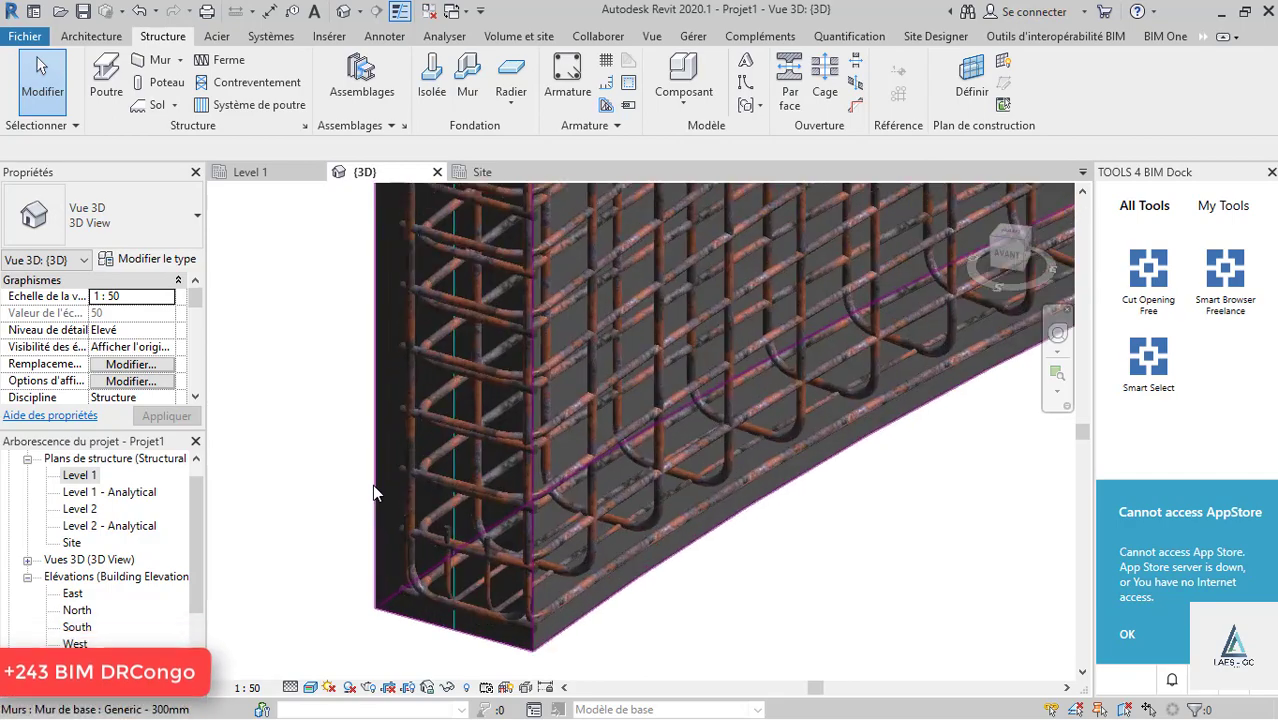
pyautogui.scroll(-6, 374, 497)
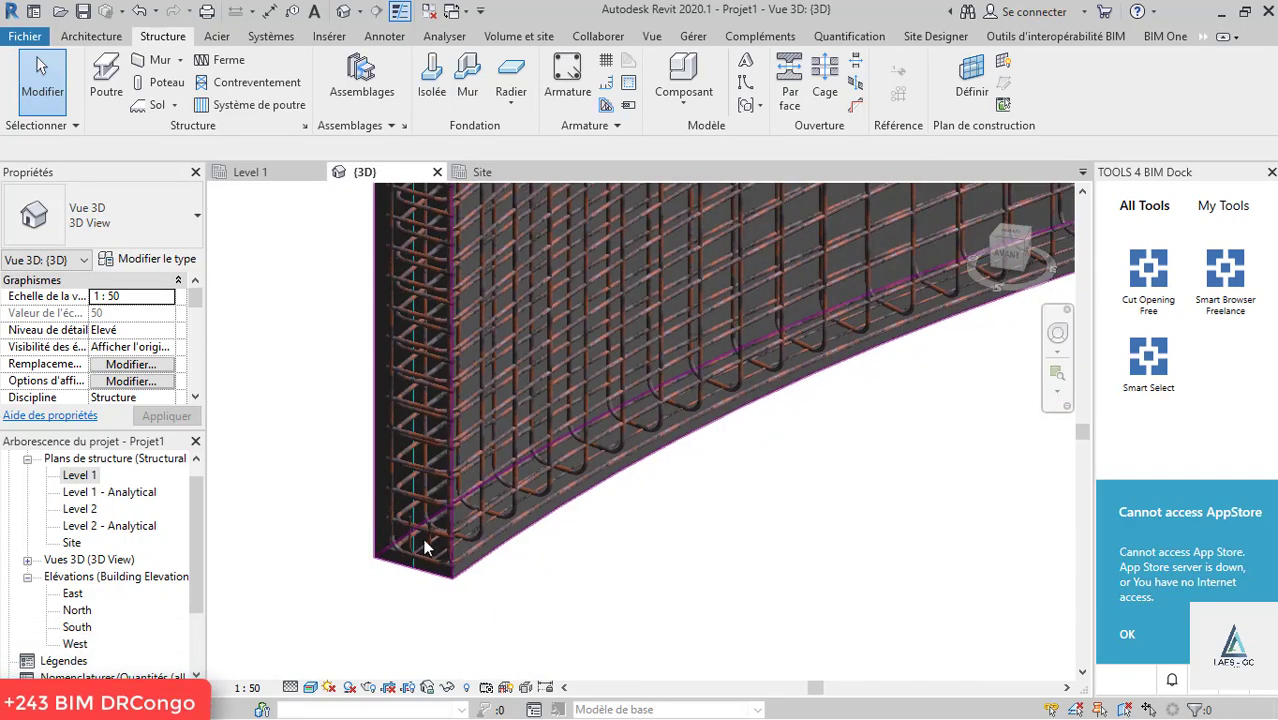
pyautogui.scroll(6, 539, 276)
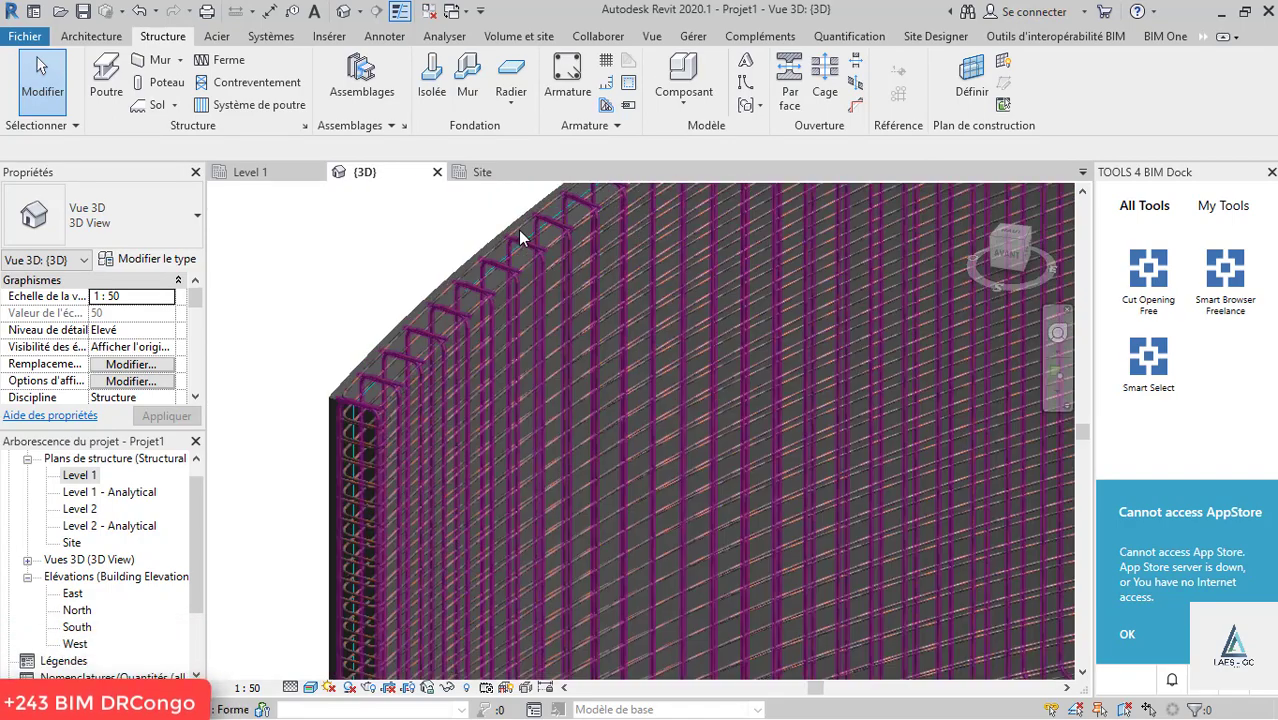
pyautogui.scroll(-3, 516, 229)
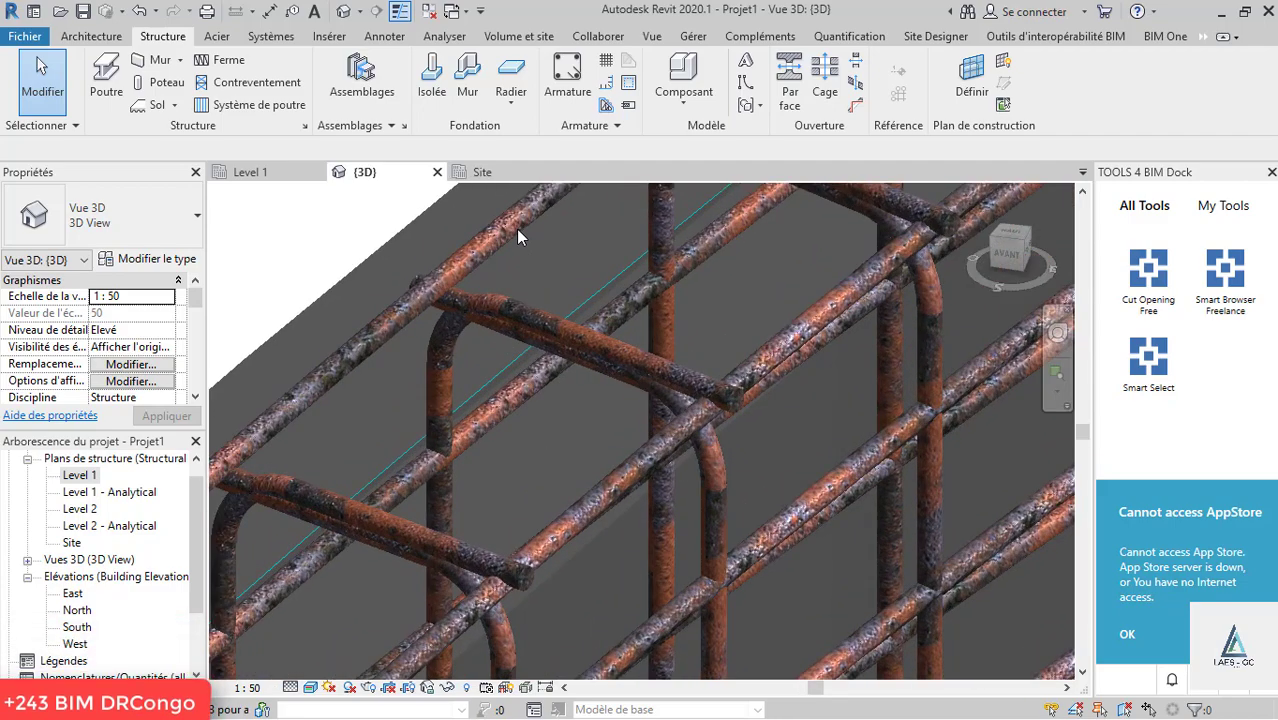
pyautogui.scroll(-3, 401, 385)
pyautogui.scroll(-6, 389, 450)
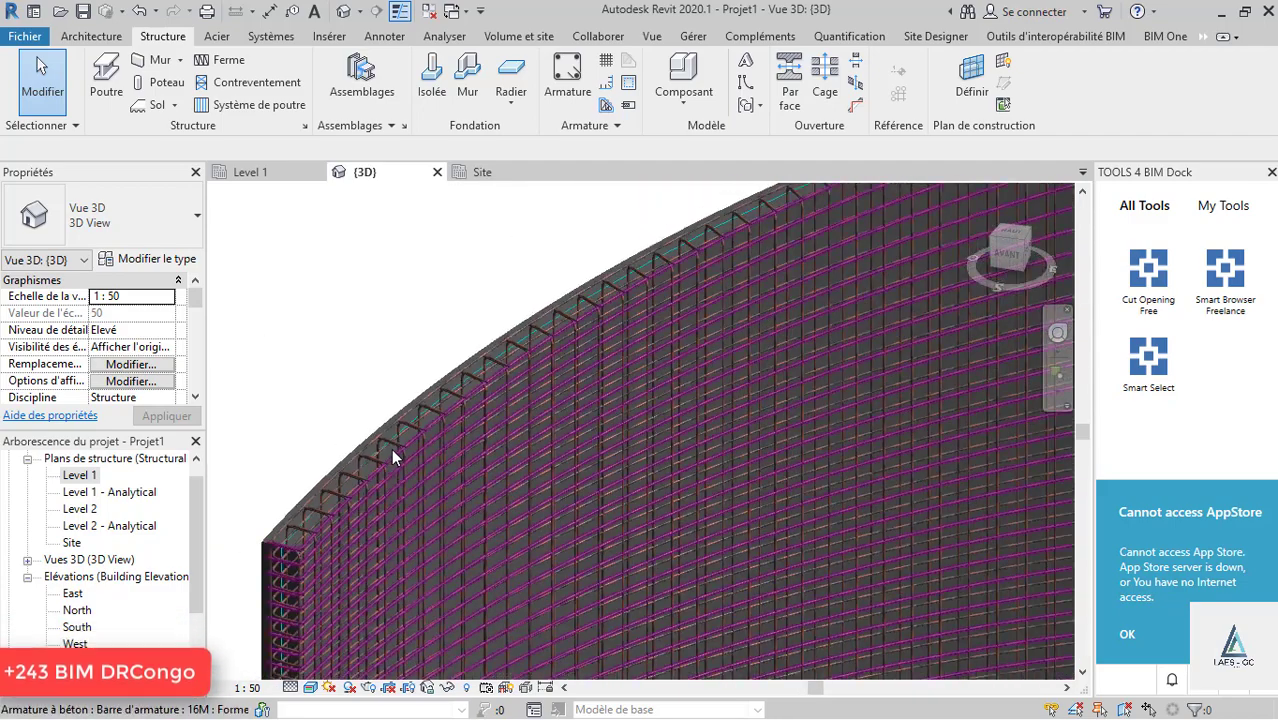
# - Inspect the textured bars at the curved wall's far upper edge, its vertical end and along its lower edge
pyautogui.scroll(8, 884, 262)
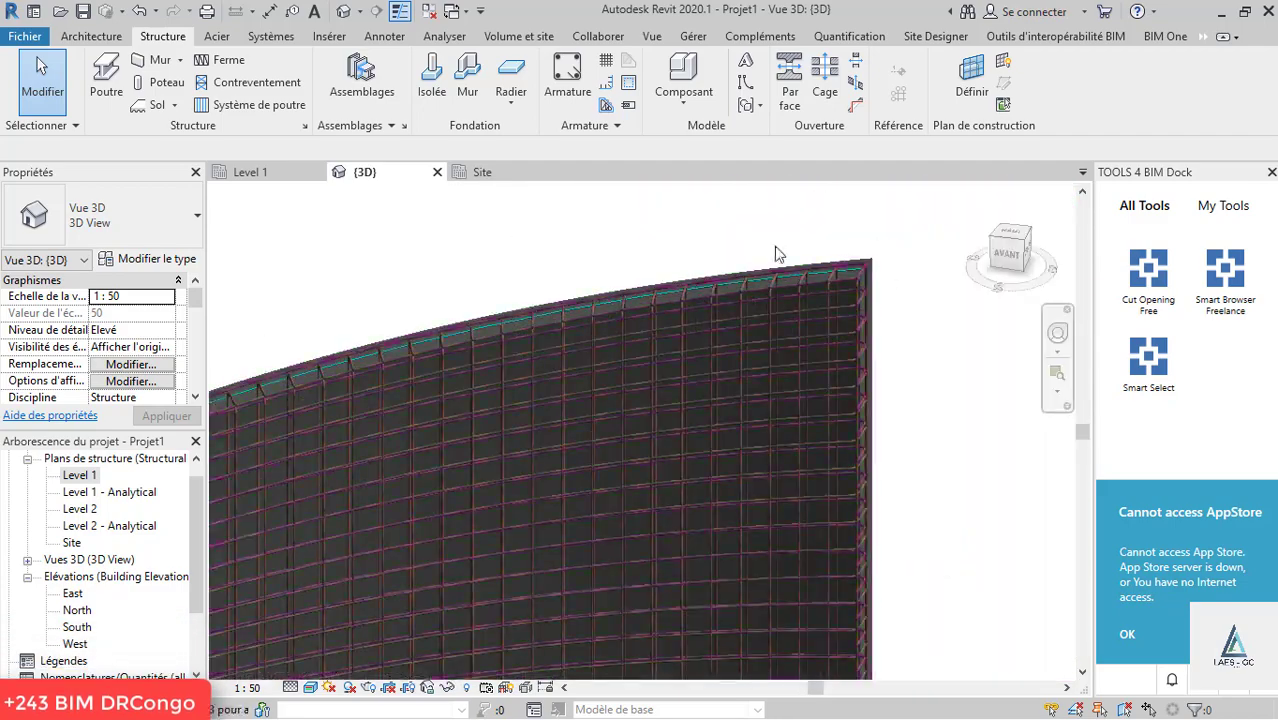
pyautogui.scroll(1, 842, 320)
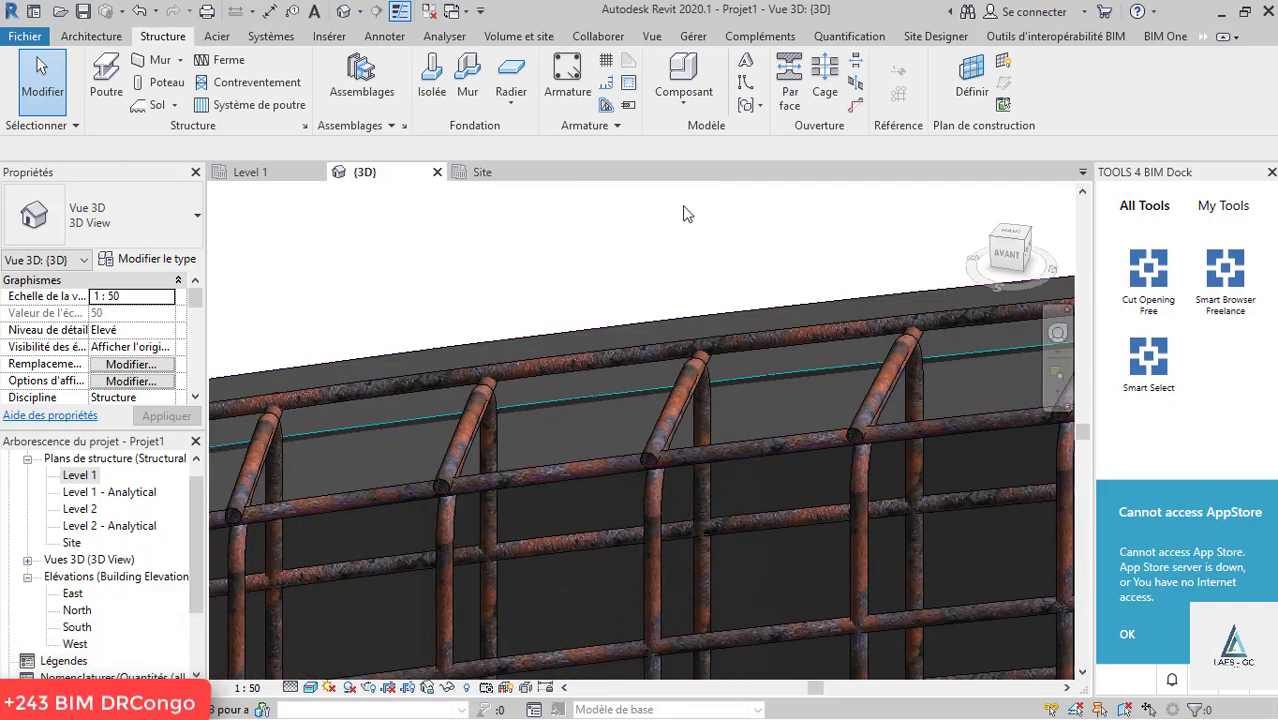
pyautogui.scroll(-4, 676, 229)
pyautogui.scroll(5, 769, 453)
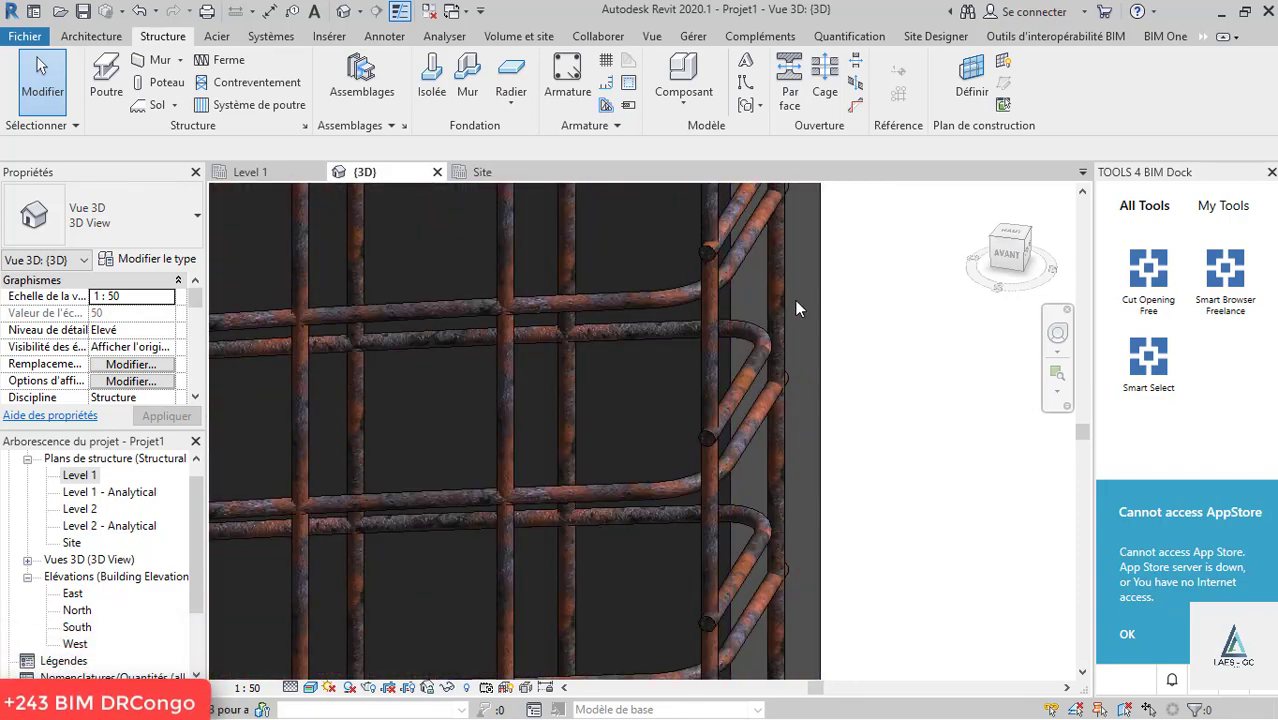
pyautogui.scroll(-8, 797, 309)
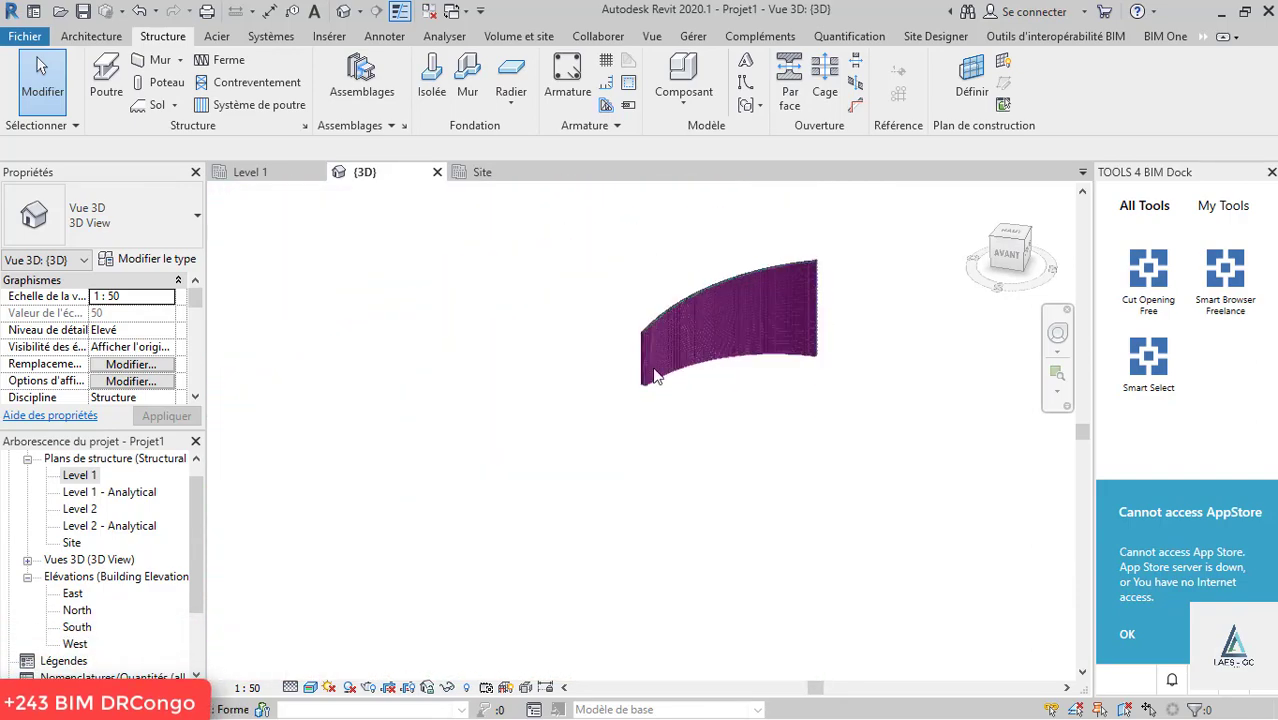
pyautogui.scroll(8, 683, 365)
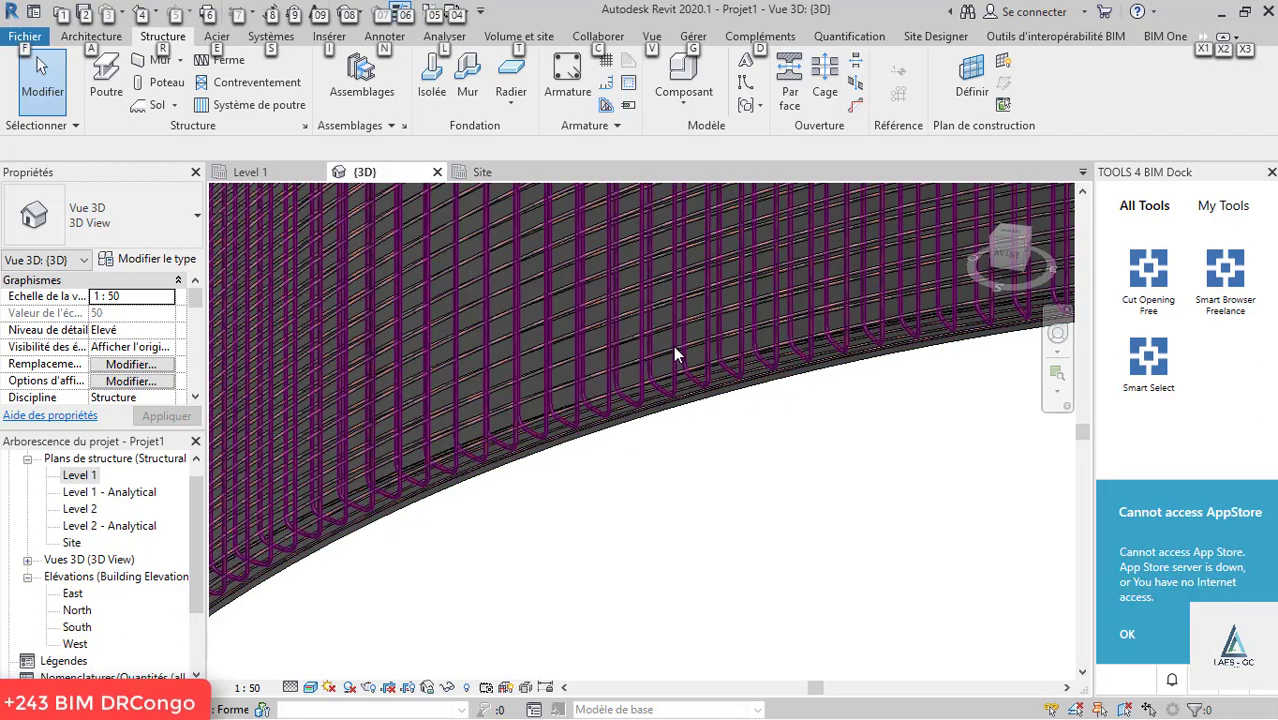
# - Switch to the running PowerPoint slideshow of the session presentation to show its closing MERCI slide
pyautogui.hotkey('alt', 'Tab')
pyautogui.click(542, 342)
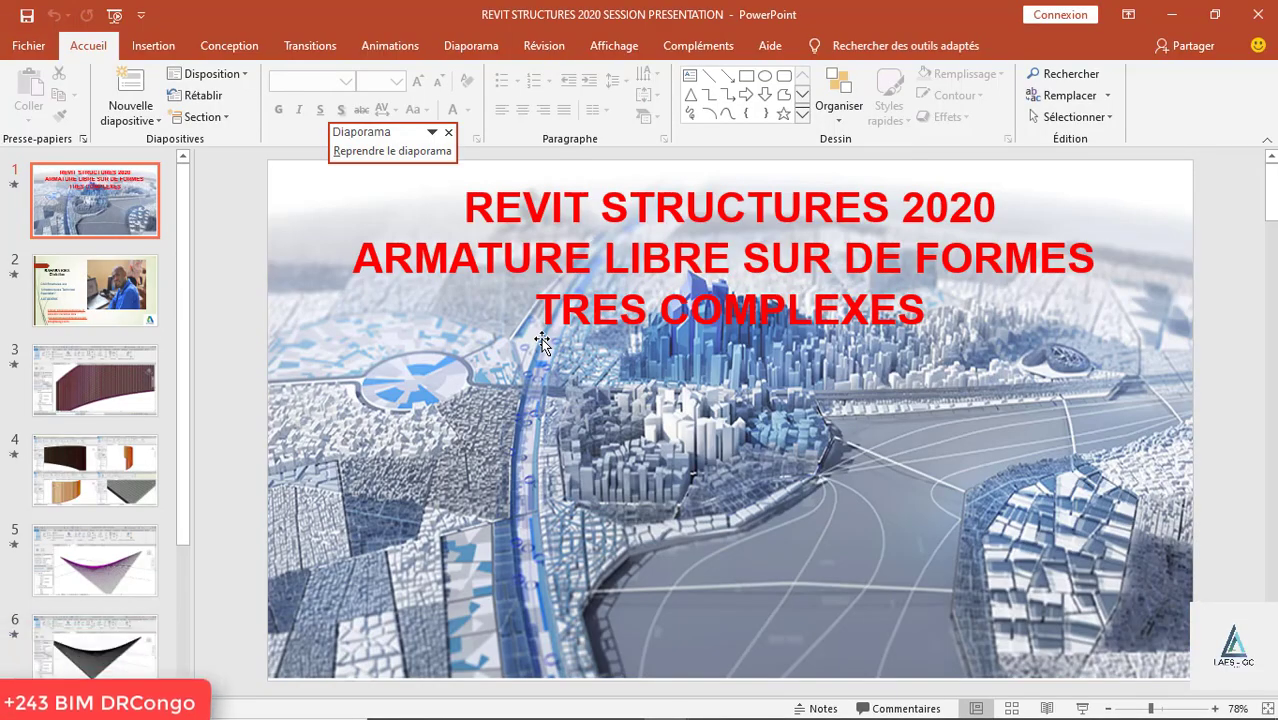
pyautogui.hotkey('alt', 'Tab')
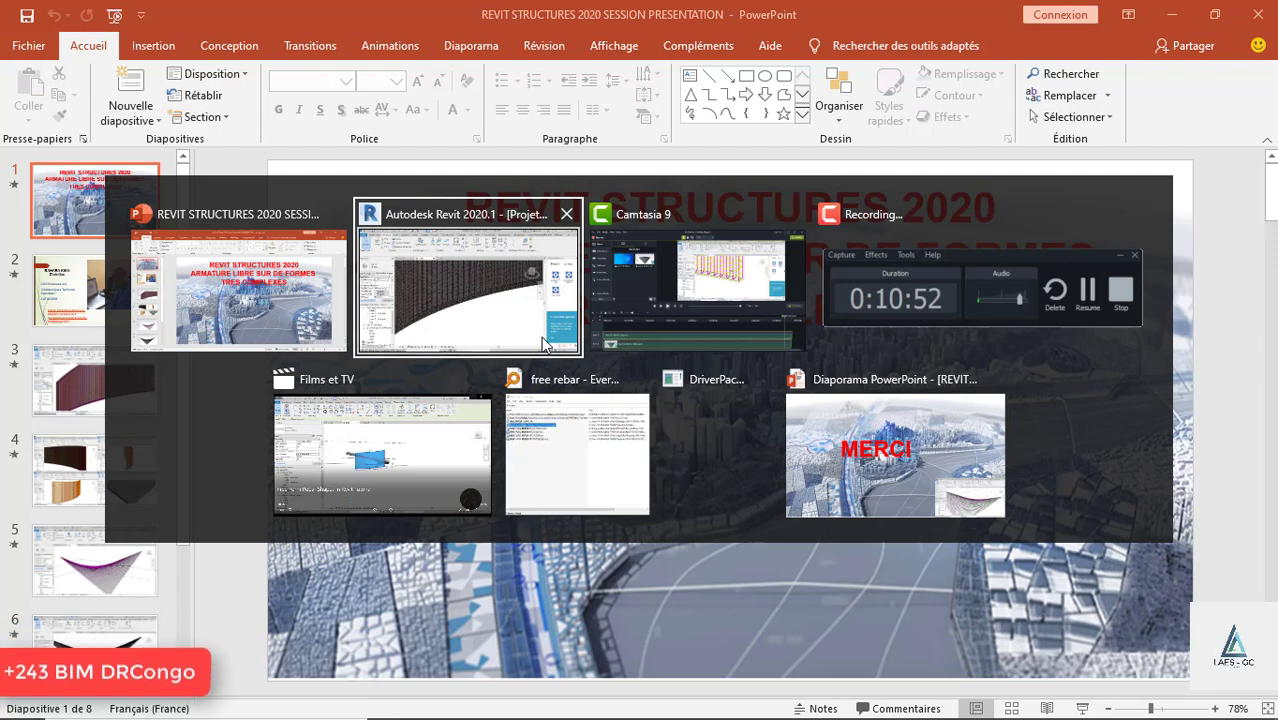
pyautogui.press('Tab')
pyautogui.press('Tab')
pyautogui.press('Tab')
pyautogui.press('Tab')
pyautogui.press('Tab')
pyautogui.press('Tab')
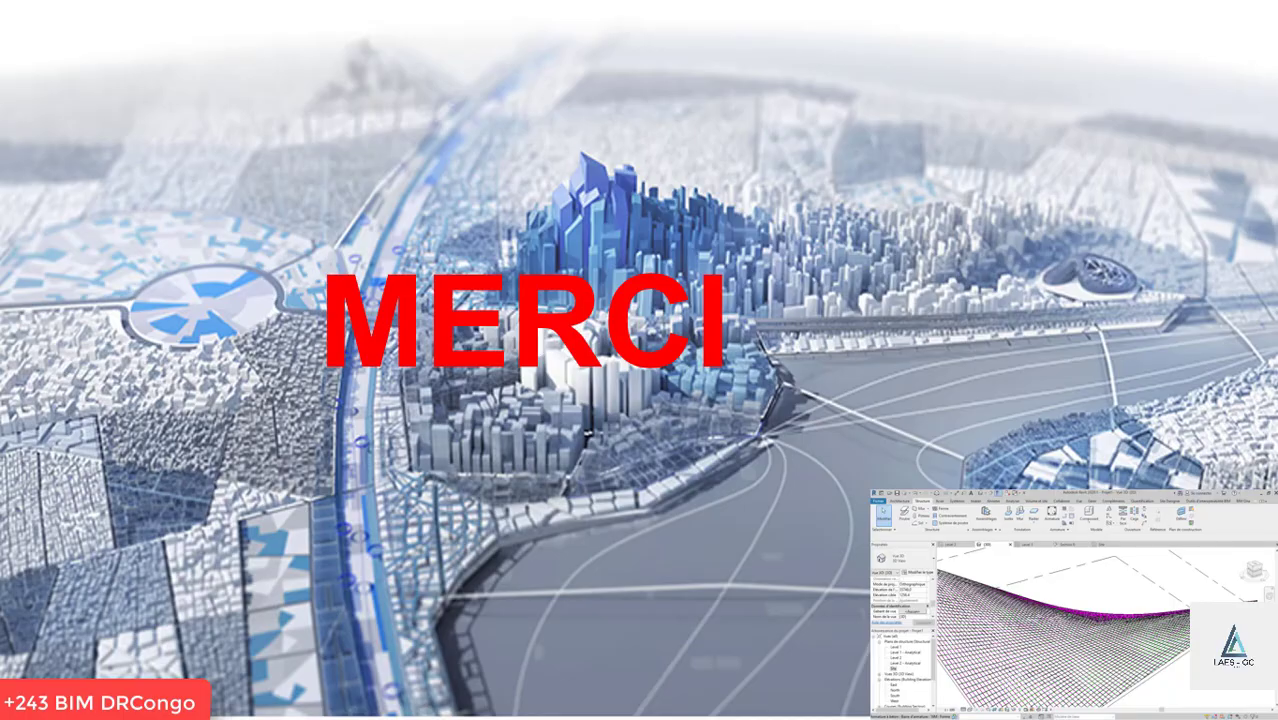